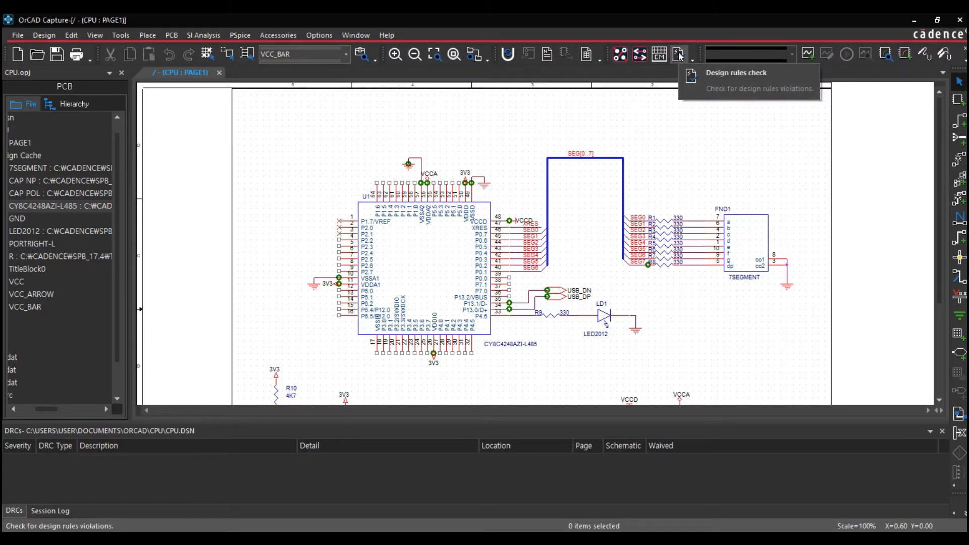
# Open the Design Rules Check settings and view the available batch DRC actions, leaving Run on Design selected
pyautogui.click(680, 56)
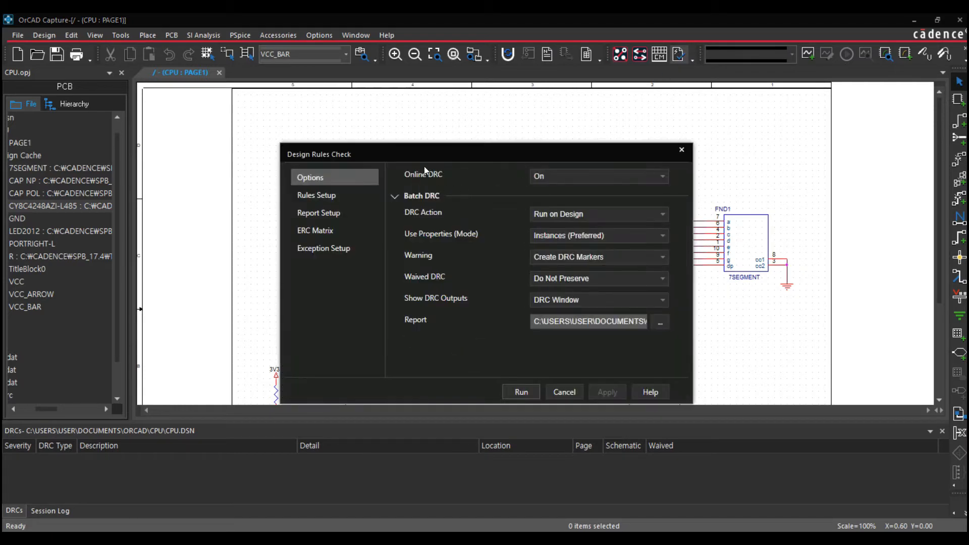
pyautogui.moveTo(447, 153); pyautogui.dragTo(446, 131)
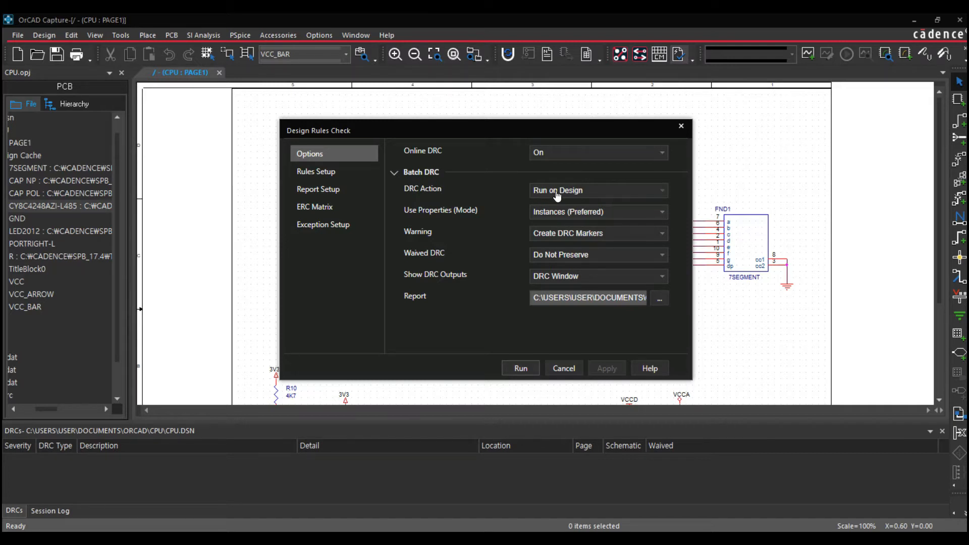
pyautogui.click(601, 194)
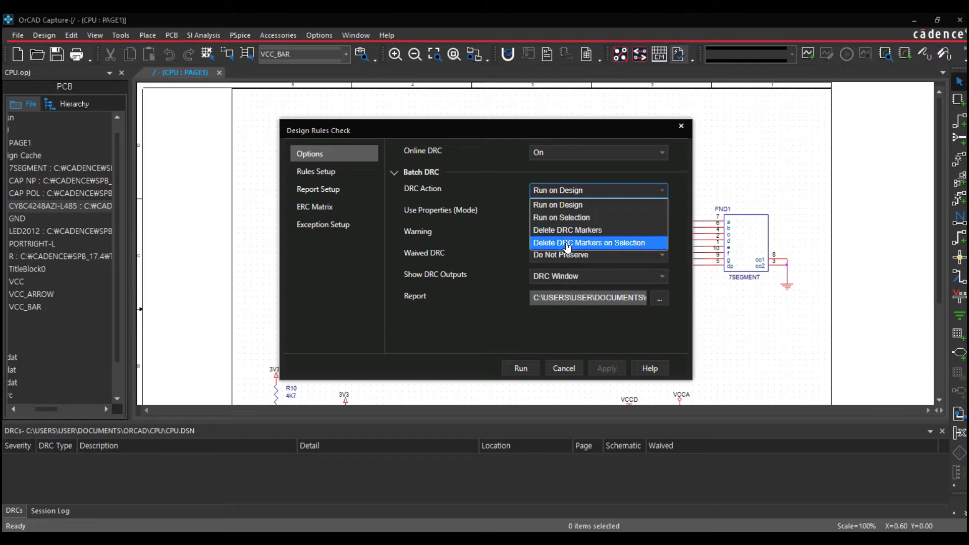
pyautogui.click(503, 200)
pyautogui.moveTo(495, 134); pyautogui.dragTo(669, 133)
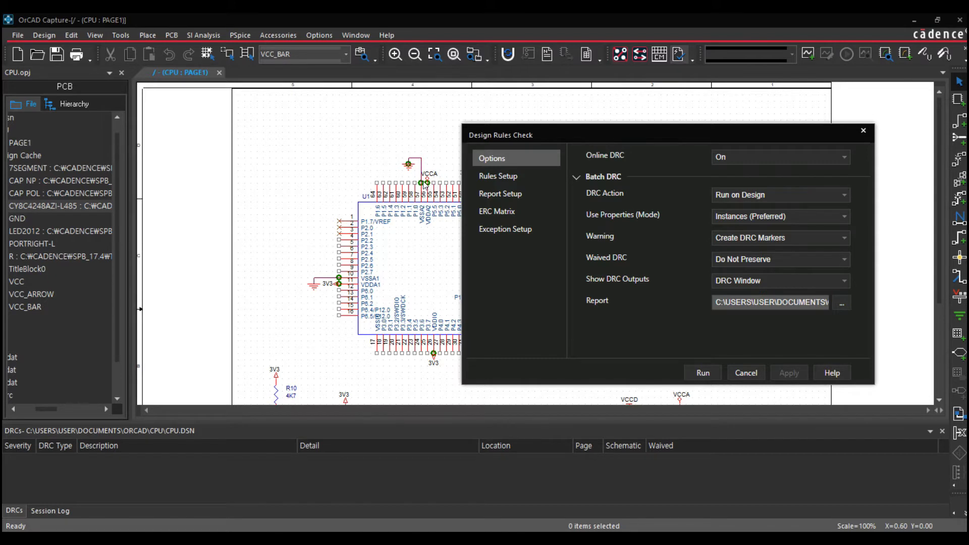
pyautogui.moveTo(566, 132); pyautogui.dragTo(415, 131)
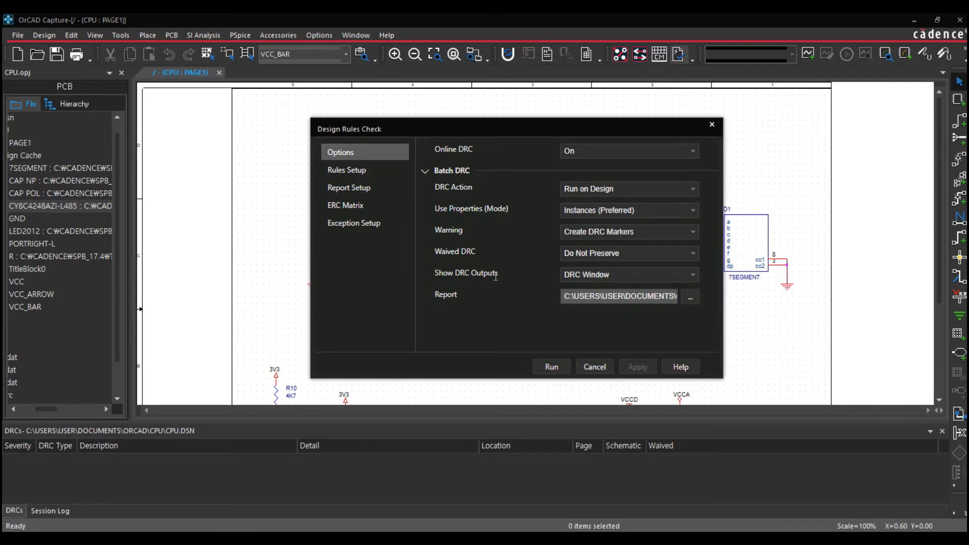
# Review the choices for showing DRC outputs, keeping DRC Window, and inspect the full report file path
pyautogui.click(583, 279)
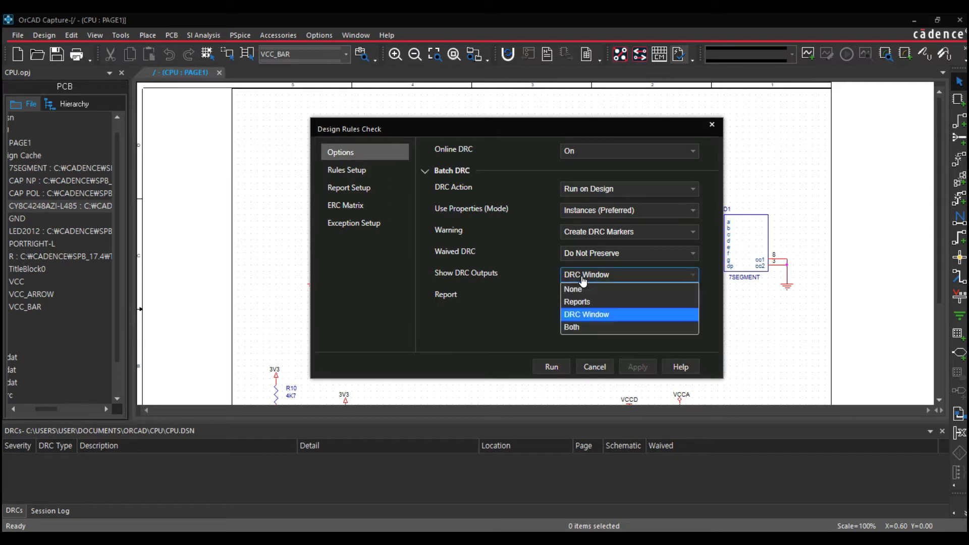
pyautogui.click(583, 317)
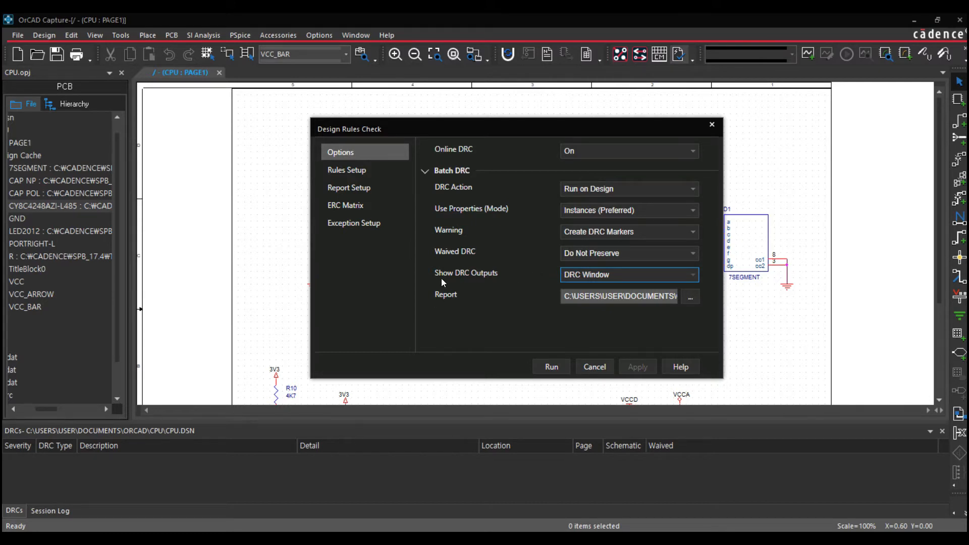
pyautogui.moveTo(581, 296); pyautogui.dragTo(682, 297)
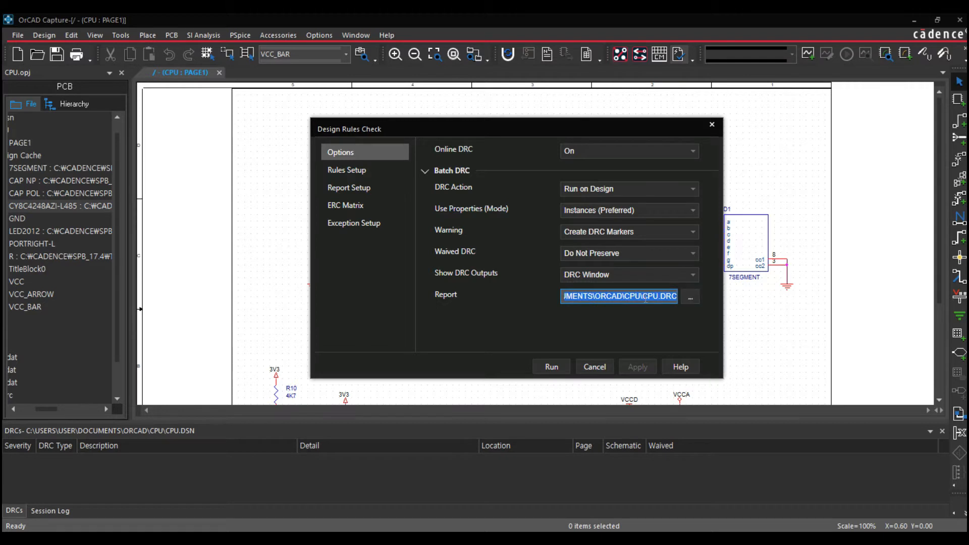
pyautogui.click(615, 298)
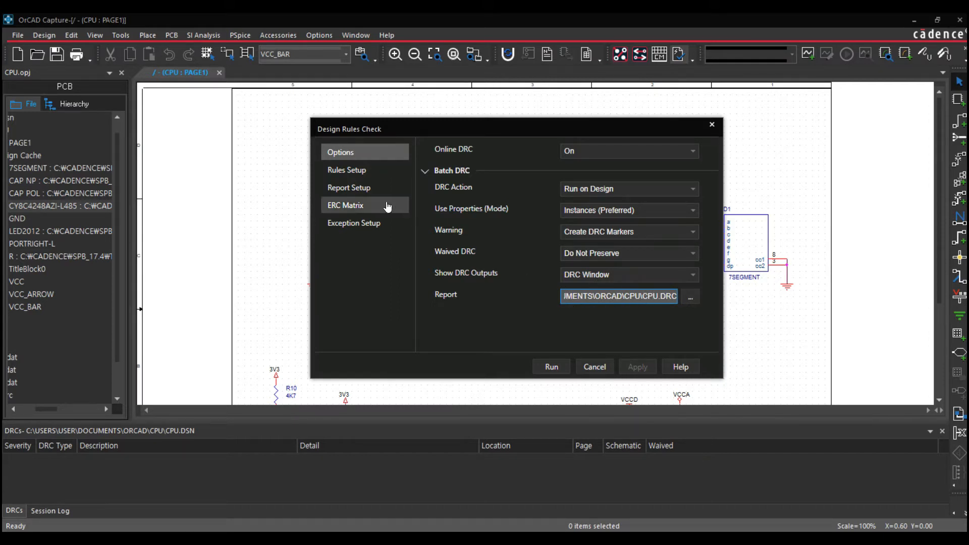
# Examine the batch and online checks under the electrical and physical rules, along with the DRC report options
pyautogui.click(345, 171)
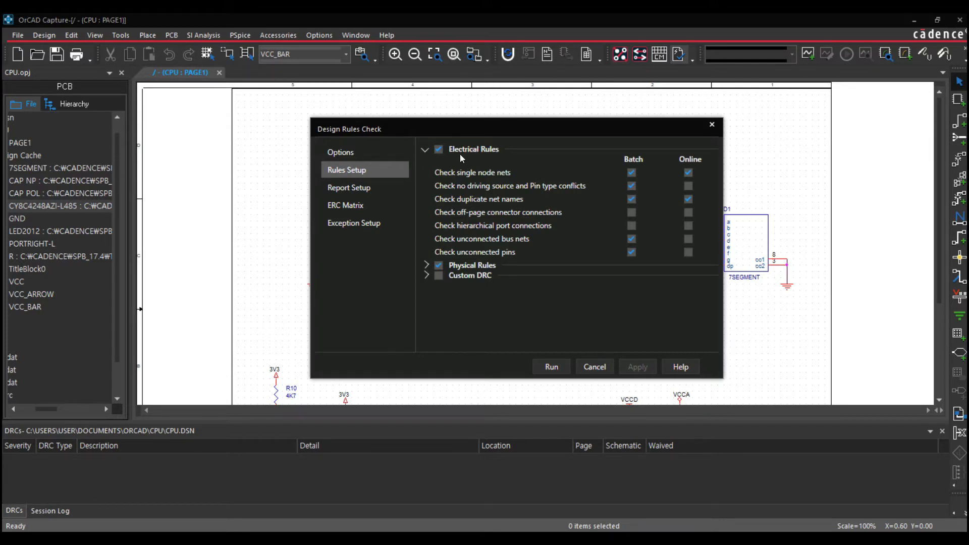
pyautogui.click(424, 266)
pyautogui.scroll(-3, 470, 294)
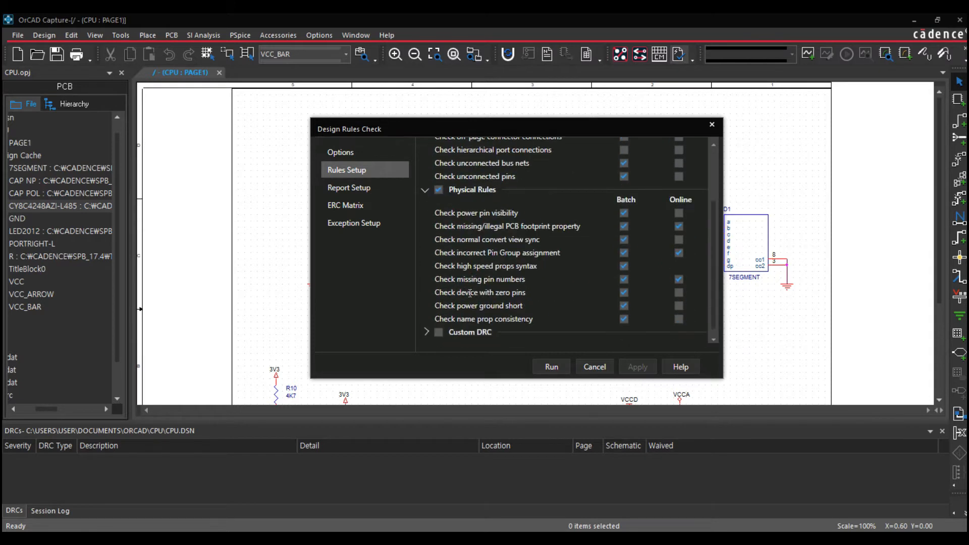
pyautogui.scroll(3, 480, 287)
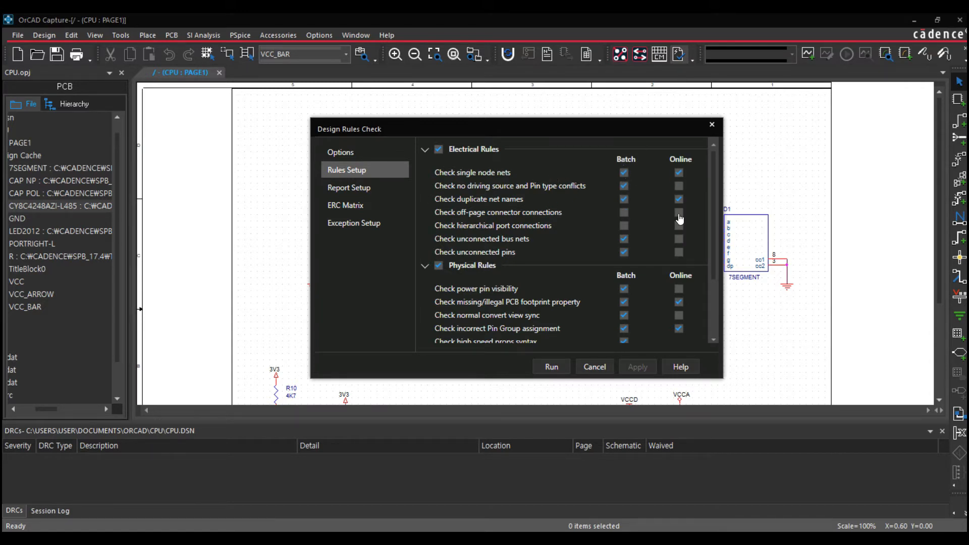
pyautogui.click(349, 155)
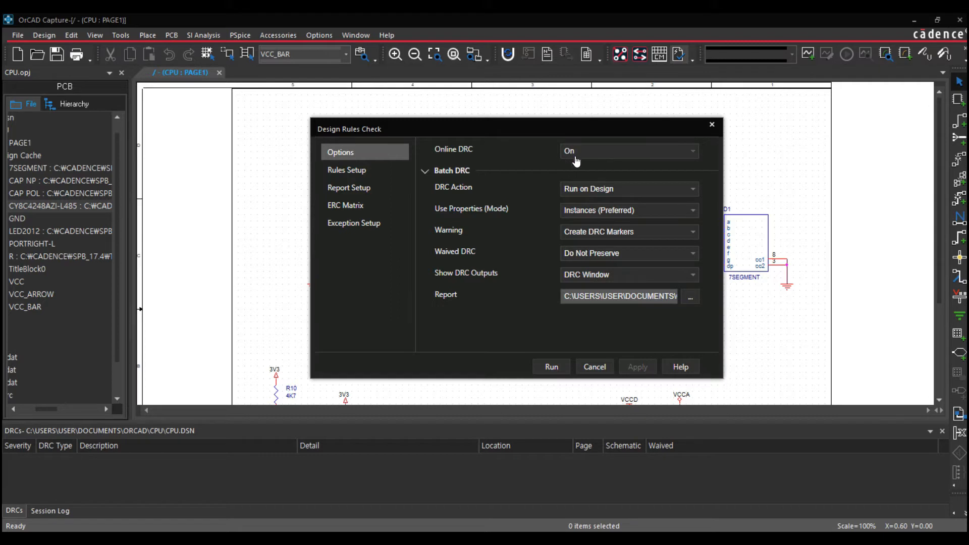
pyautogui.click(358, 172)
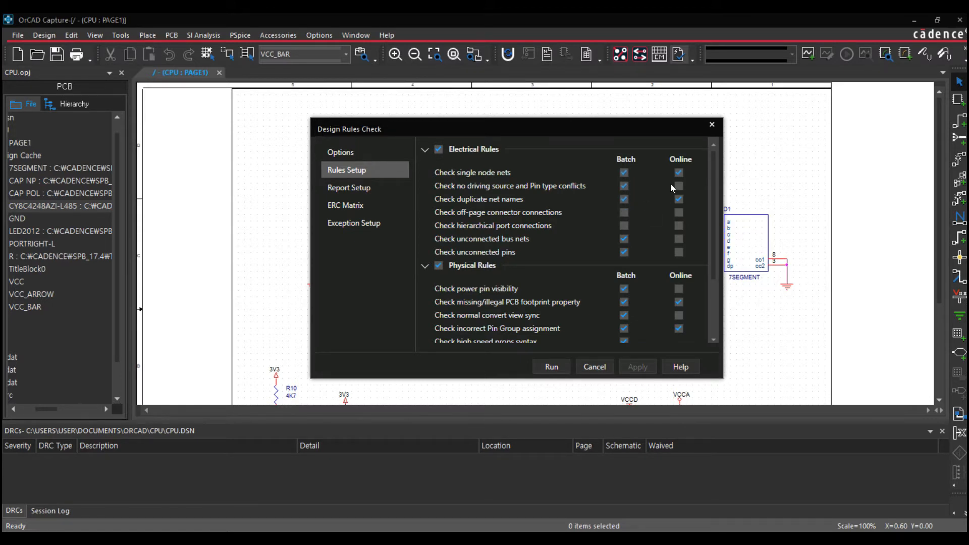
pyautogui.click(679, 173)
pyautogui.scroll(-2, 566, 265)
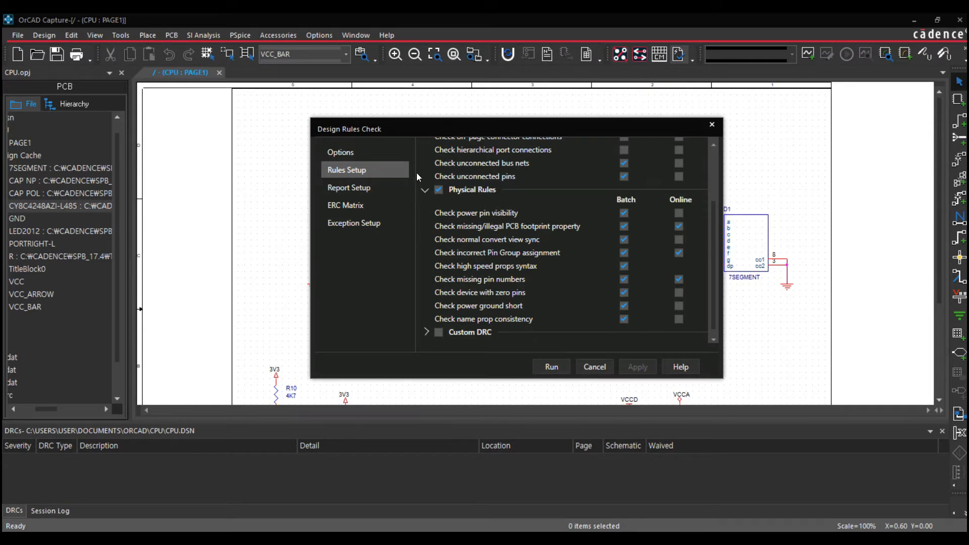
pyautogui.click(349, 195)
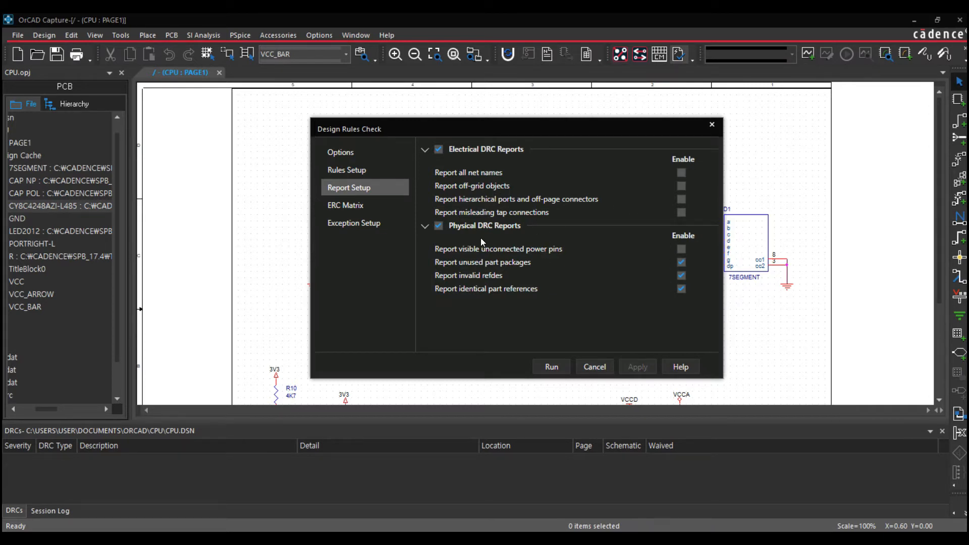
# Cycle the Input-to-Input cell of the ERC matrix through its severity levels and back to blank
pyautogui.click(335, 209)
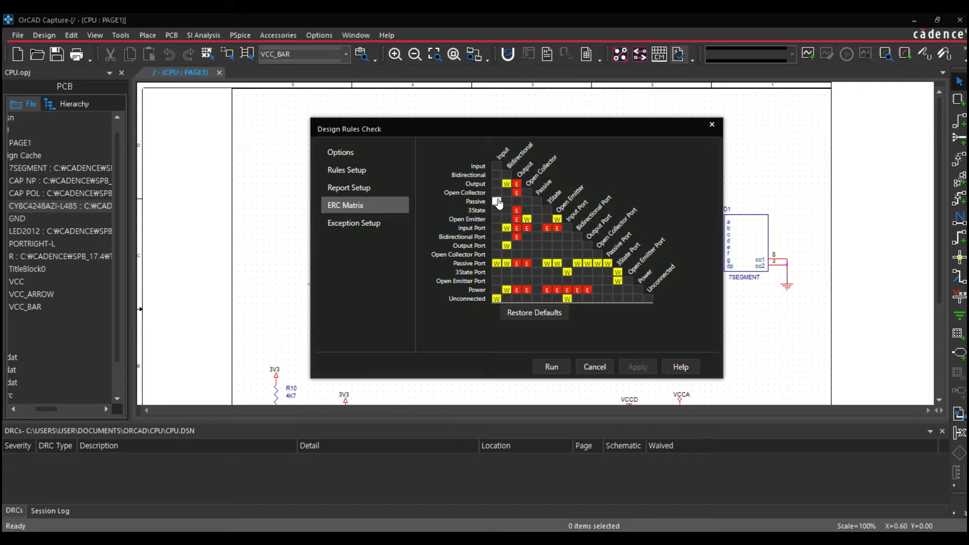
pyautogui.click(496, 167)
pyautogui.click(498, 169)
pyautogui.click(498, 167)
pyautogui.moveTo(550, 131); pyautogui.dragTo(656, 131)
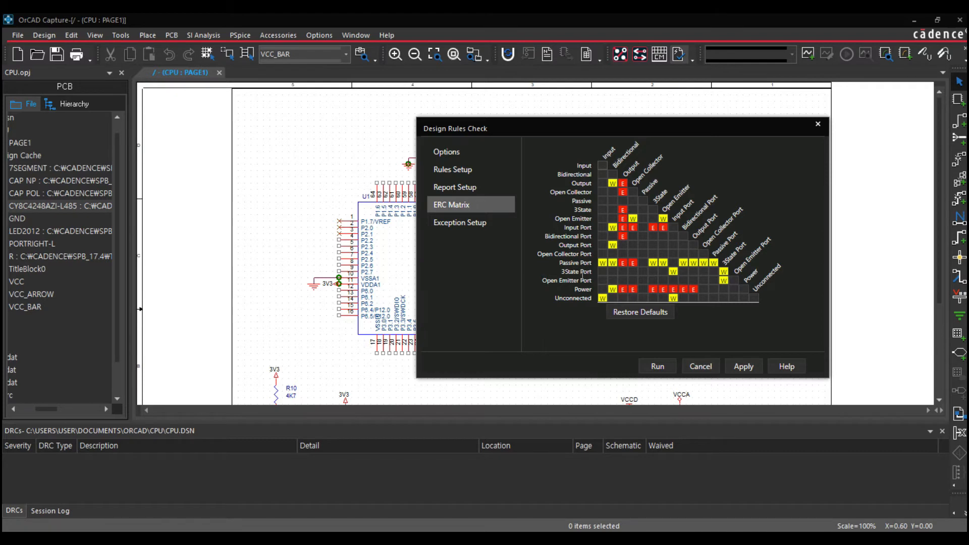
pyautogui.moveTo(583, 135); pyautogui.dragTo(459, 121)
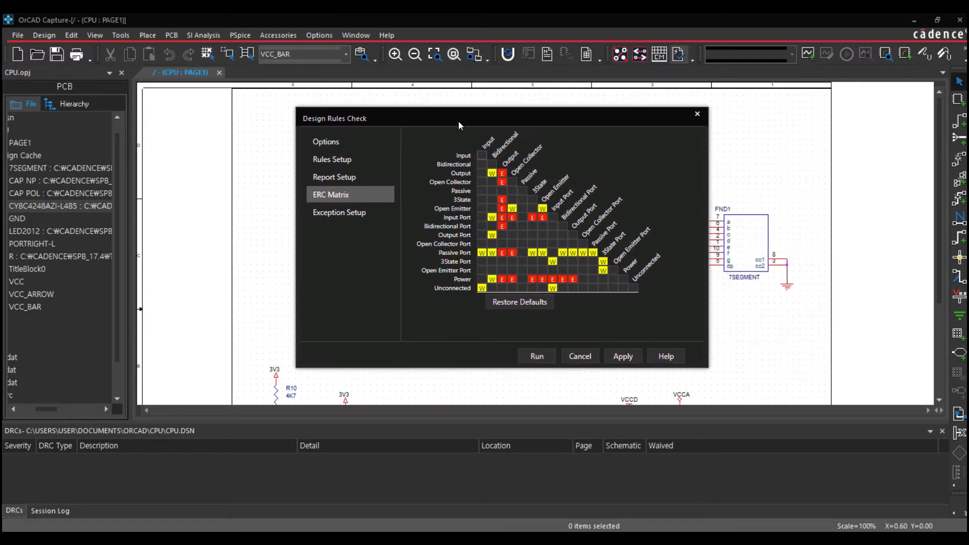
# Remove the ORCAP-36041 entry from the design rules check exceptions
pyautogui.click(334, 220)
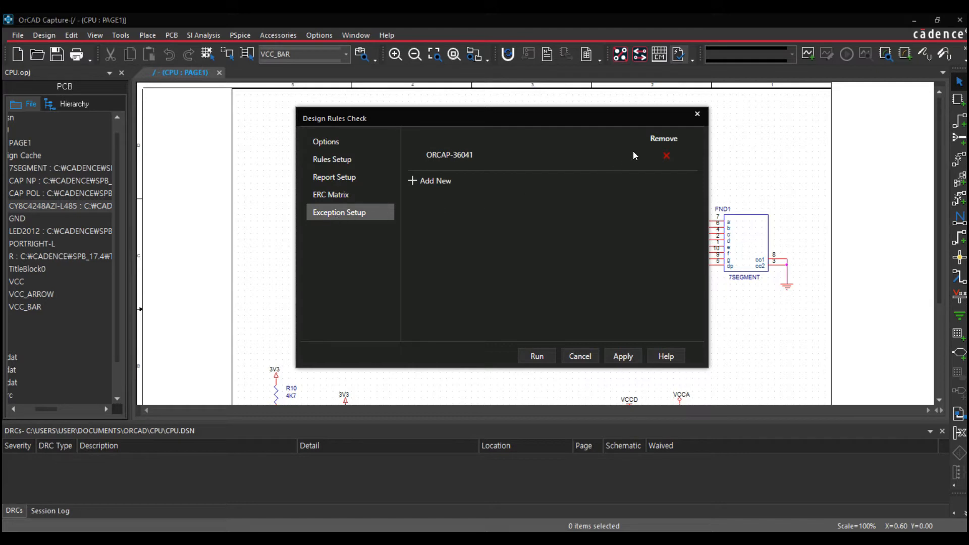
pyautogui.click(667, 156)
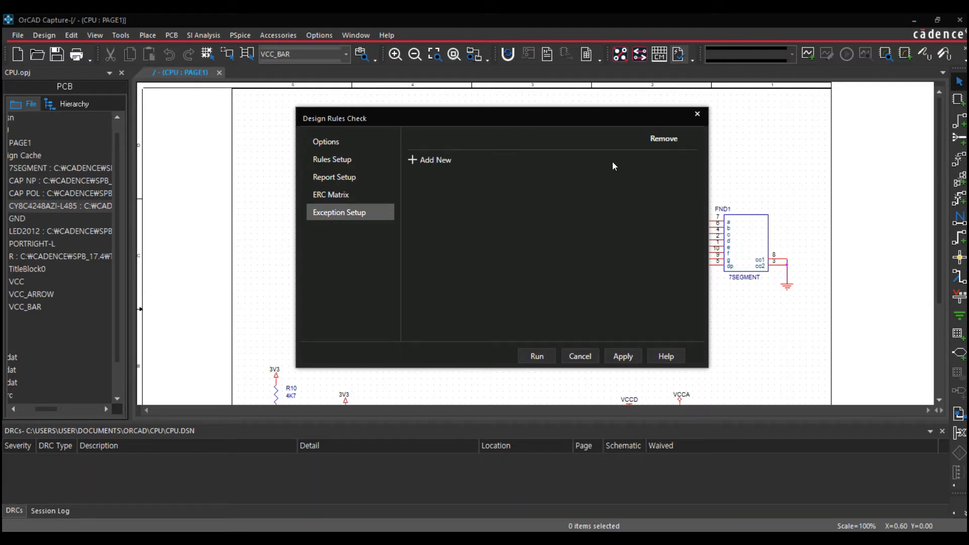
# Add ORCAP-1611 as a design rules check exception, and remove that exception again
pyautogui.click(418, 163)
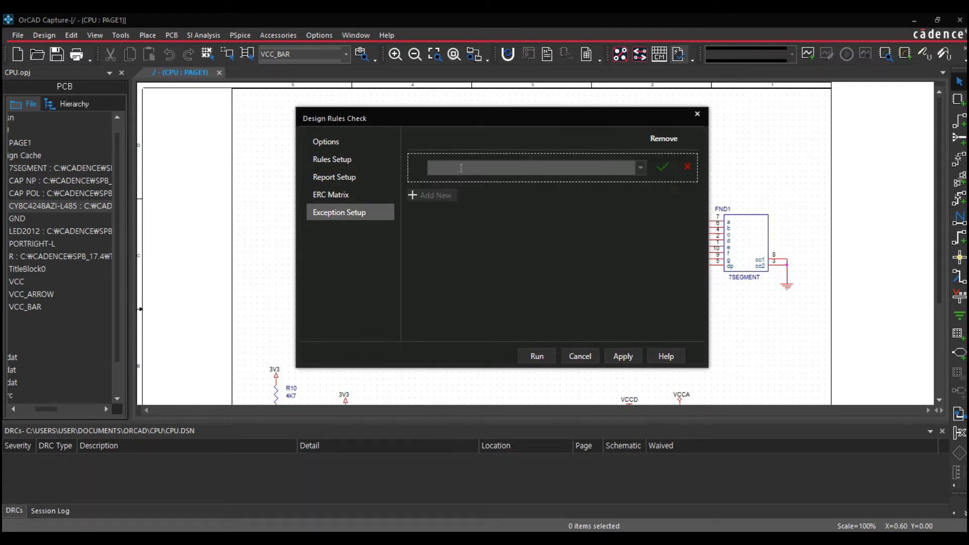
pyautogui.click(641, 167)
pyautogui.scroll(-1, 488, 225)
pyautogui.scroll(-3, 487, 226)
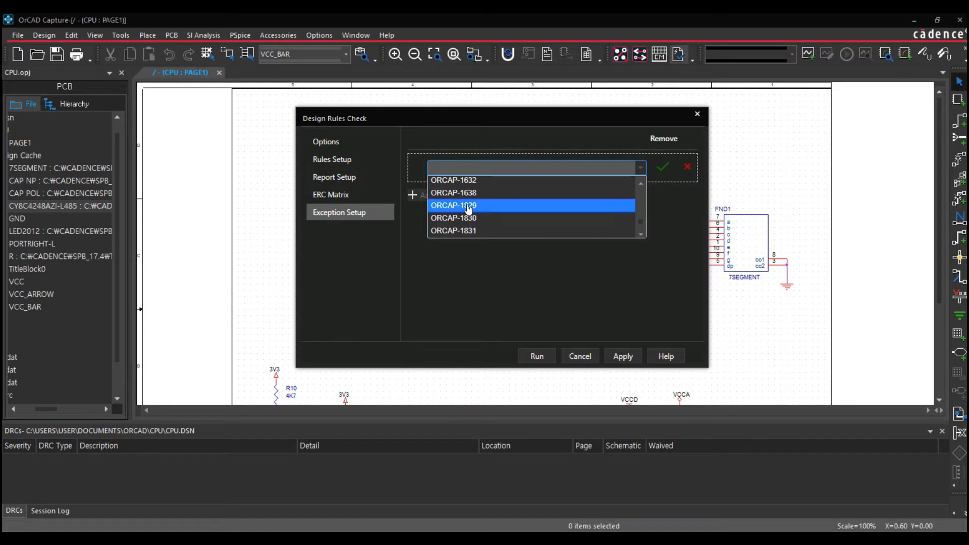
pyautogui.scroll(1, 489, 197)
pyautogui.scroll(3, 487, 202)
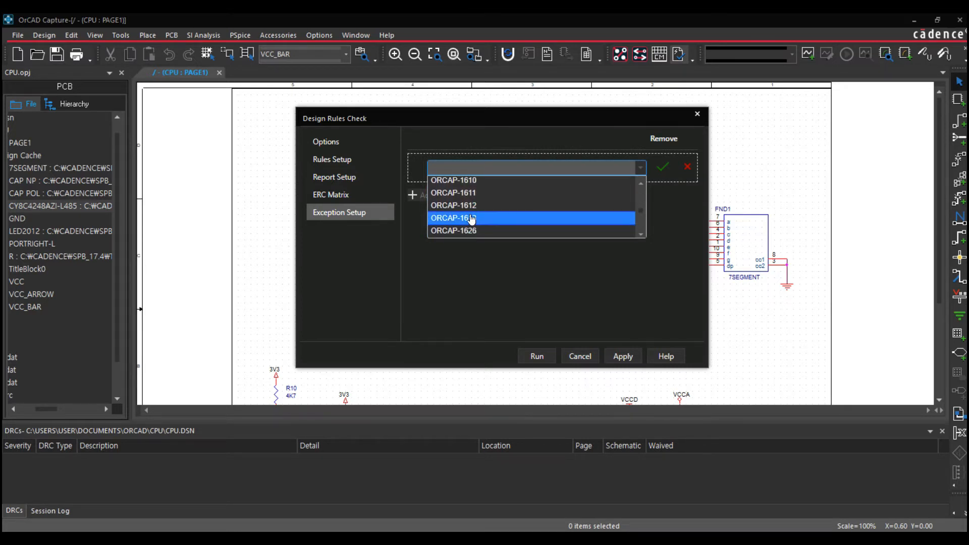
pyautogui.click(454, 191)
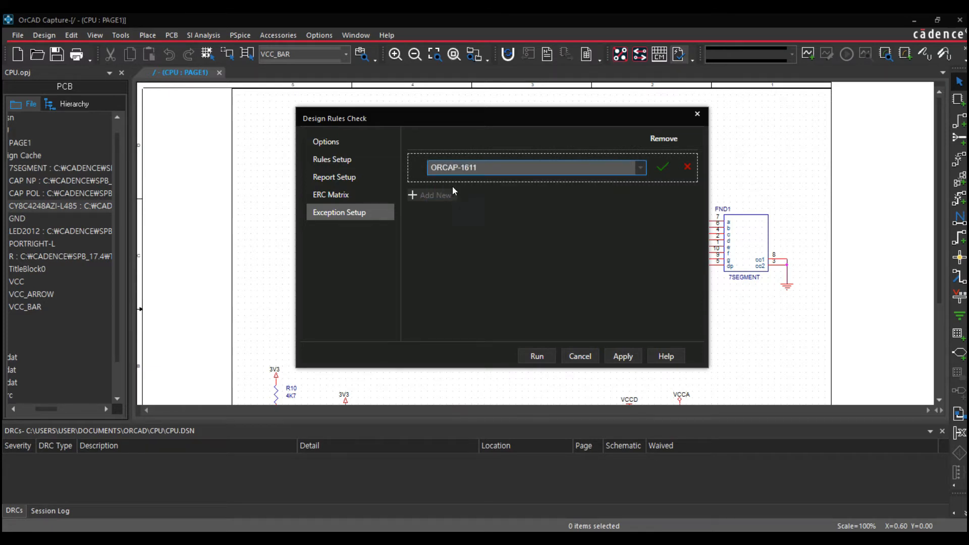
pyautogui.click(663, 167)
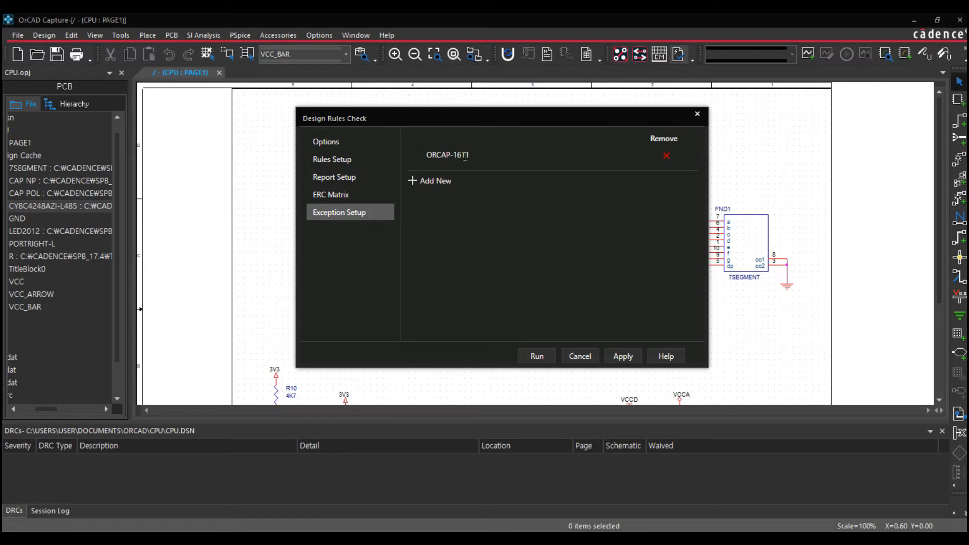
pyautogui.click(667, 156)
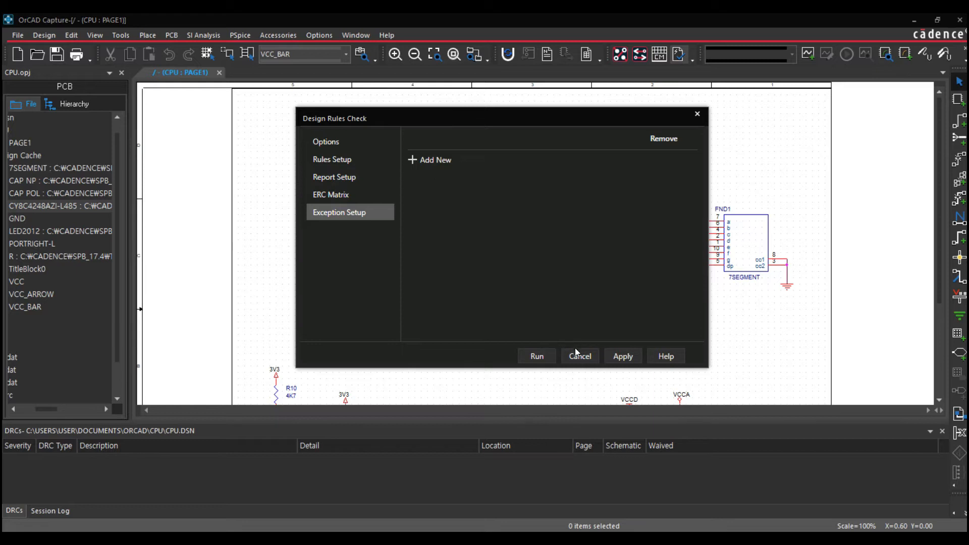
# Apply the DRC settings, run the check on the design and accept viewing the messages in the session log
pyautogui.click(622, 357)
pyautogui.click(538, 355)
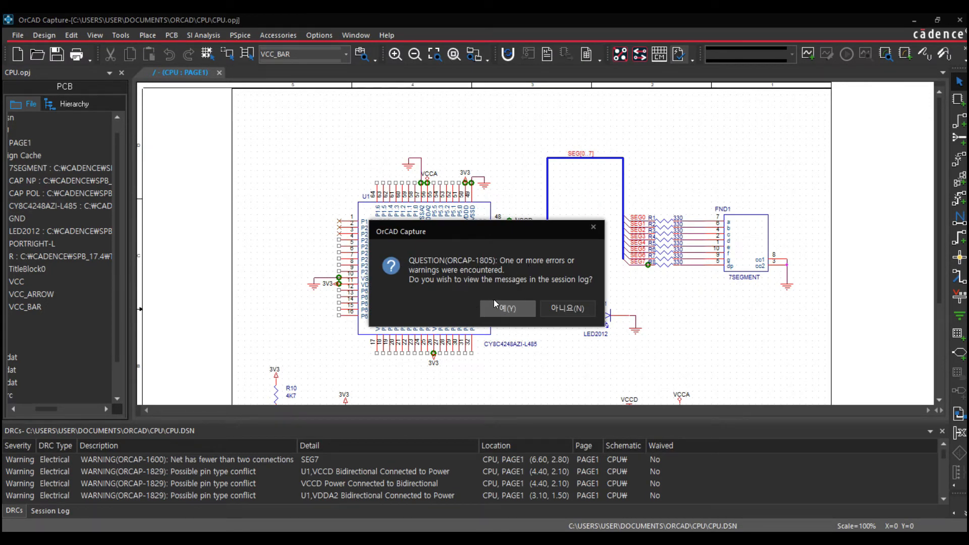
pyautogui.click(508, 308)
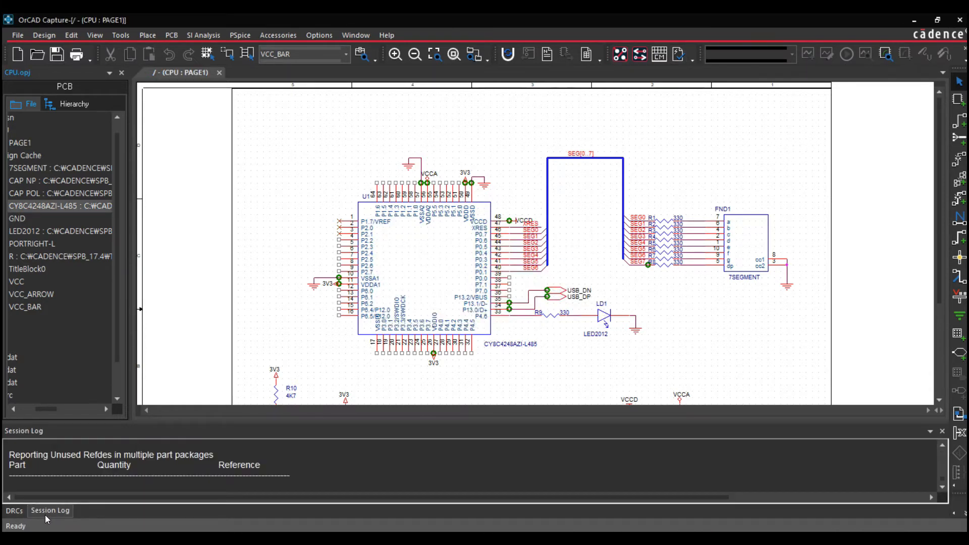
# Show the DRC results list and go through its first warnings, returning to the SEG7 net entry
pyautogui.click(12, 511)
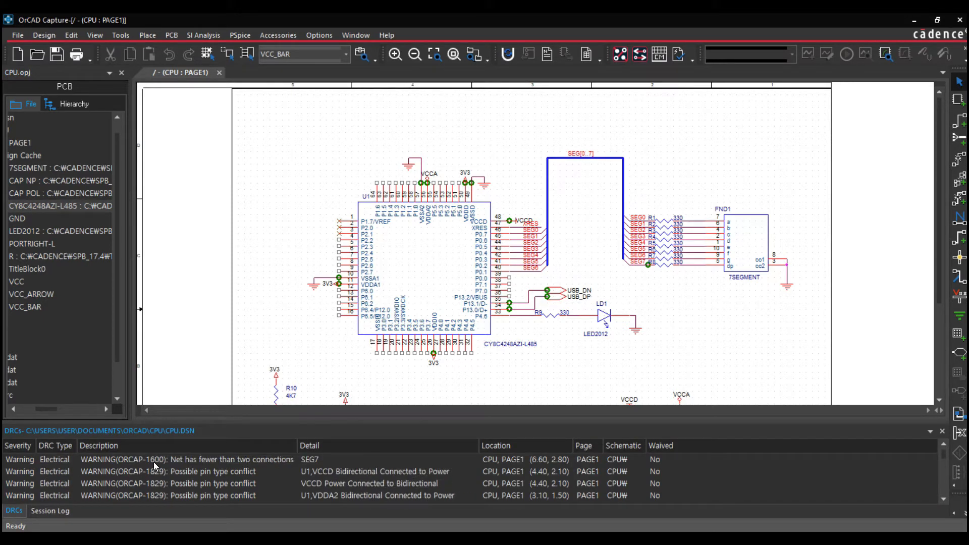
pyautogui.click(125, 460)
pyautogui.press('Down')
pyautogui.press('Down')
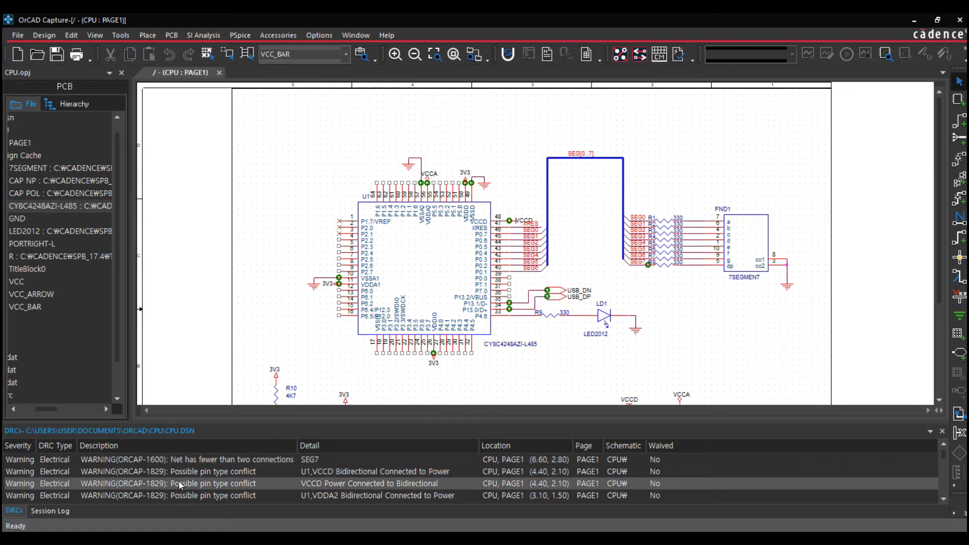
pyautogui.click(119, 463)
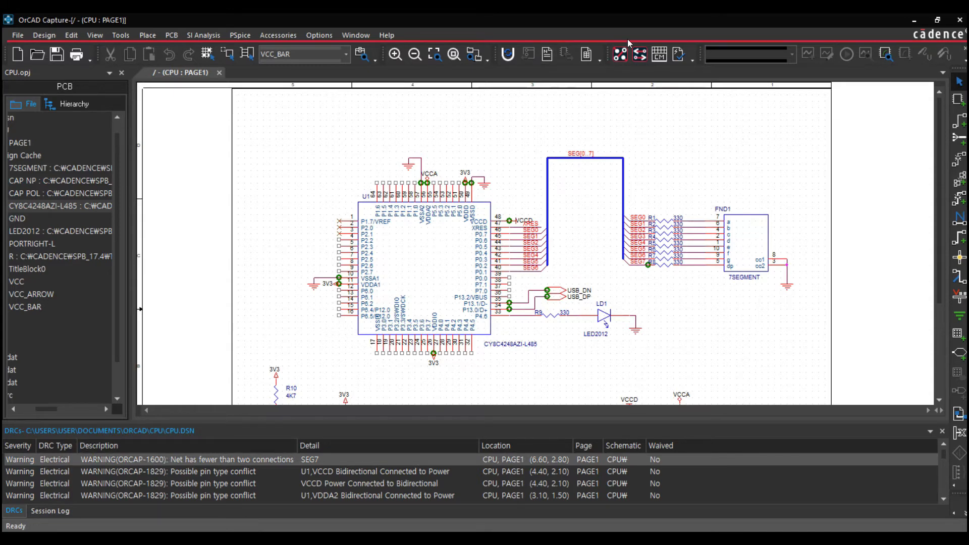
pyautogui.click(679, 54)
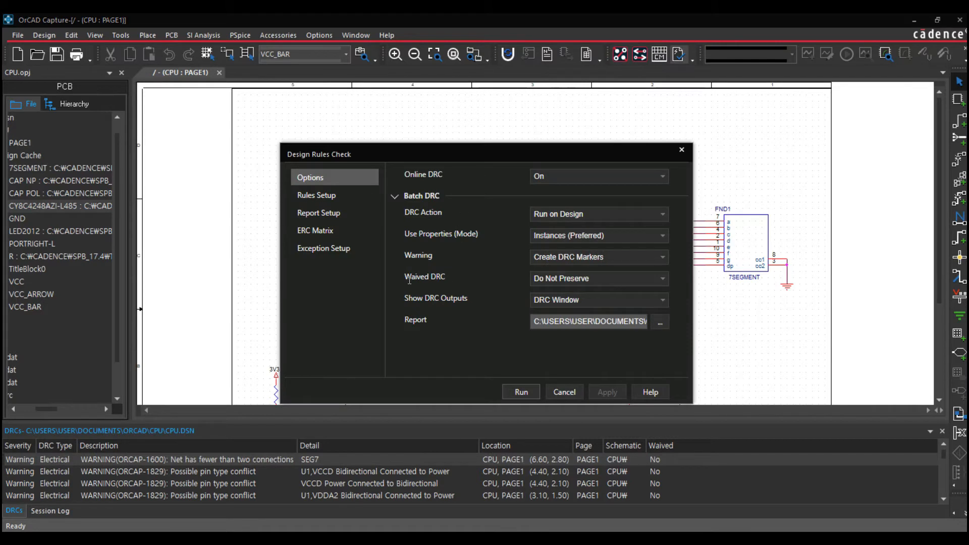
pyautogui.click(326, 249)
pyautogui.click(414, 196)
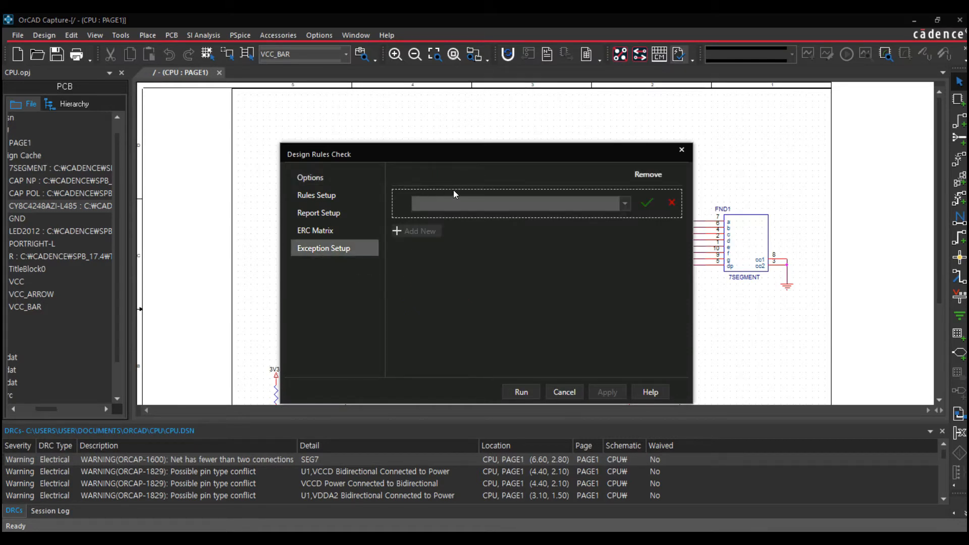
pyautogui.click(505, 204)
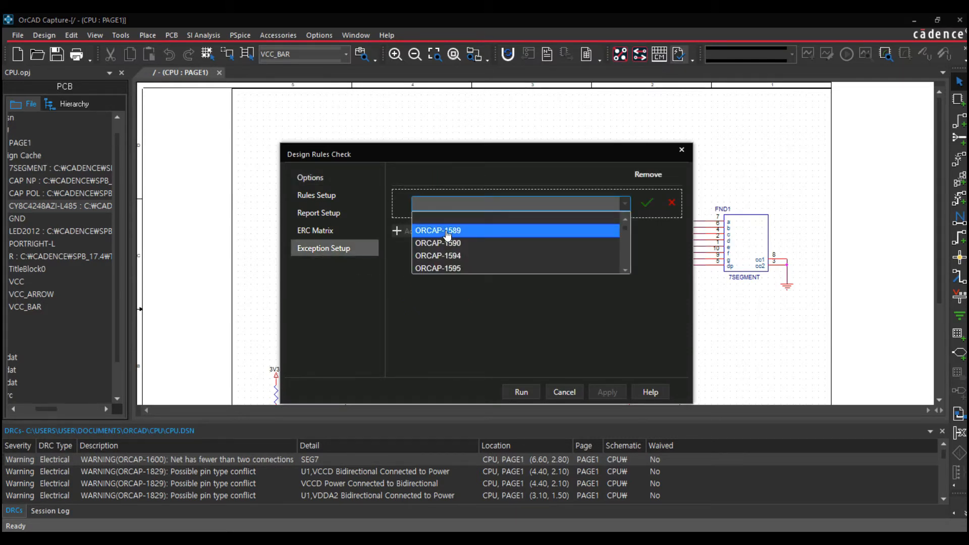
pyautogui.scroll(-3, 462, 255)
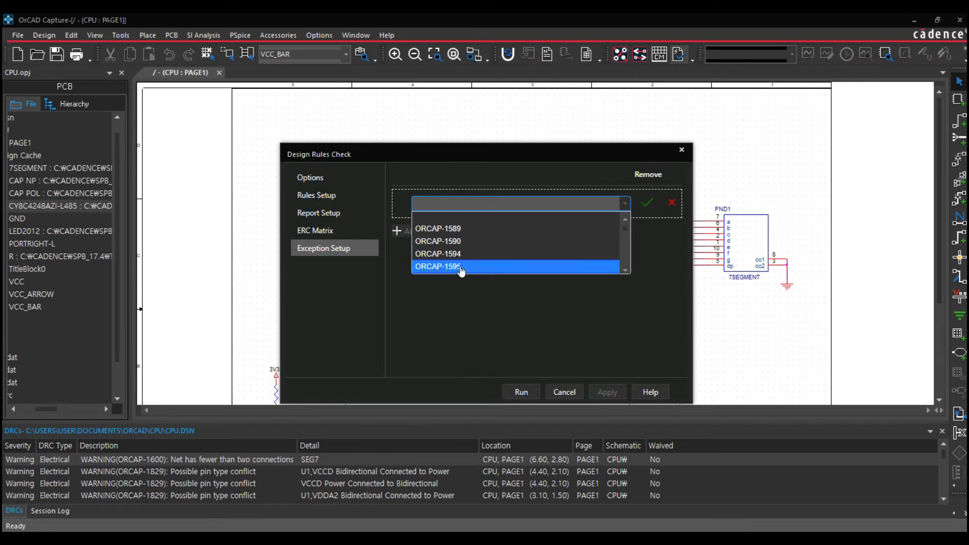
pyautogui.scroll(-1, 469, 267)
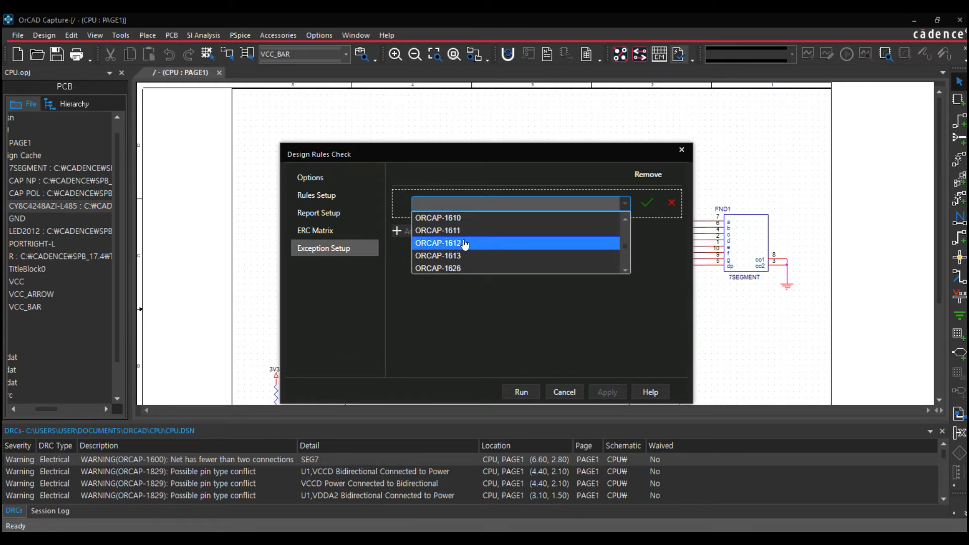
pyautogui.click(464, 233)
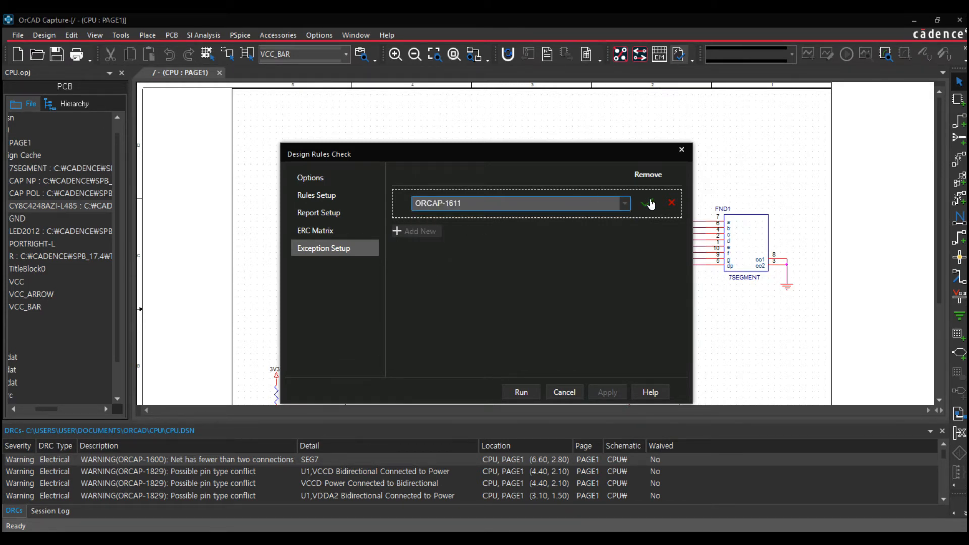
pyautogui.click(568, 393)
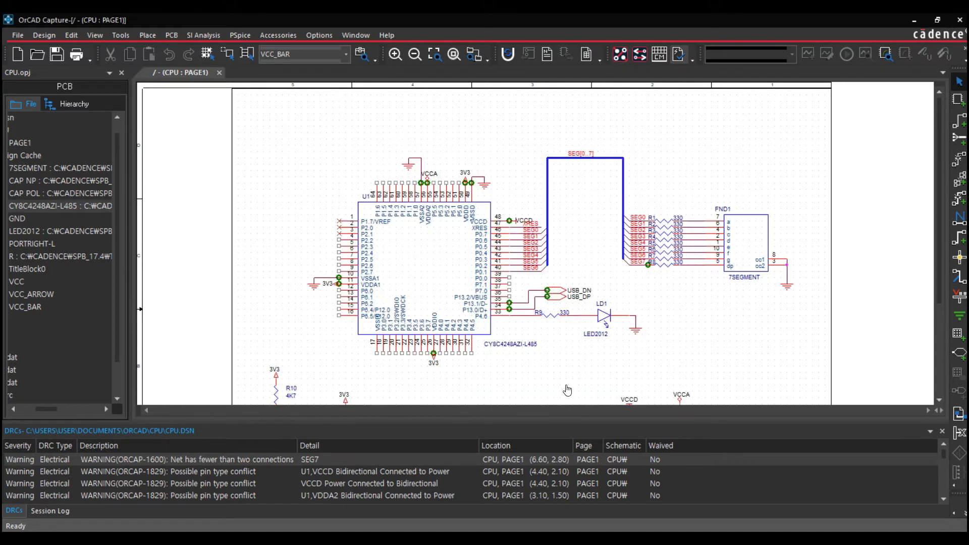
# Go through the ORCAP-1829 pin type conflict warnings in the DRC list and inspect parts U1 and FND1 on the schematic
pyautogui.click(183, 471)
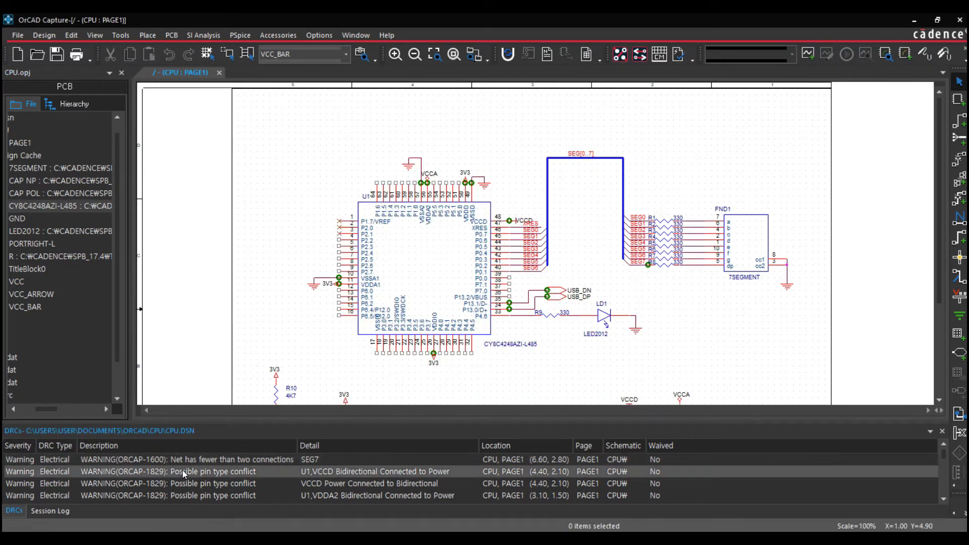
pyautogui.click(201, 486)
pyautogui.click(204, 495)
pyautogui.click(280, 326)
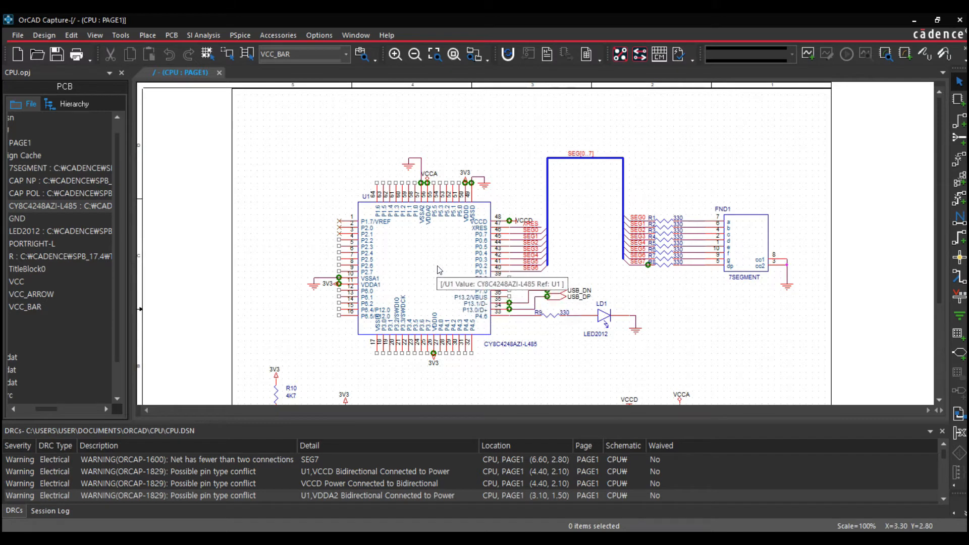
pyautogui.click(423, 265)
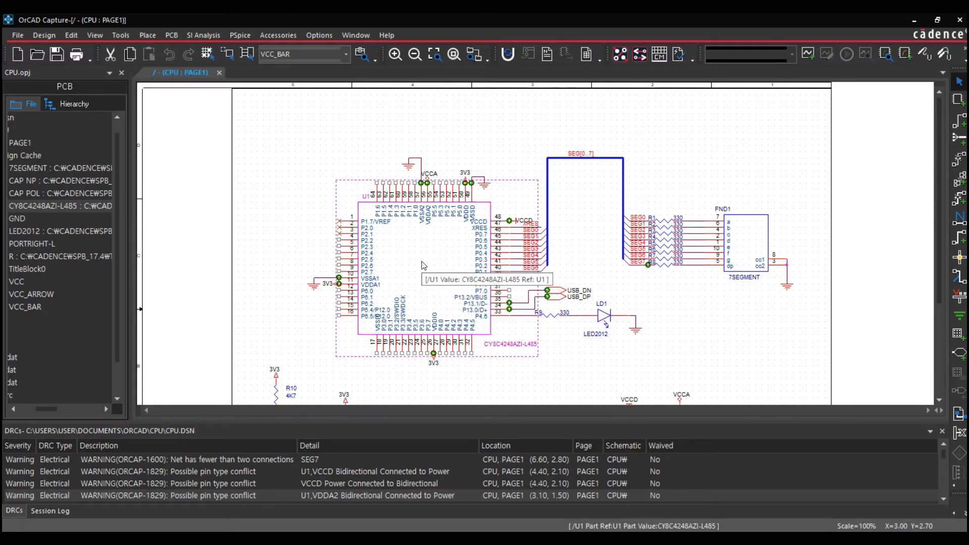
pyautogui.click(764, 236)
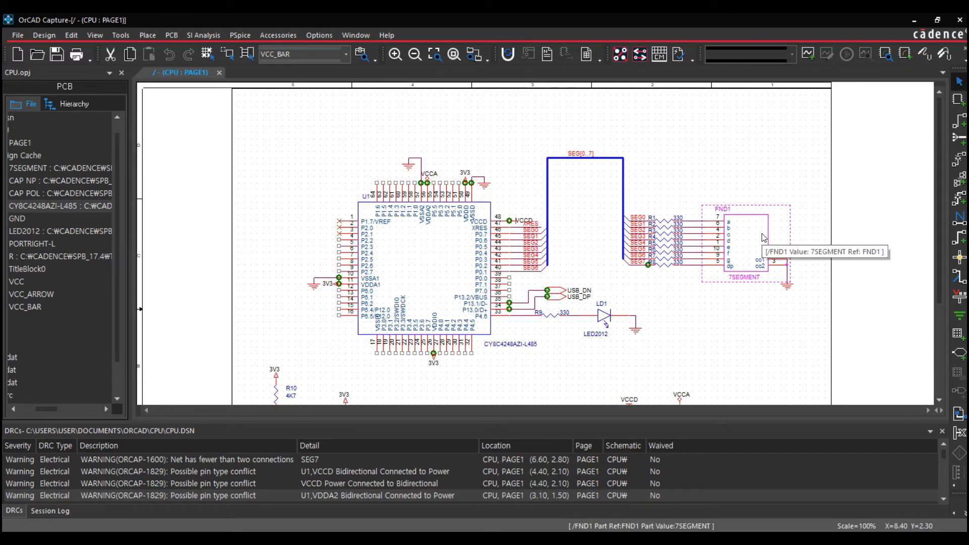
pyautogui.click(433, 272)
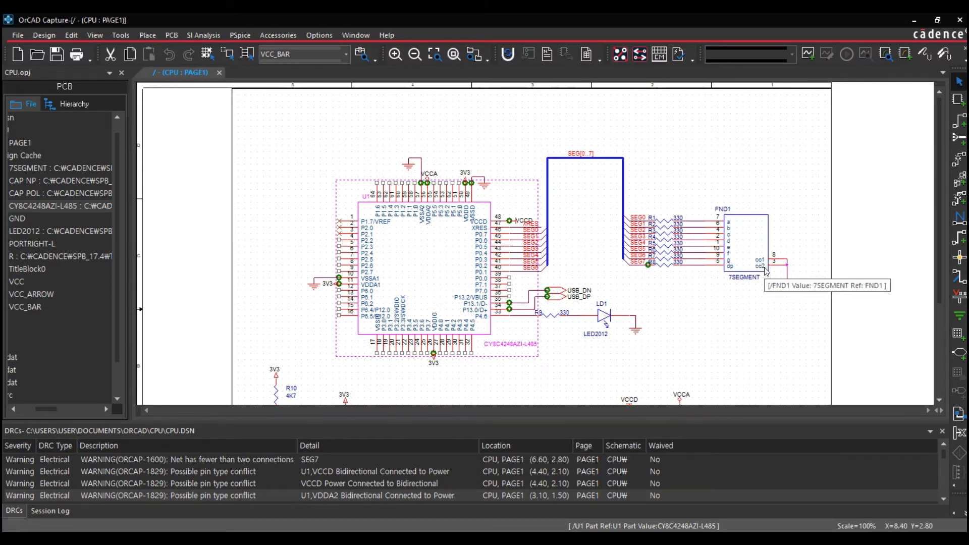
pyautogui.click(713, 187)
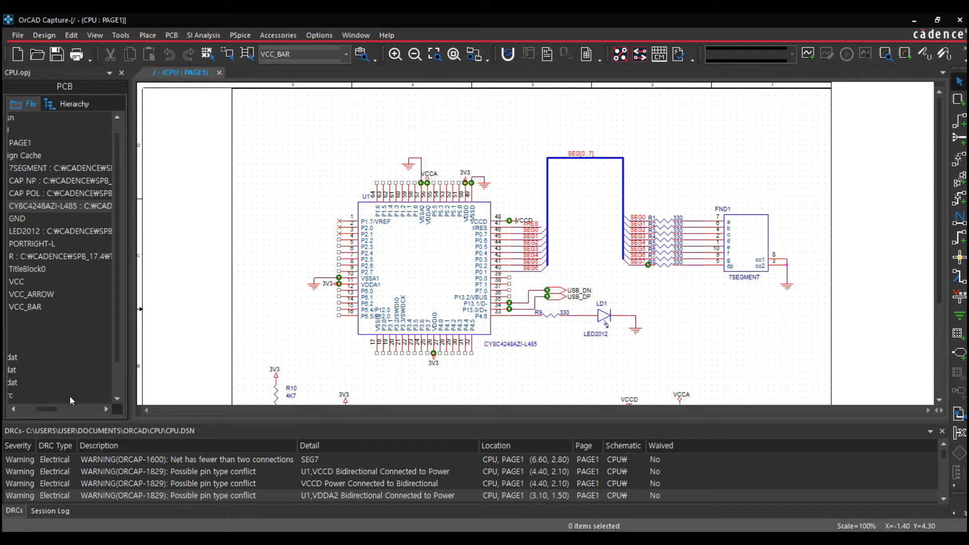
# Open the recently used STEVE.OLB library with its CY8C4248AZI-L485 part and confirm the VSSA1 pin name
pyautogui.moveTo(48, 409); pyautogui.dragTo(18, 409)
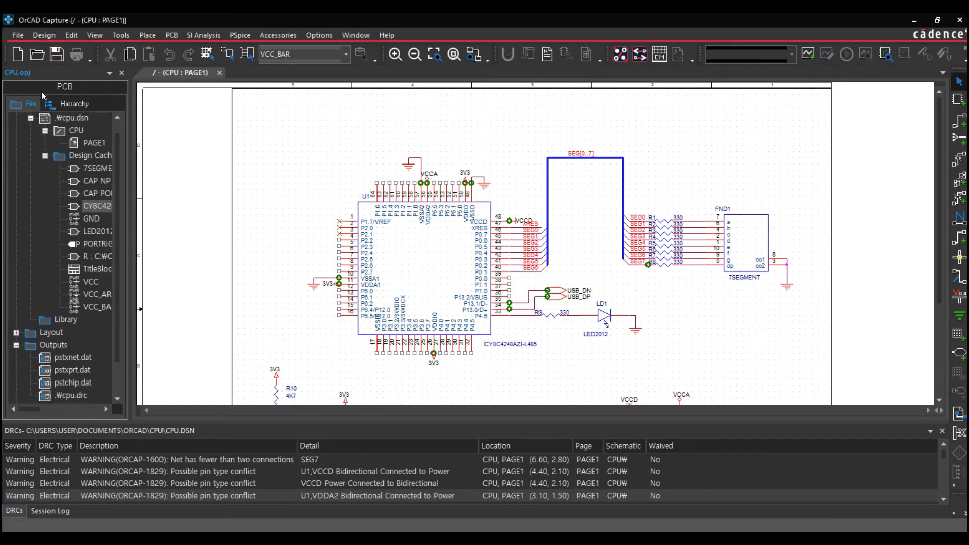
pyautogui.click(18, 35)
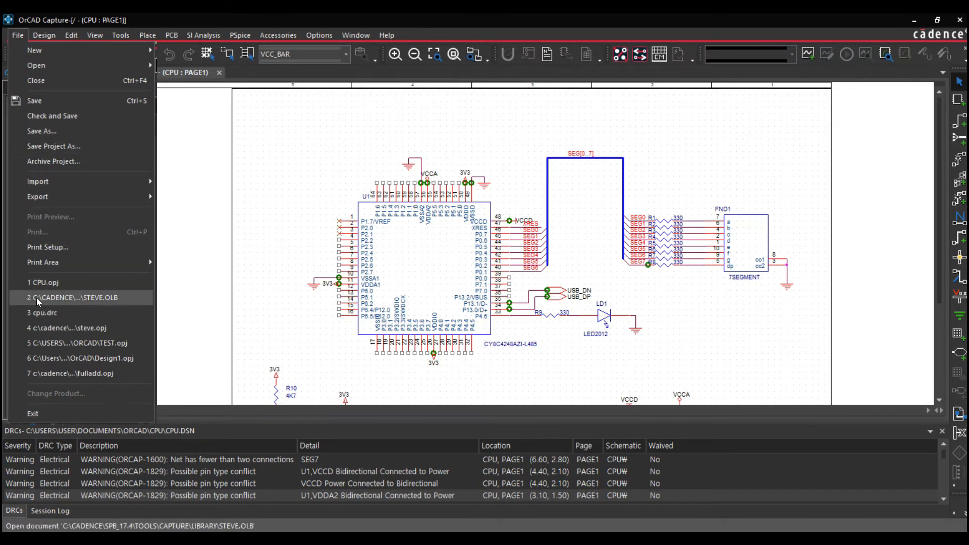
pyautogui.click(114, 298)
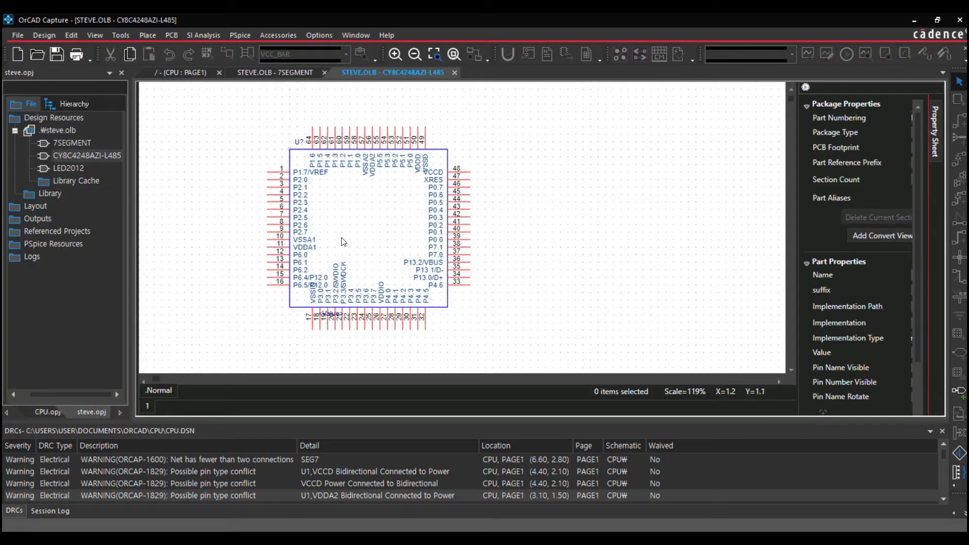
pyautogui.click(306, 241)
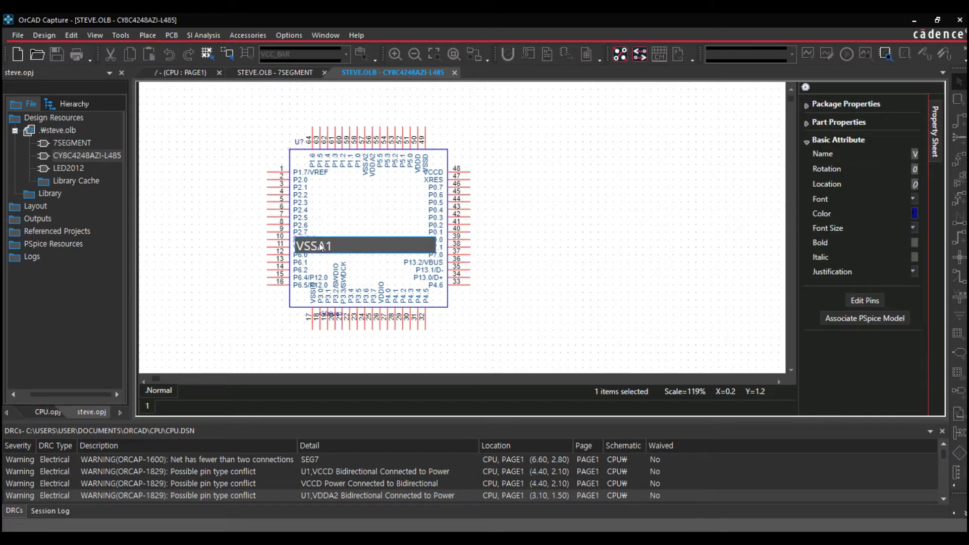
pyautogui.press('Return')
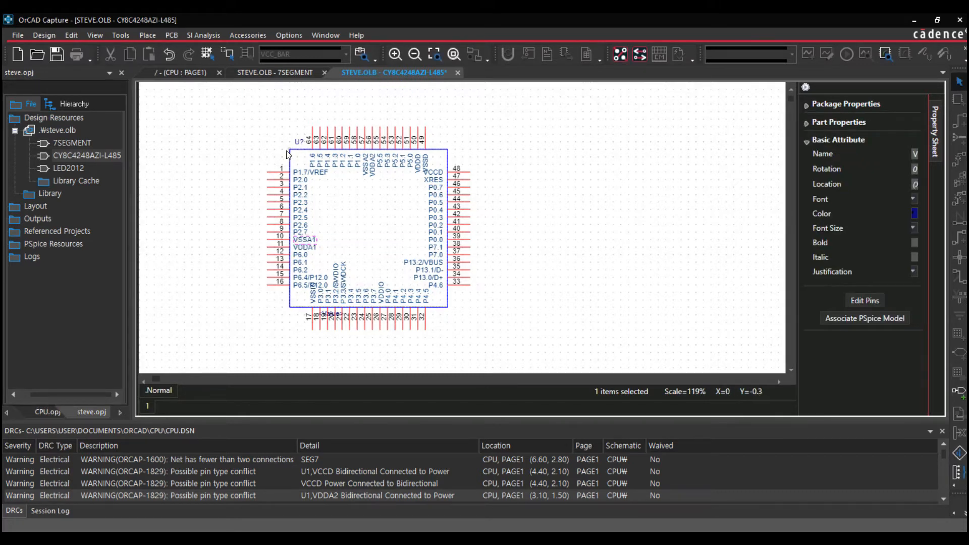
# Show the library's 7SEGMENT part and close the steve library project, saving all changes
pyautogui.click(64, 145)
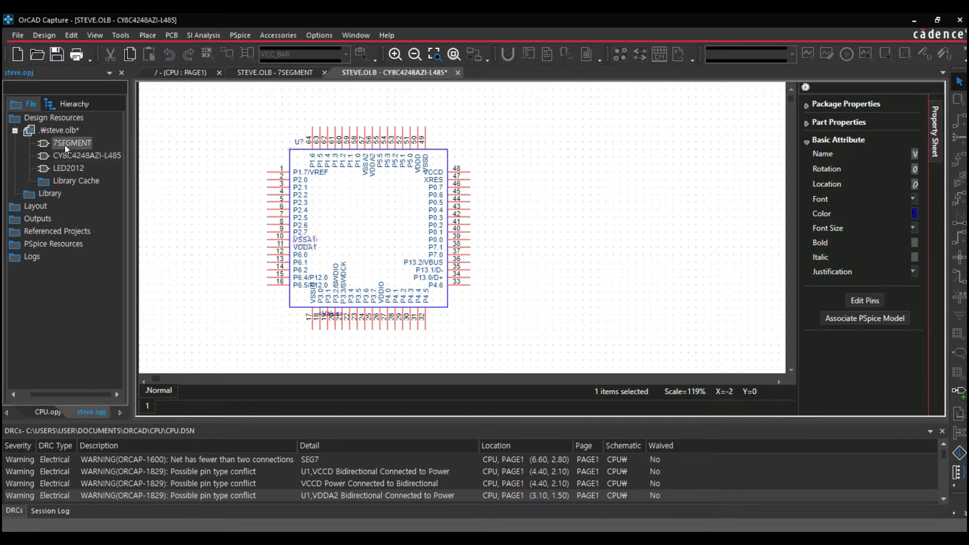
pyautogui.doubleClick(67, 144)
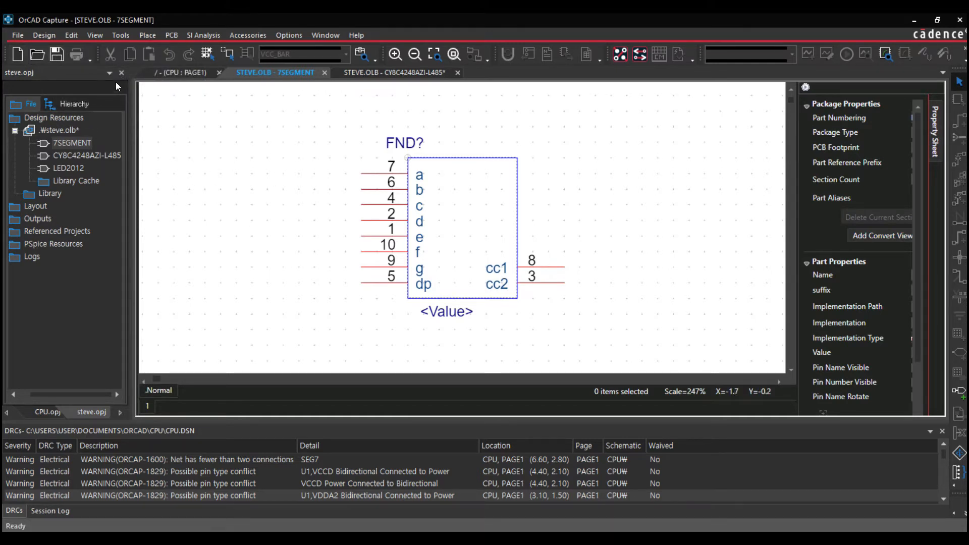
pyautogui.click(121, 73)
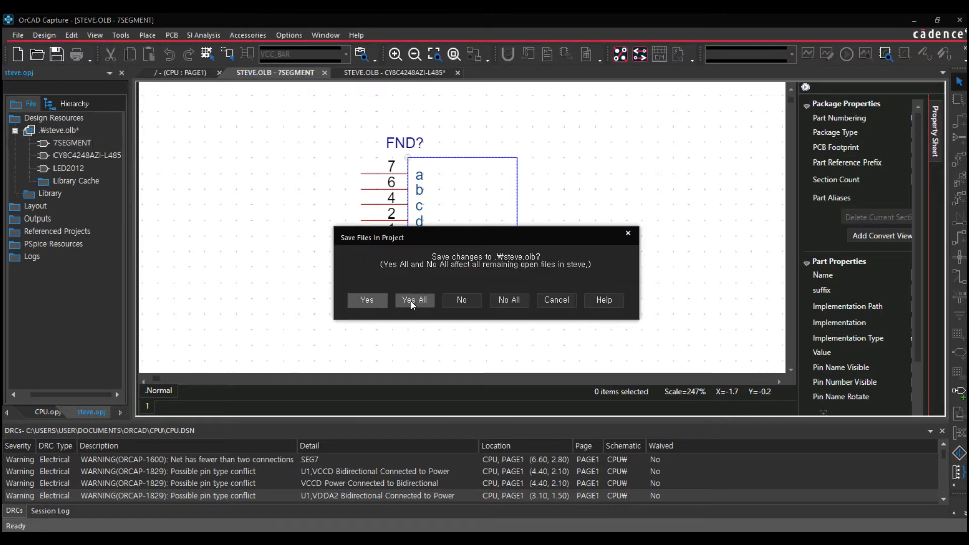
pyautogui.click(411, 301)
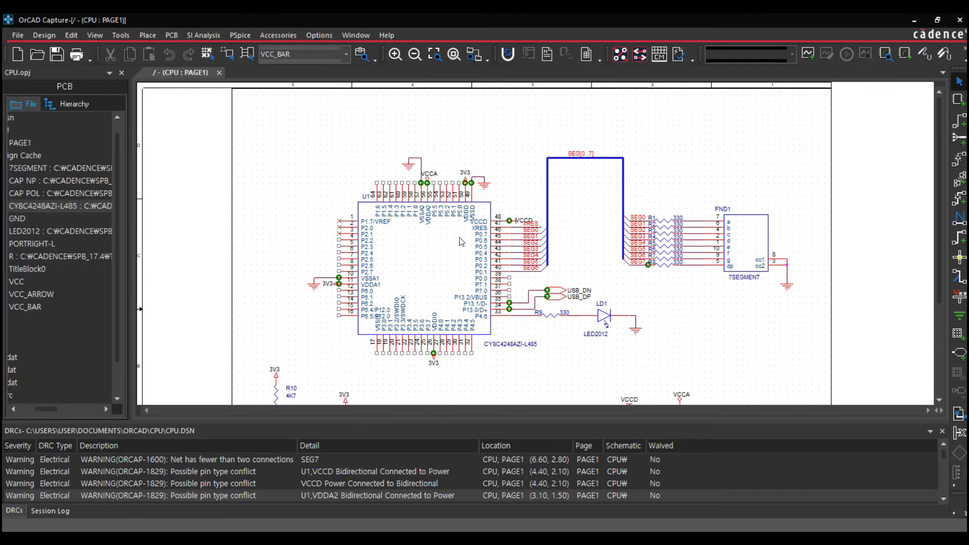
# Widen the CPU project tree so more of the Design Cache entries and their library paths can be read
pyautogui.click(252, 259)
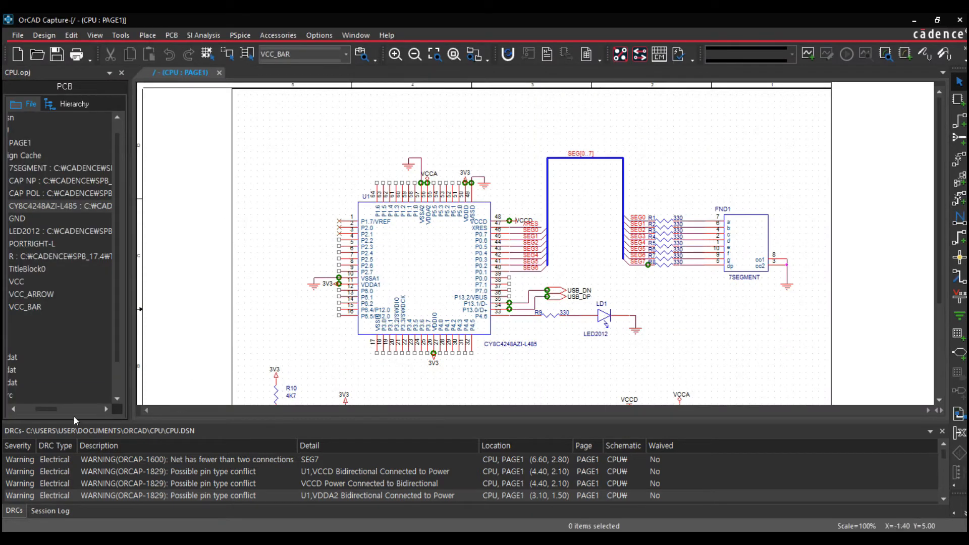
pyautogui.moveTo(47, 409); pyautogui.dragTo(30, 410)
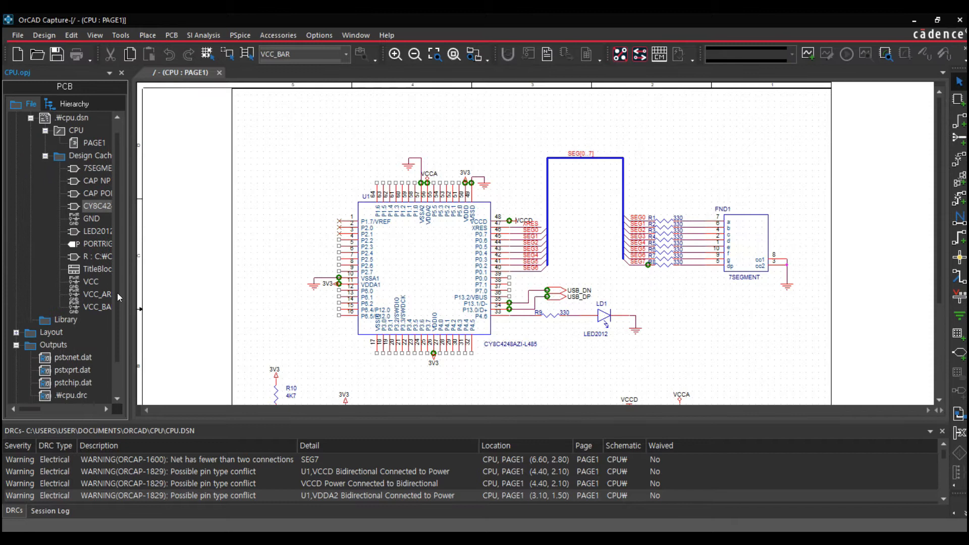
pyautogui.click(430, 245)
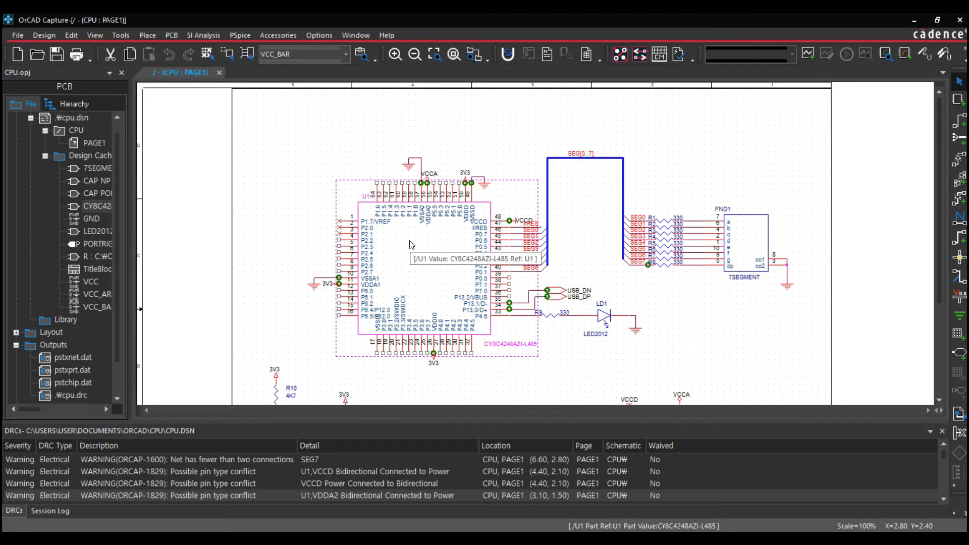
pyautogui.click(292, 190)
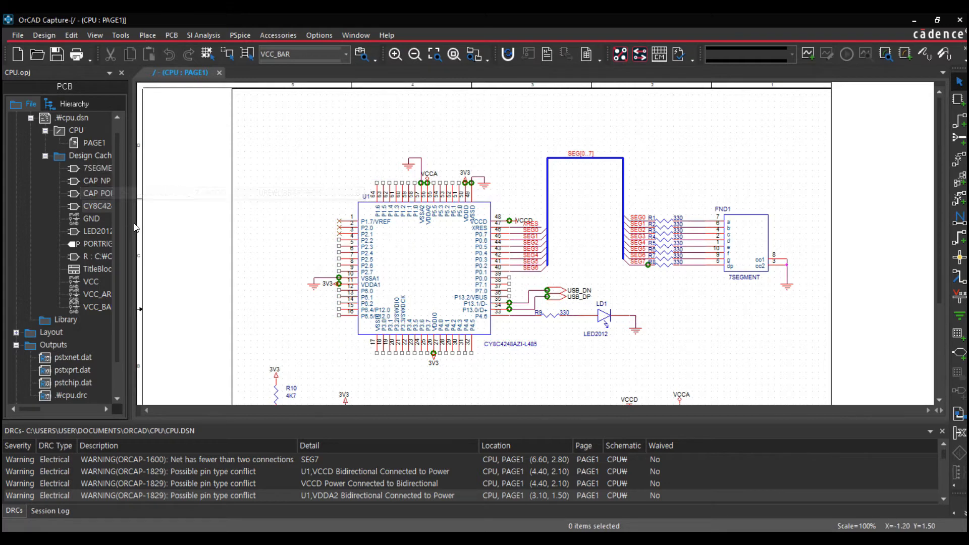
pyautogui.moveTo(130, 222); pyautogui.dragTo(183, 221)
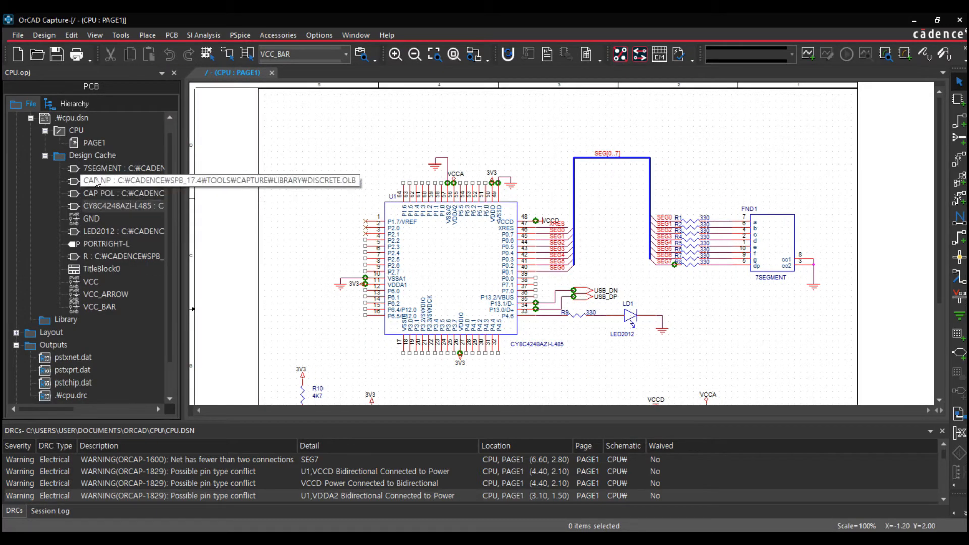
pyautogui.click(92, 143)
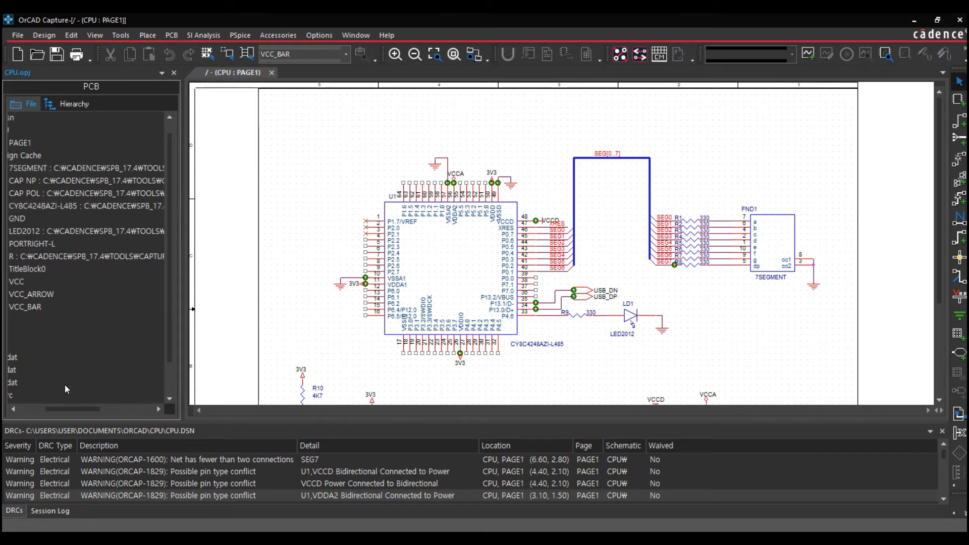
pyautogui.moveTo(68, 410); pyautogui.dragTo(40, 409)
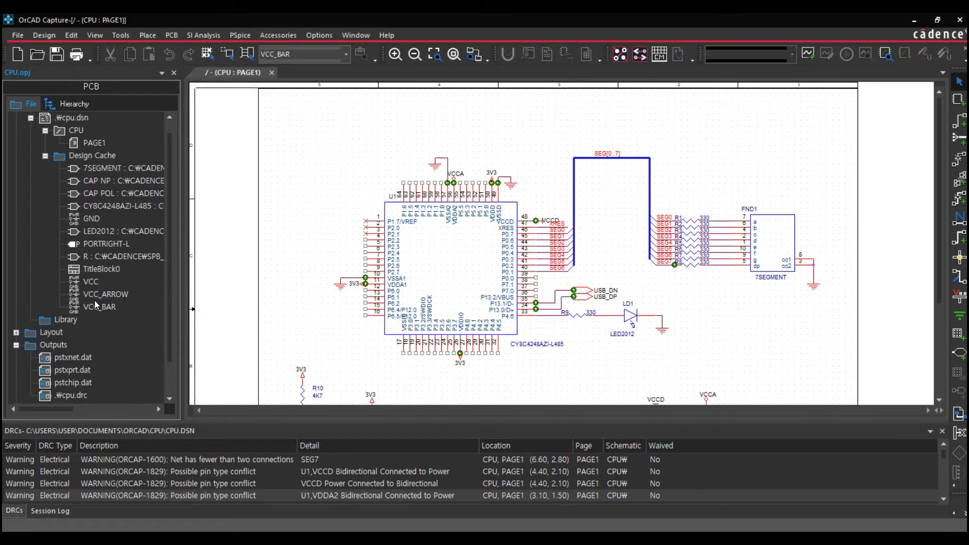
# Examine the Replace Cache and Update Cache options for the CY8C4248AZI-L485 and 7SEGMENT parts in the Design Cache
pyautogui.click(104, 206)
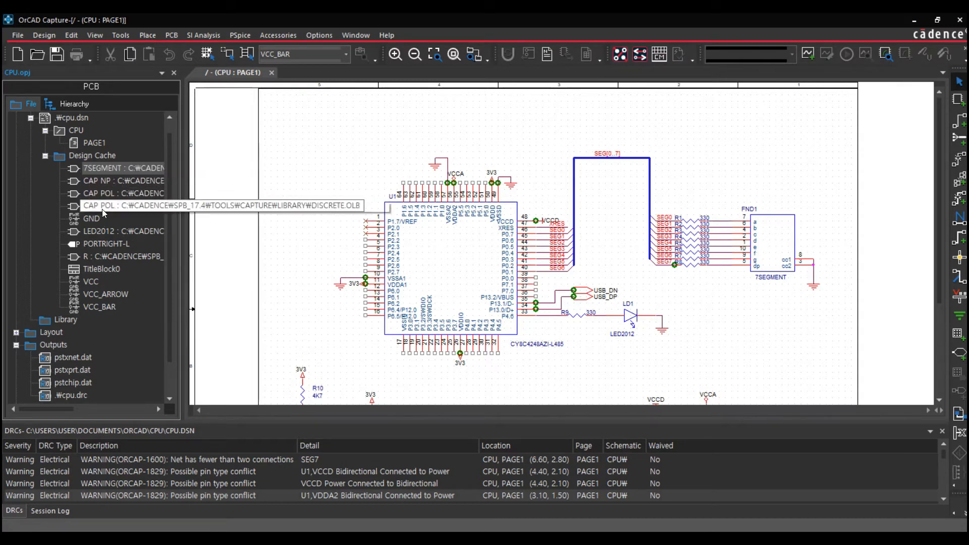
pyautogui.rightClick(100, 207)
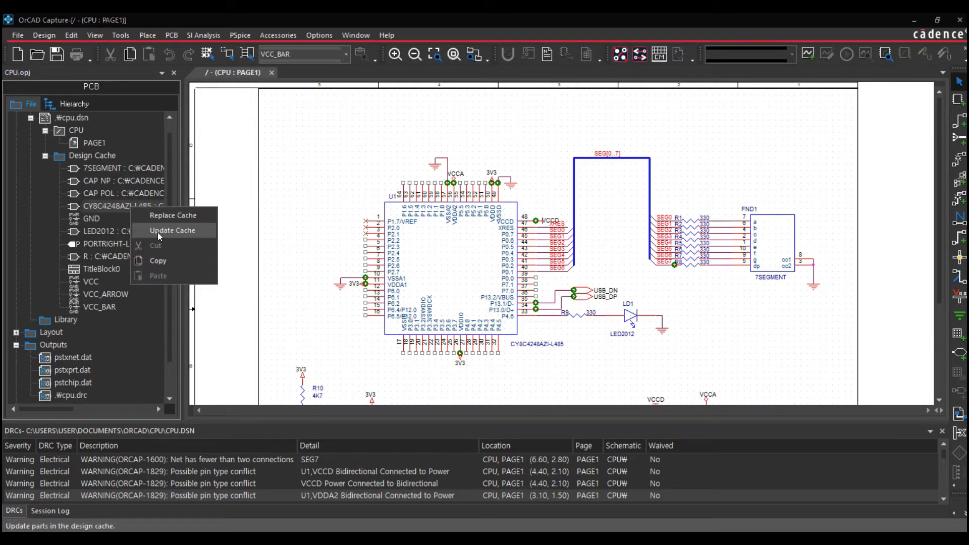
pyautogui.click(112, 167)
pyautogui.click(112, 167)
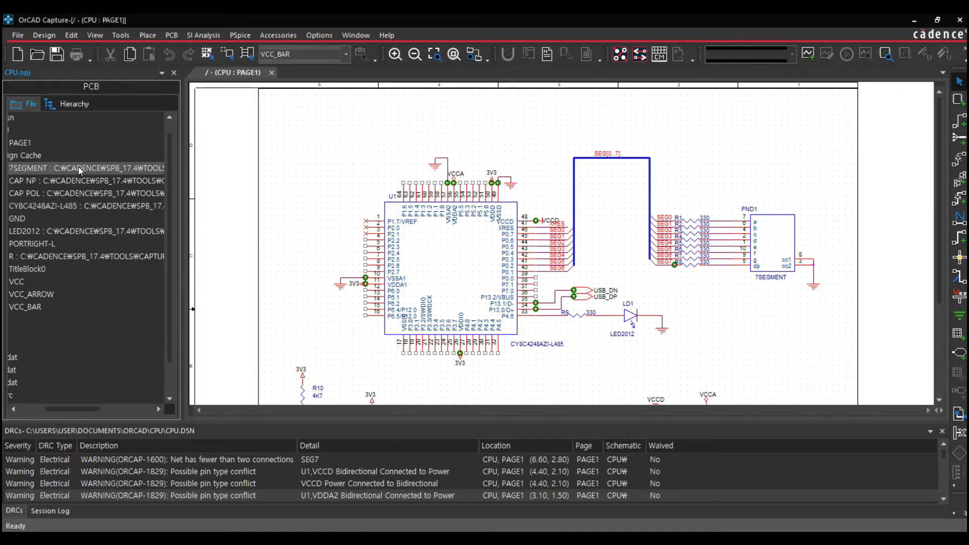
pyautogui.rightClick(49, 168)
pyautogui.click(113, 192)
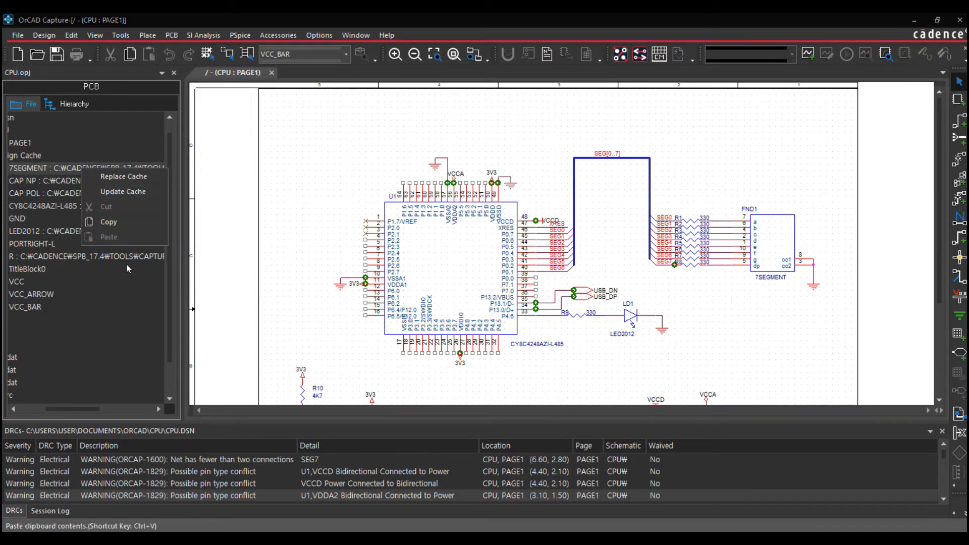
pyautogui.click(322, 210)
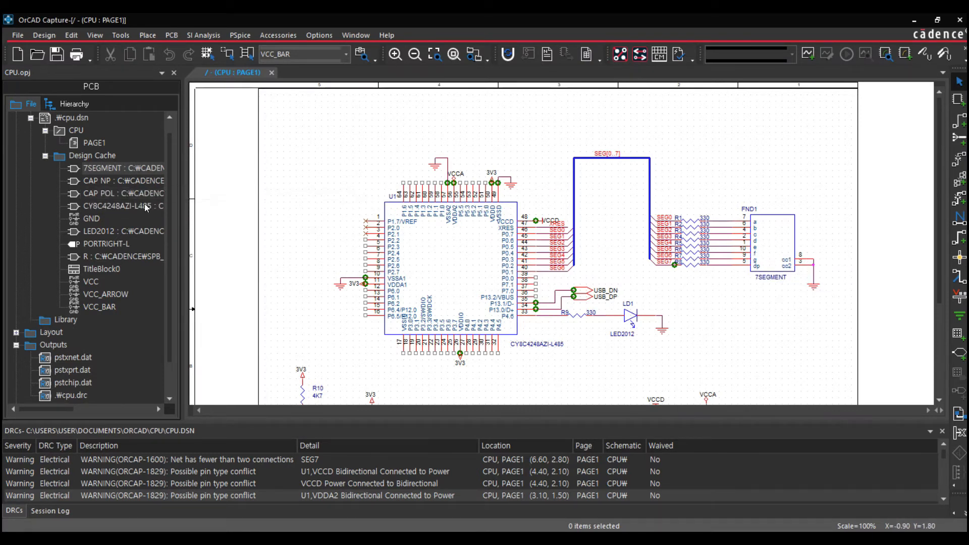
pyautogui.click(105, 206)
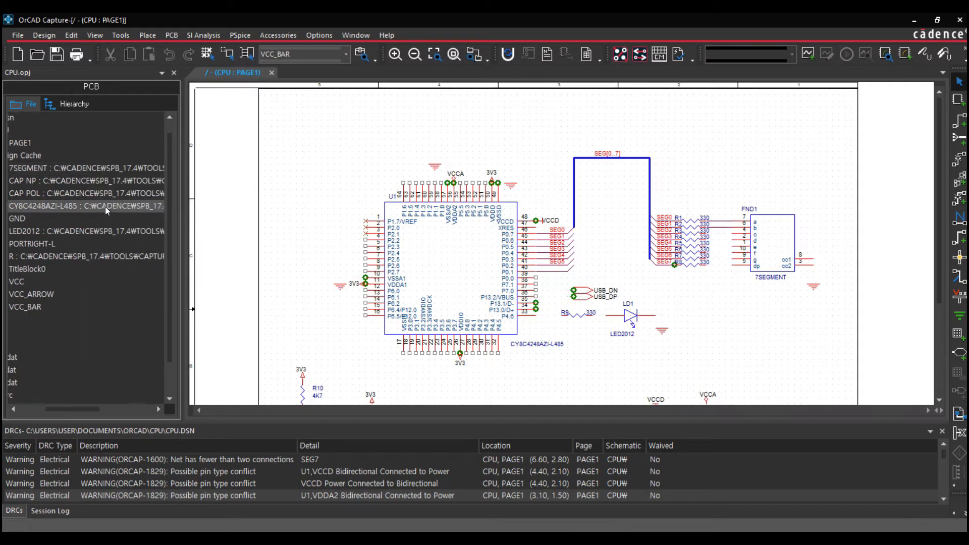
# Update the CY8C4248AZI-L485 part in the Design Cache and agree to save the entire design in its current state
pyautogui.rightClick(77, 205)
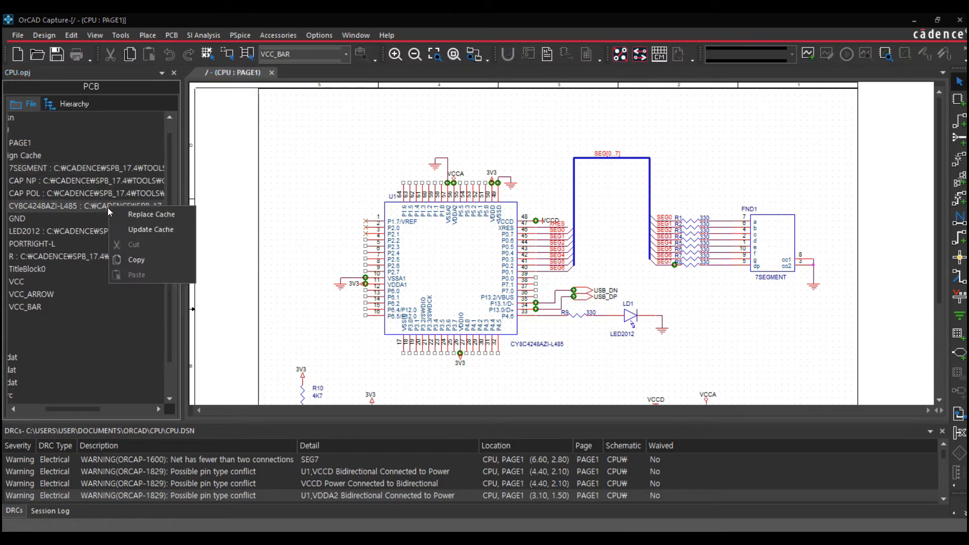
pyautogui.click(145, 229)
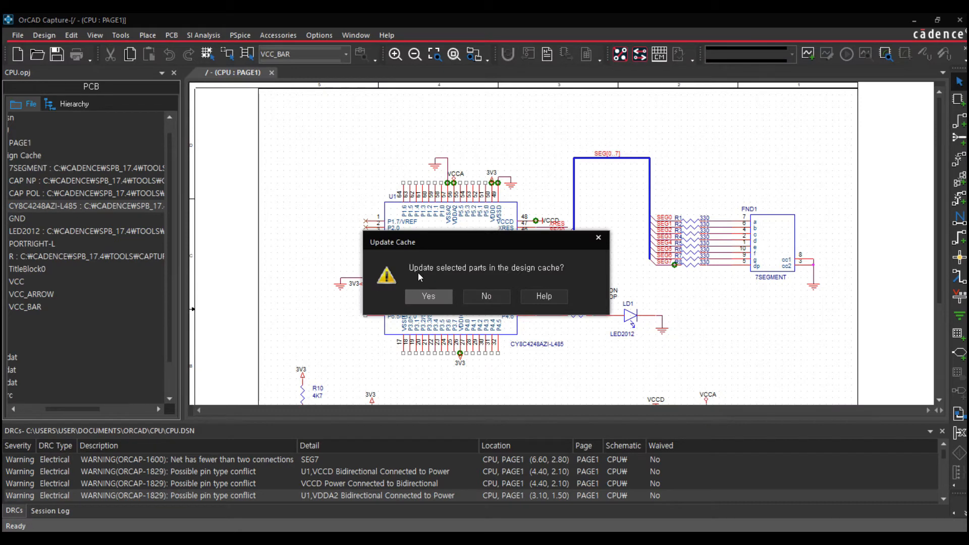
pyautogui.click(446, 299)
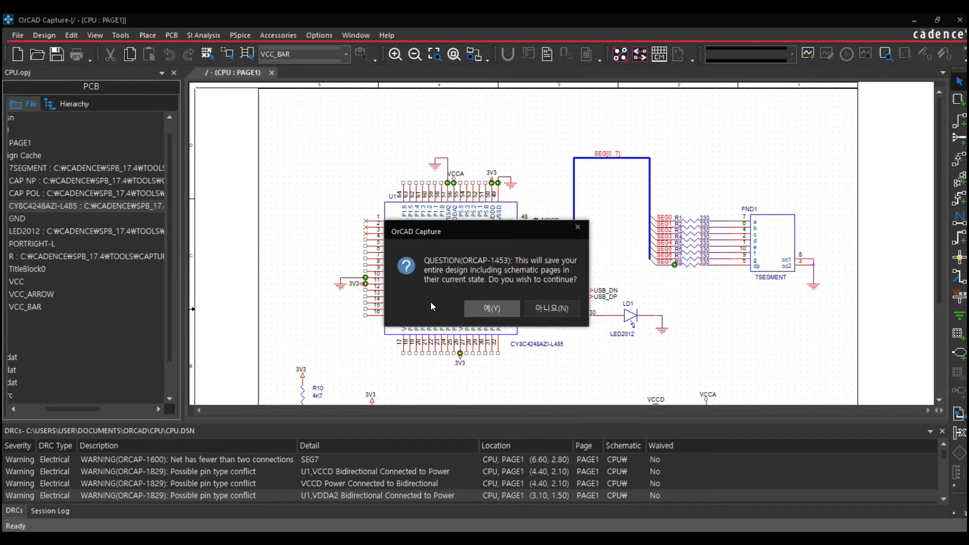
pyautogui.click(491, 310)
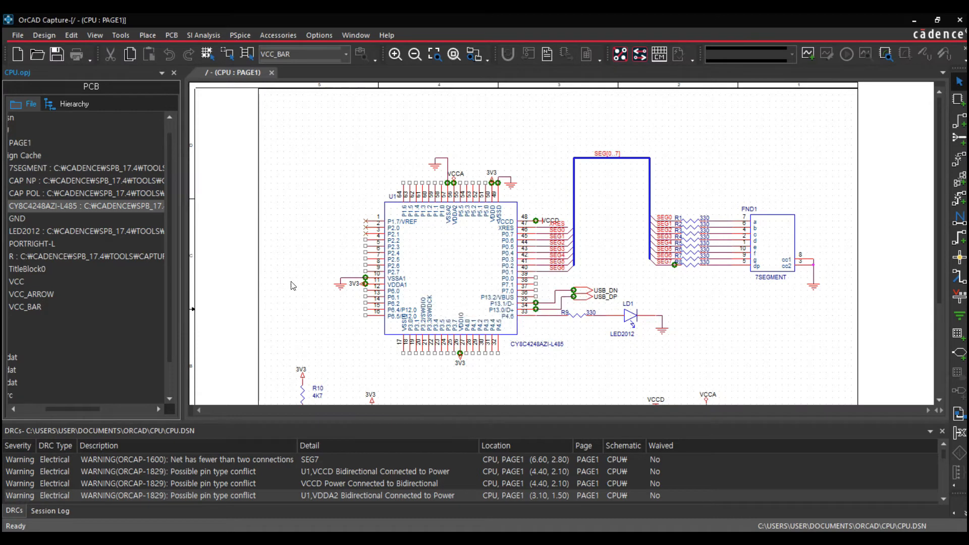
# Look through the Design Cache, Library and Outputs folders in the CPU project tree
pyautogui.moveTo(74, 407); pyautogui.dragTo(29, 407)
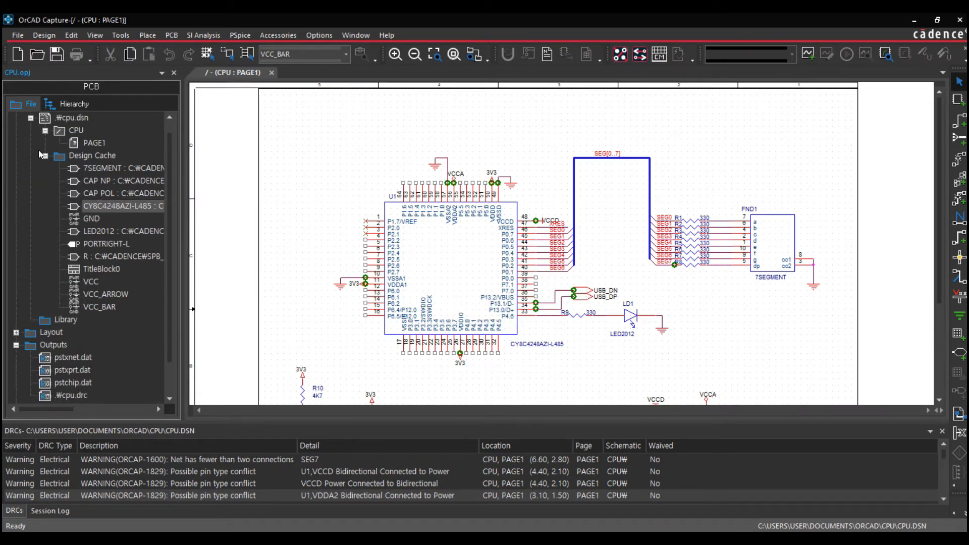
pyautogui.click(281, 172)
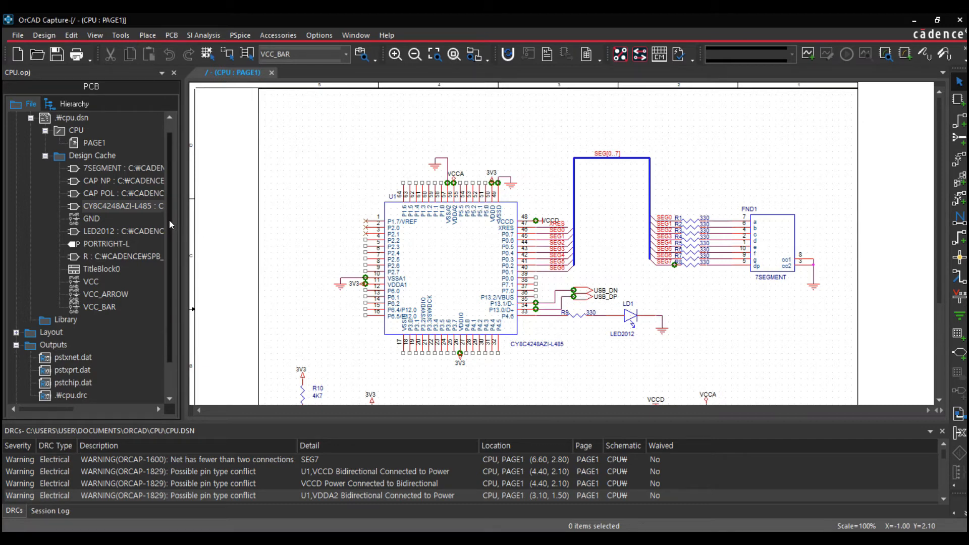
pyautogui.moveTo(169, 221); pyautogui.dragTo(171, 263)
pyautogui.moveTo(88, 411); pyautogui.dragTo(23, 412)
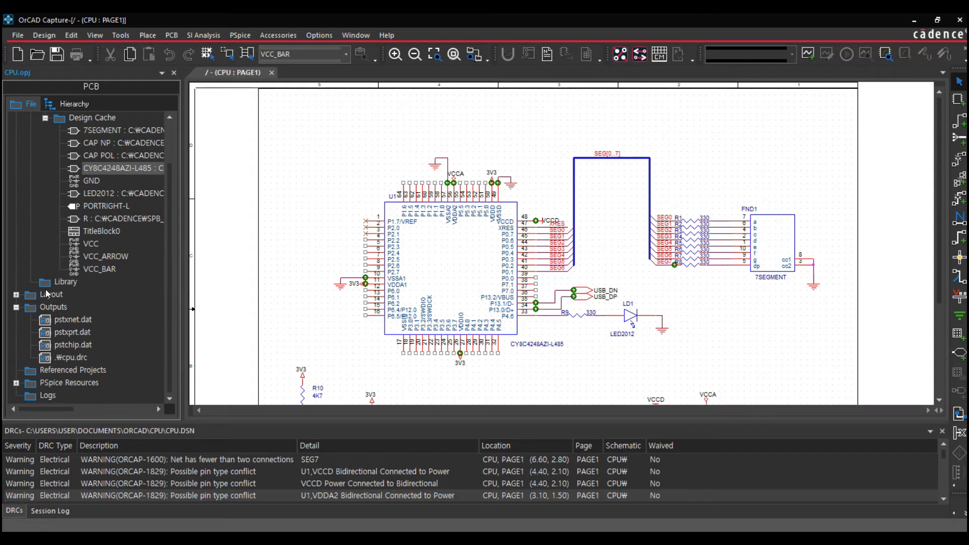
pyautogui.scroll(2, 81, 248)
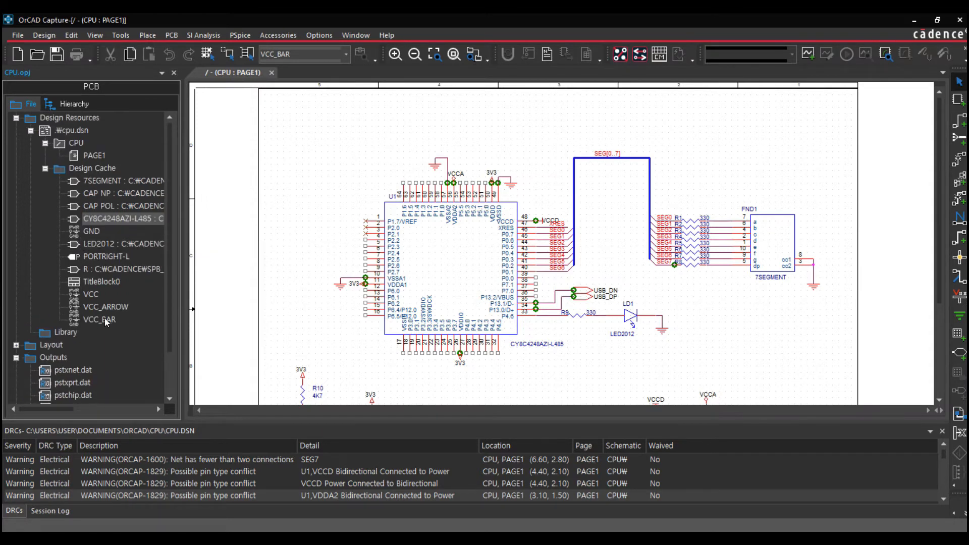
pyautogui.scroll(-2, 106, 322)
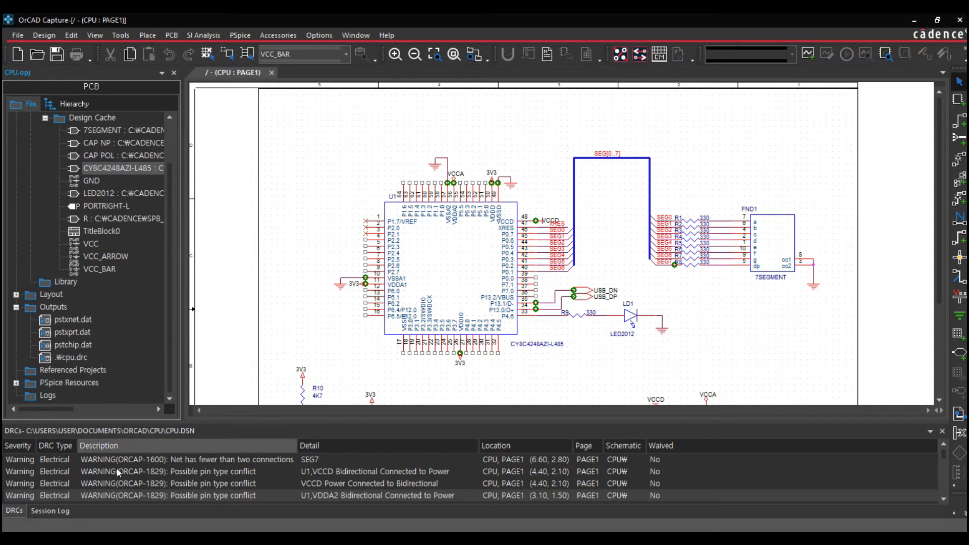
# Run the design rules check on the whole CPU design again after reviewing how its outputs are shown
pyautogui.click(336, 154)
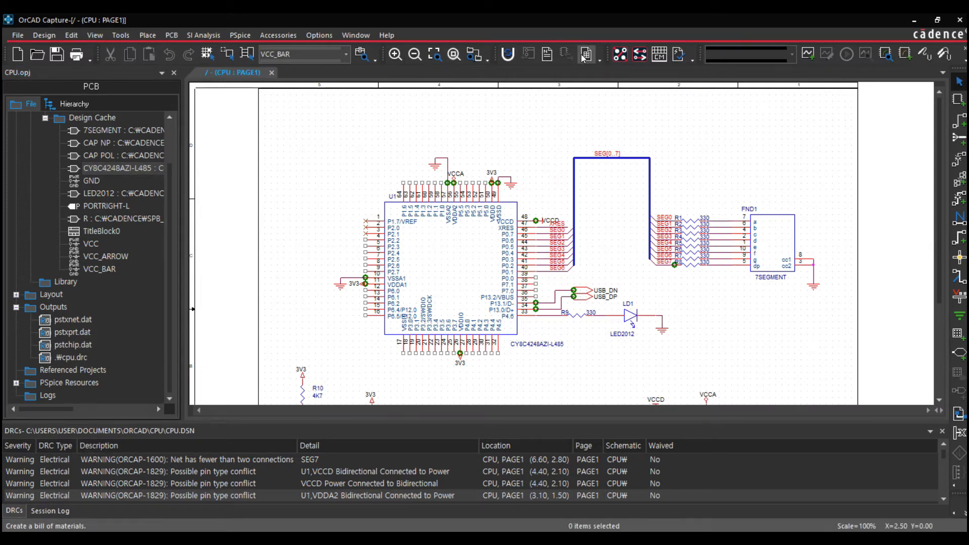
pyautogui.click(679, 54)
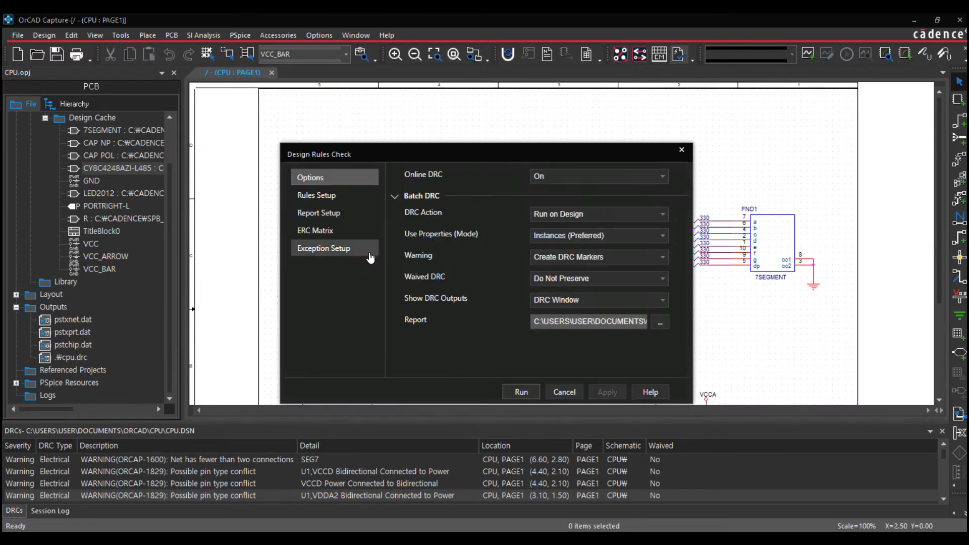
pyautogui.click(546, 305)
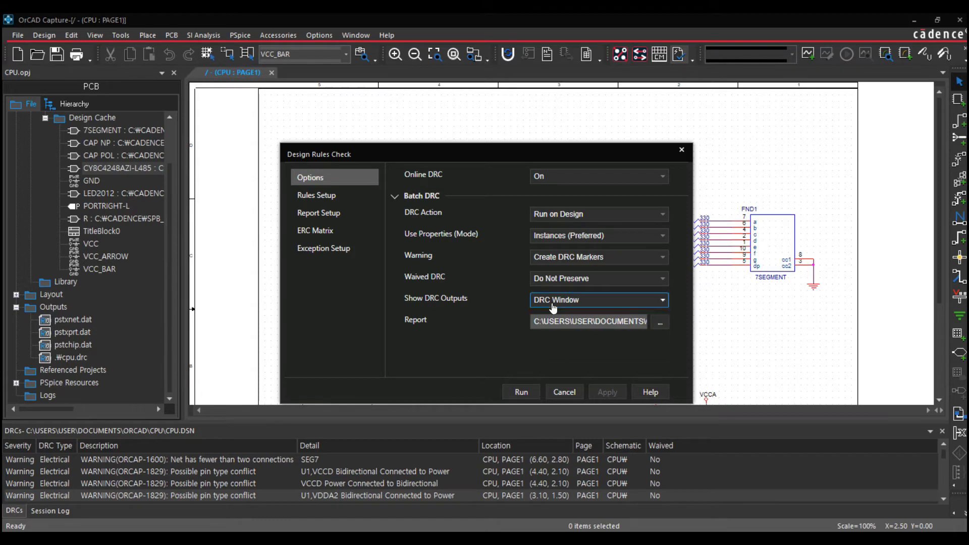
pyautogui.click(549, 353)
pyautogui.click(522, 393)
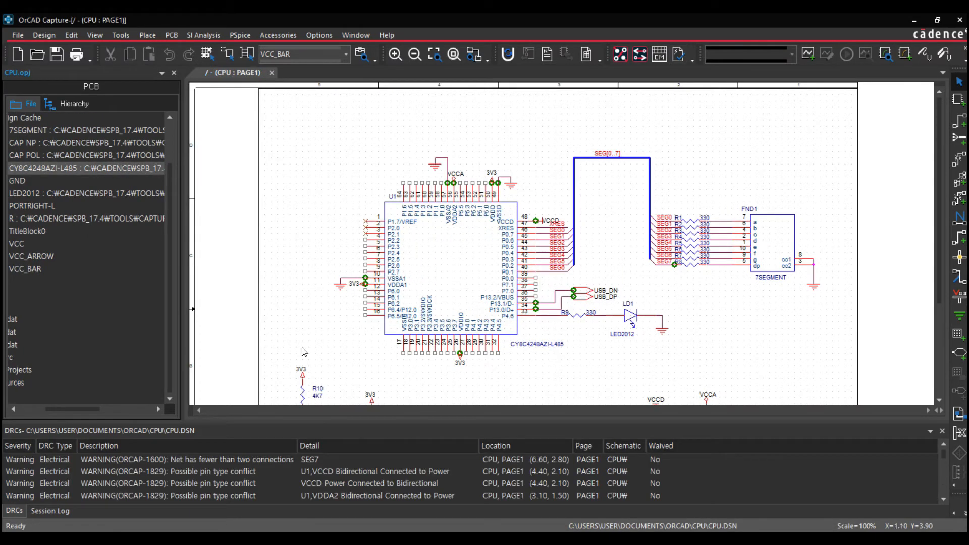
# Open the cpu.drc report from the project's Outputs, read its electrical rule warnings and close it
pyautogui.click(72, 359)
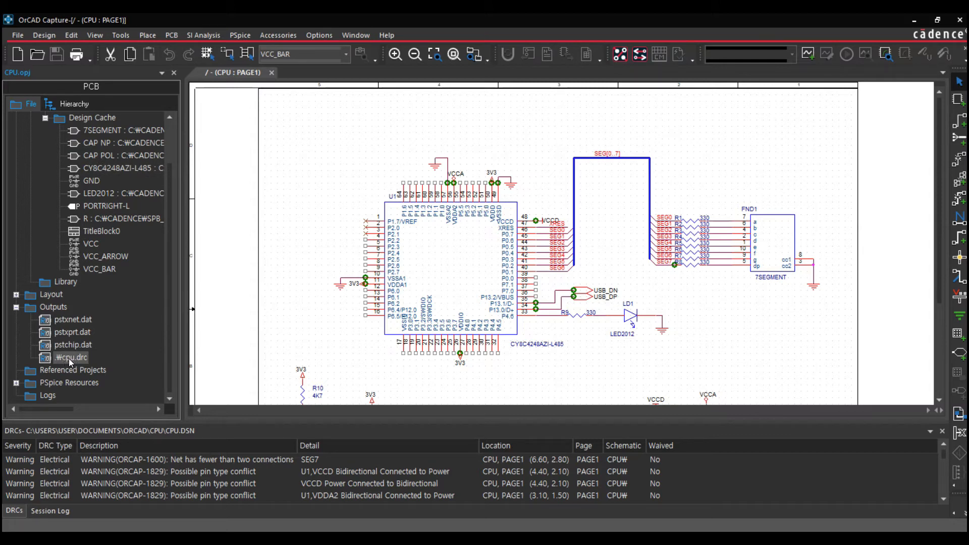
pyautogui.doubleClick(69, 358)
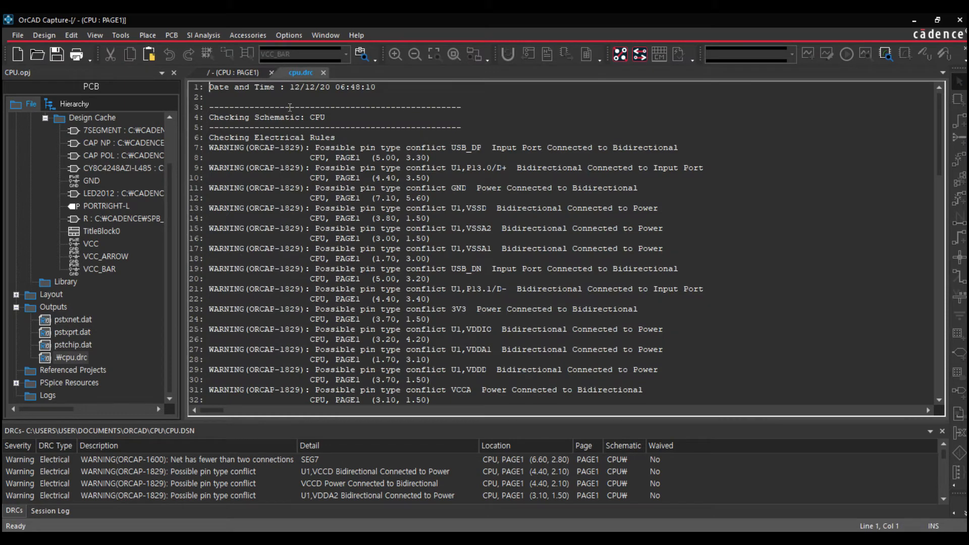
pyautogui.moveTo(310, 137); pyautogui.dragTo(477, 339)
pyautogui.click(473, 222)
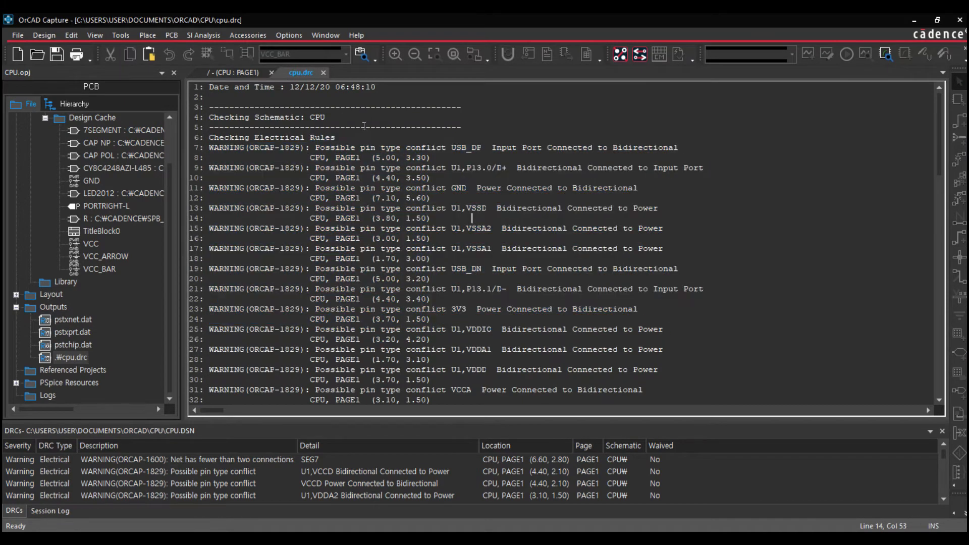
pyautogui.click(324, 73)
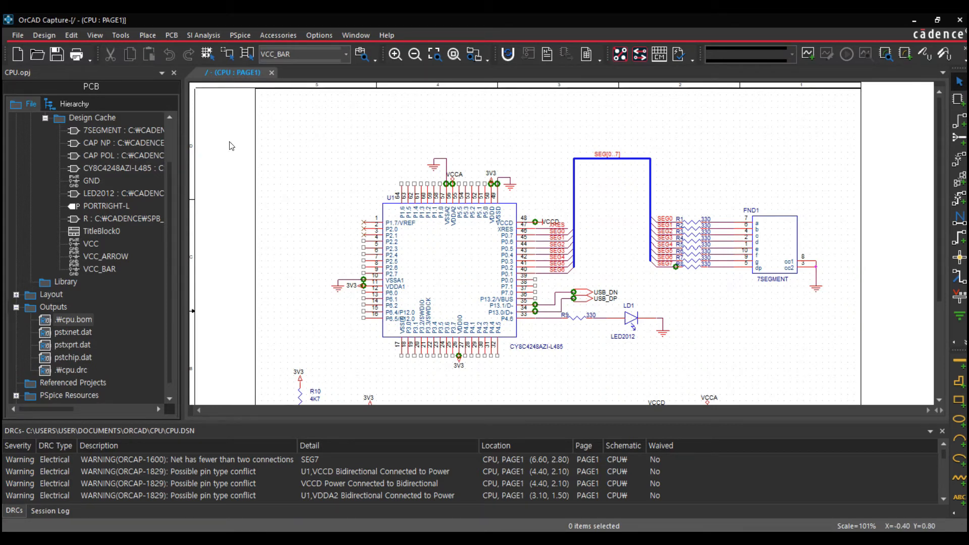
# Choose Microsoft Print to PDF as the printer in the print setup and accept the settings
pyautogui.click(18, 36)
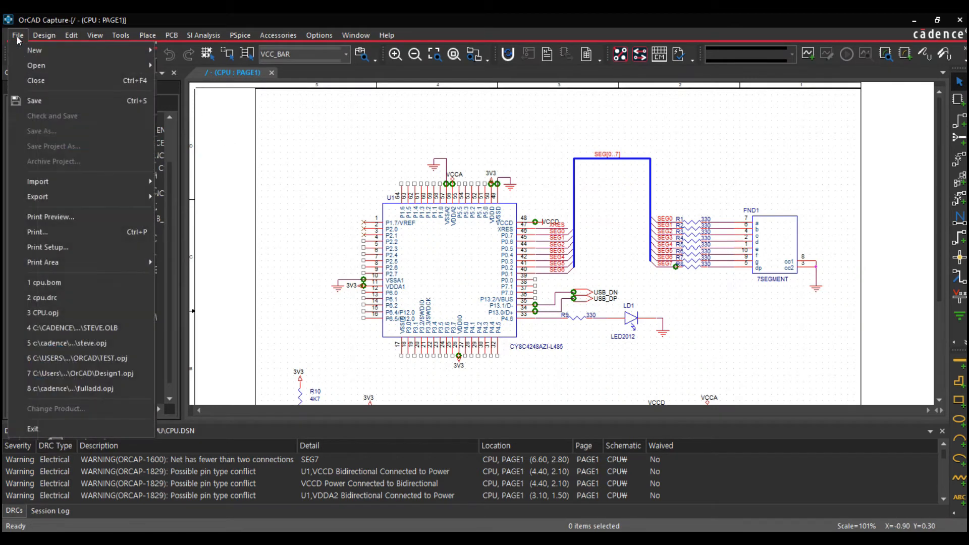
pyautogui.moveTo(42, 263)
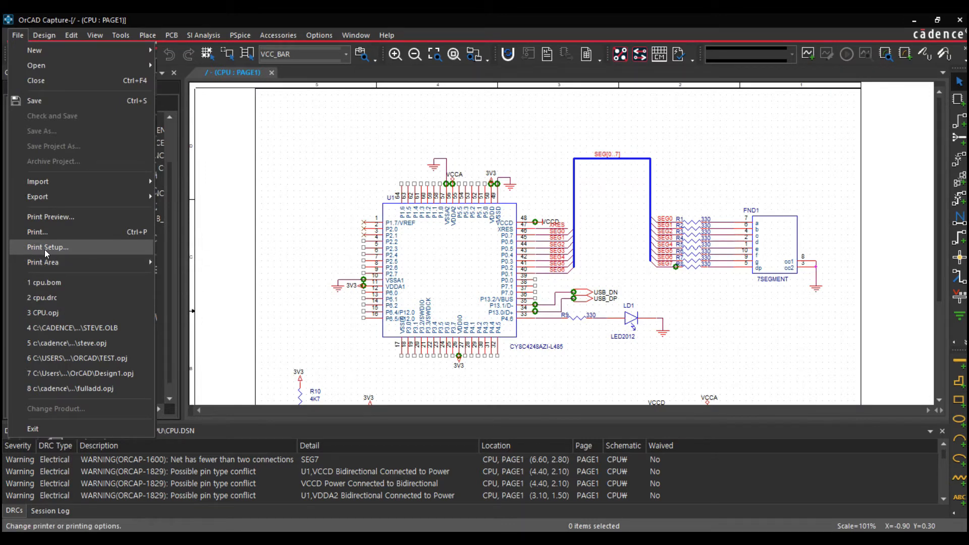
pyautogui.click(39, 247)
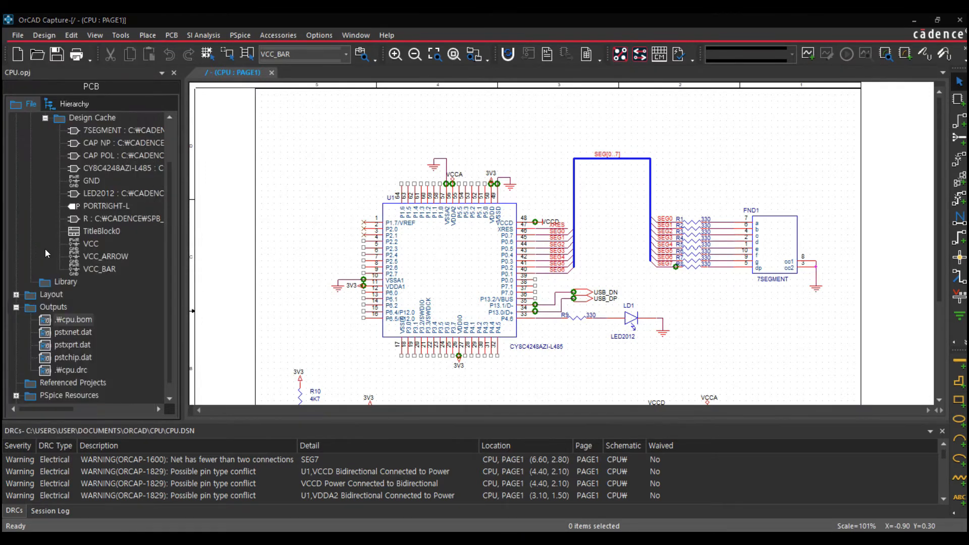
pyautogui.click(413, 205)
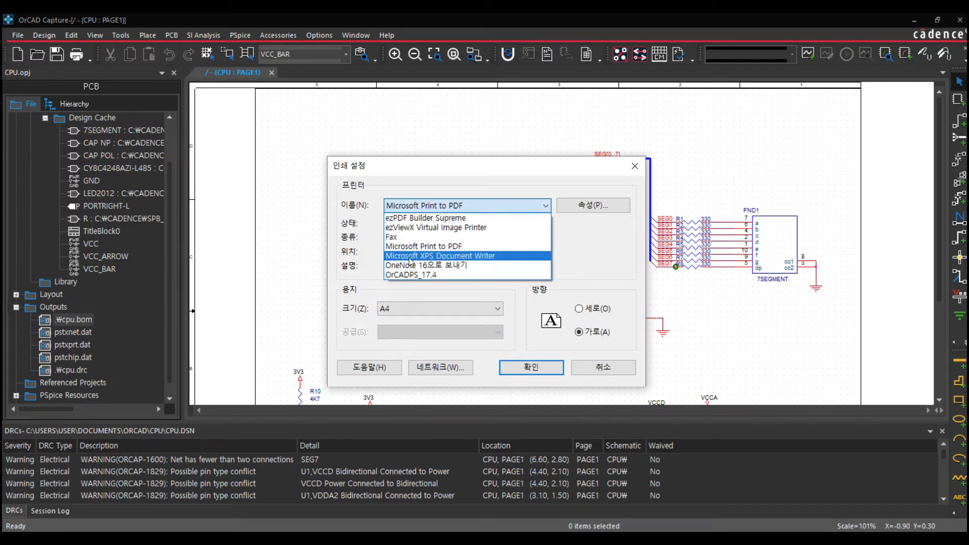
pyautogui.click(409, 247)
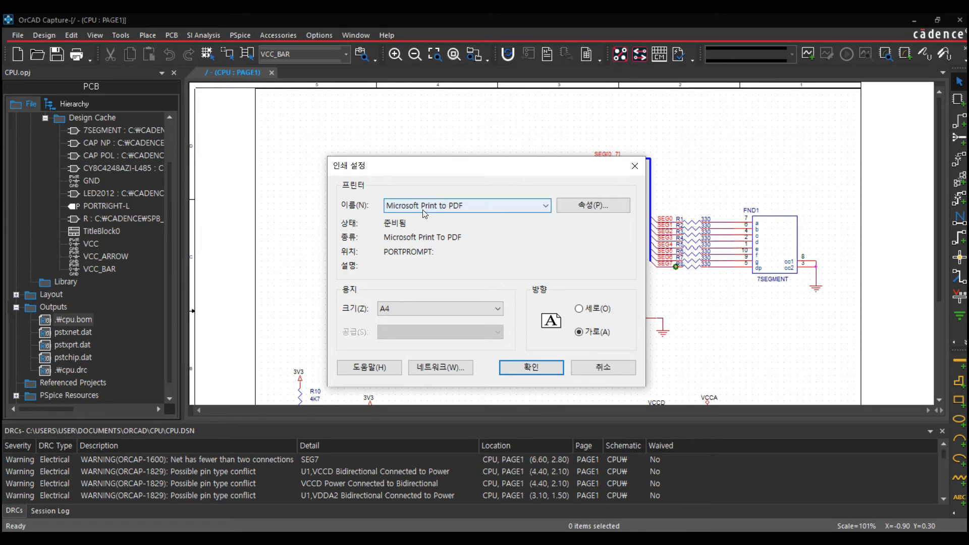
pyautogui.click(556, 368)
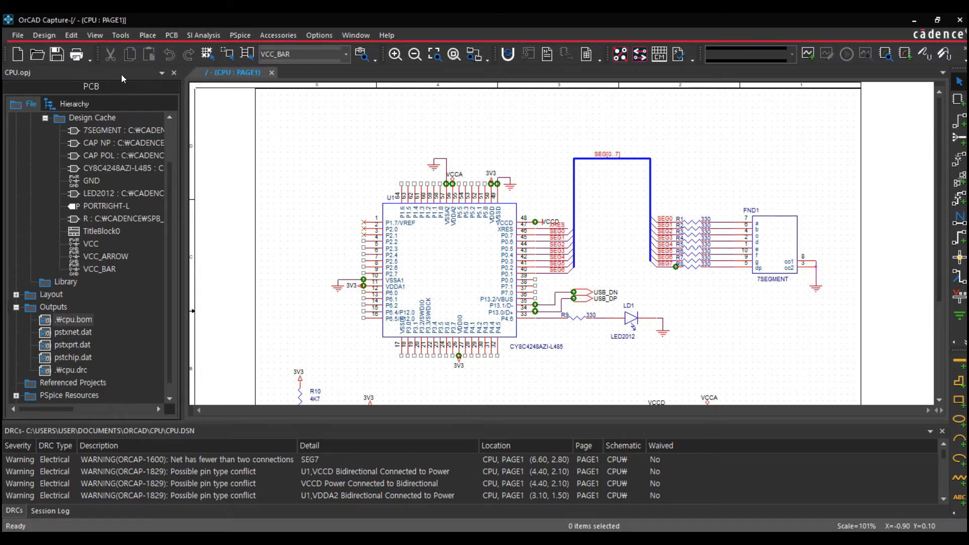
# Print the CPU schematic page scaled to paper size, saving the PDF as "out" in the CPU folder
pyautogui.click(80, 58)
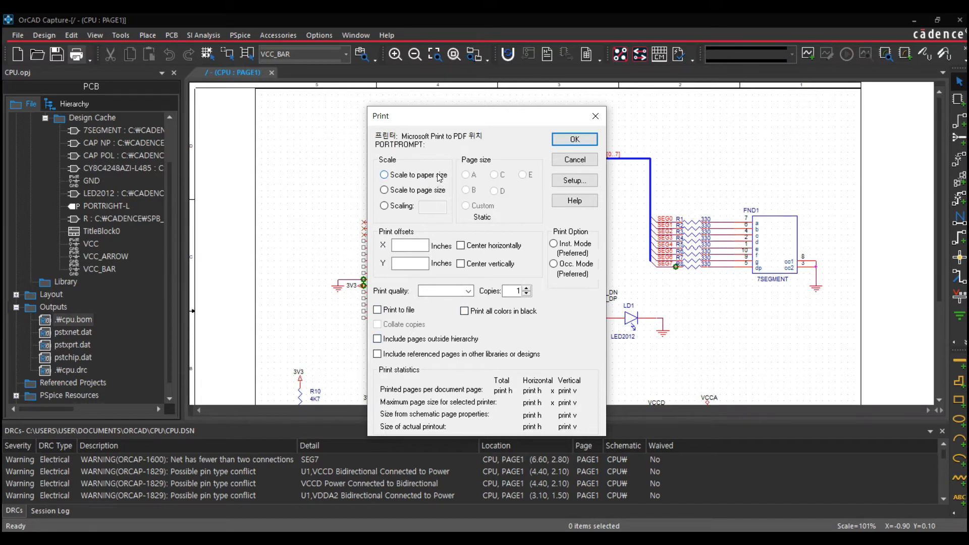
pyautogui.click(403, 208)
pyautogui.click(406, 190)
pyautogui.click(405, 177)
pyautogui.click(576, 140)
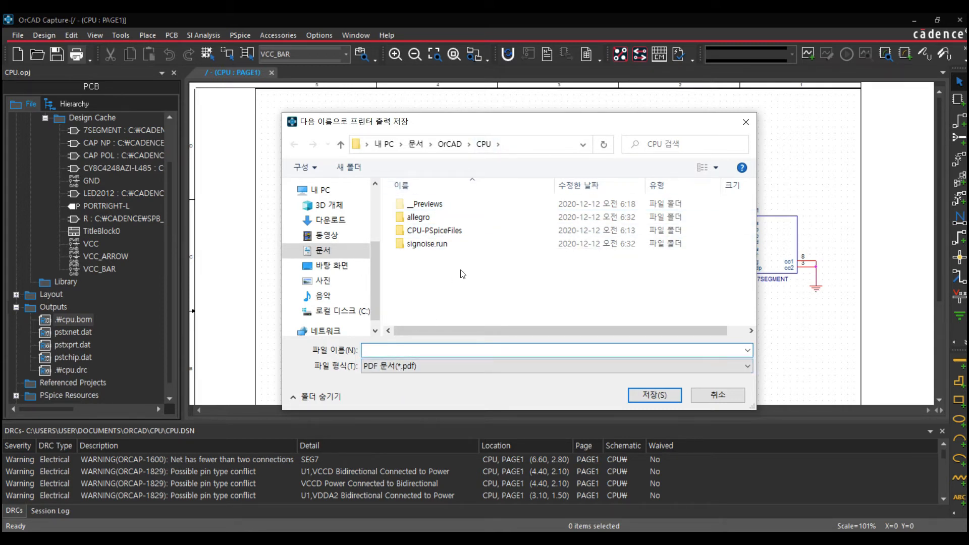
pyautogui.write('out')
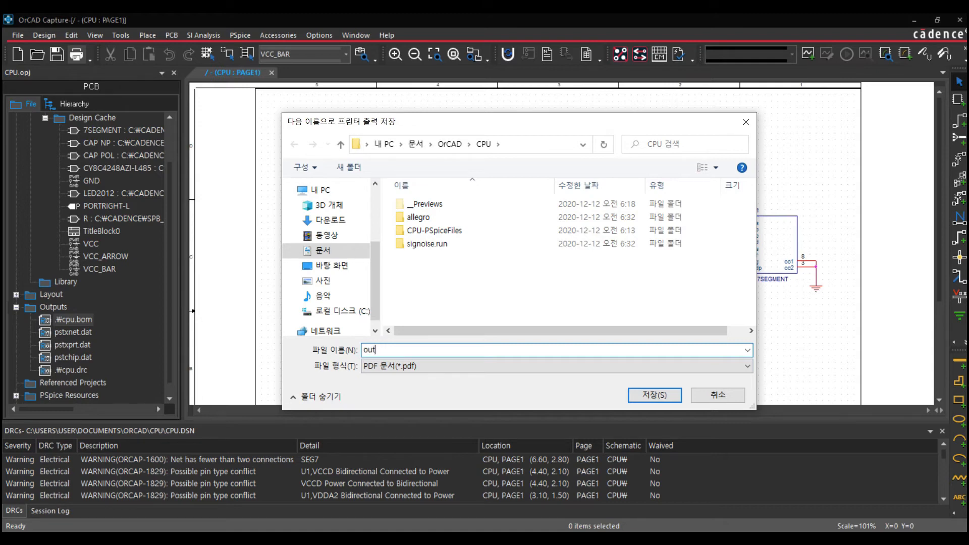
pyautogui.press('Return')
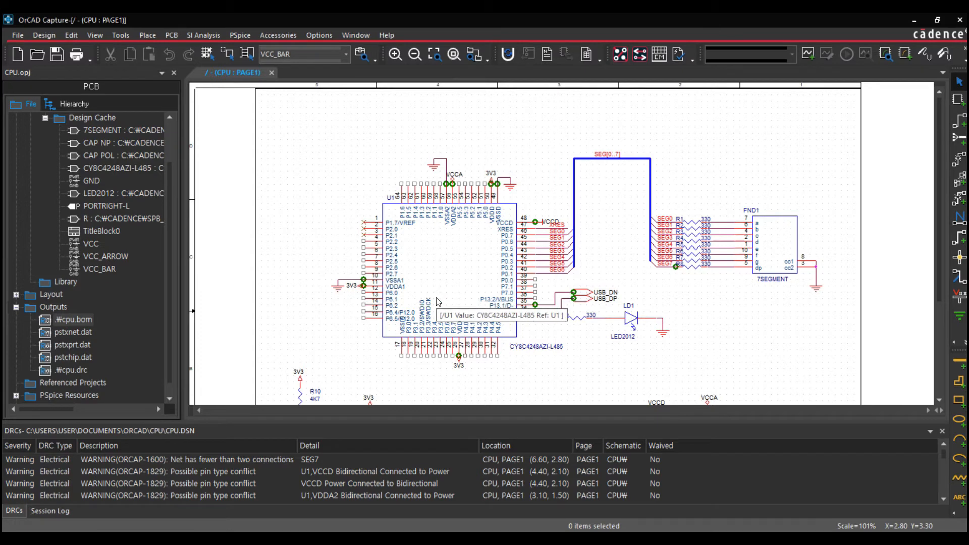
# Switch to File Explorer, open out.pdf from the CPU folder to check the printed schematic, and return to OrCAD Capture
pyautogui.hotkey('alt', 'Tab')
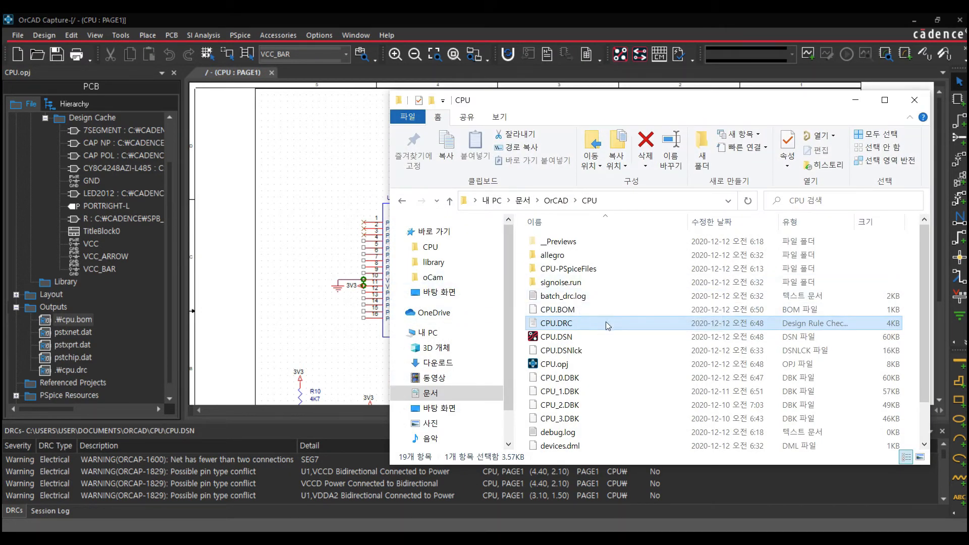
pyautogui.scroll(-1, 607, 319)
pyautogui.click(552, 443)
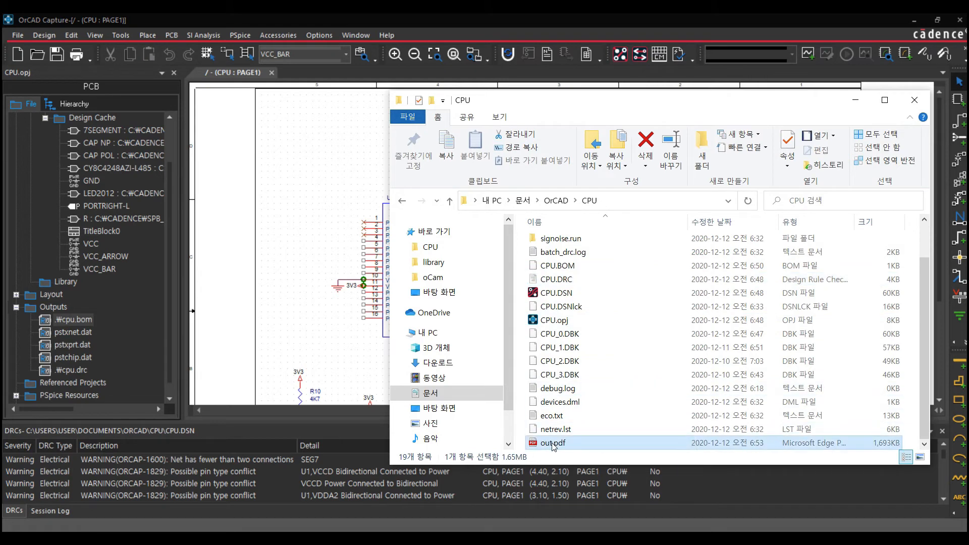
pyautogui.doubleClick(553, 444)
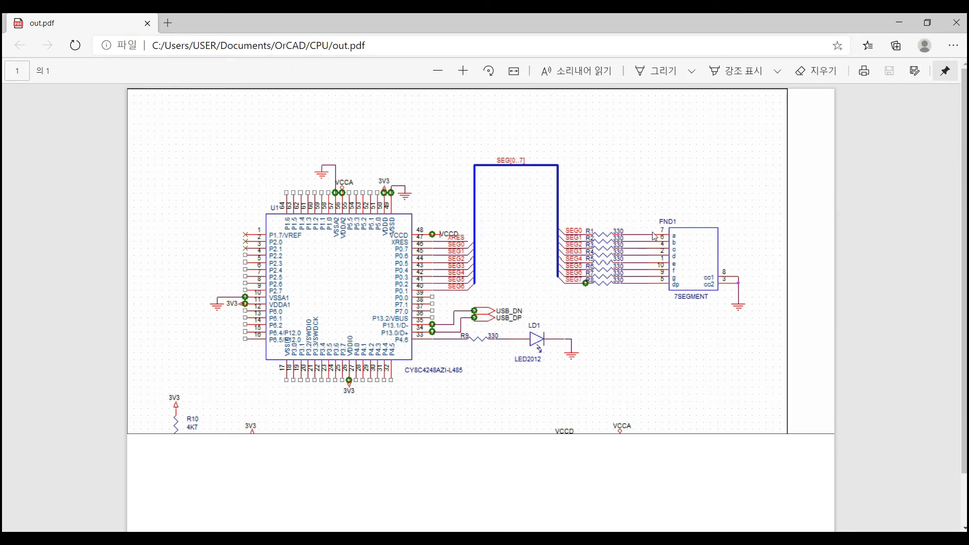
pyautogui.click(956, 24)
pyautogui.click(357, 232)
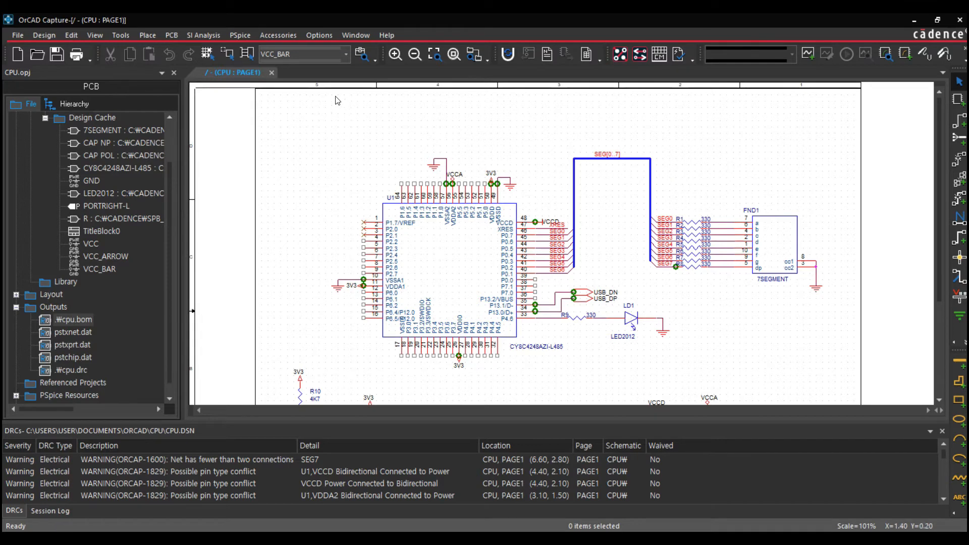
# Open the Bill of Materials settings and review the scope, header and combined property string of the line item definition
pyautogui.click(96, 35)
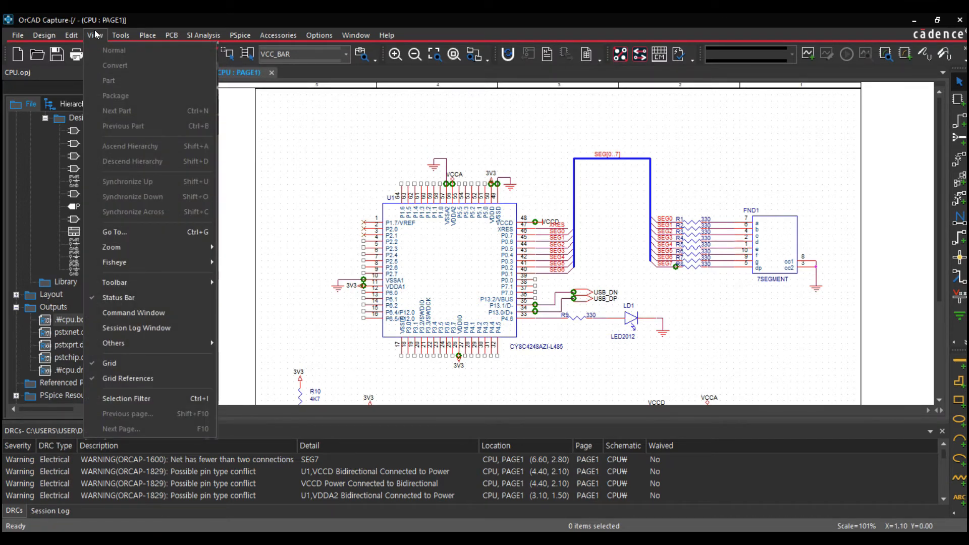
pyautogui.moveTo(120, 37)
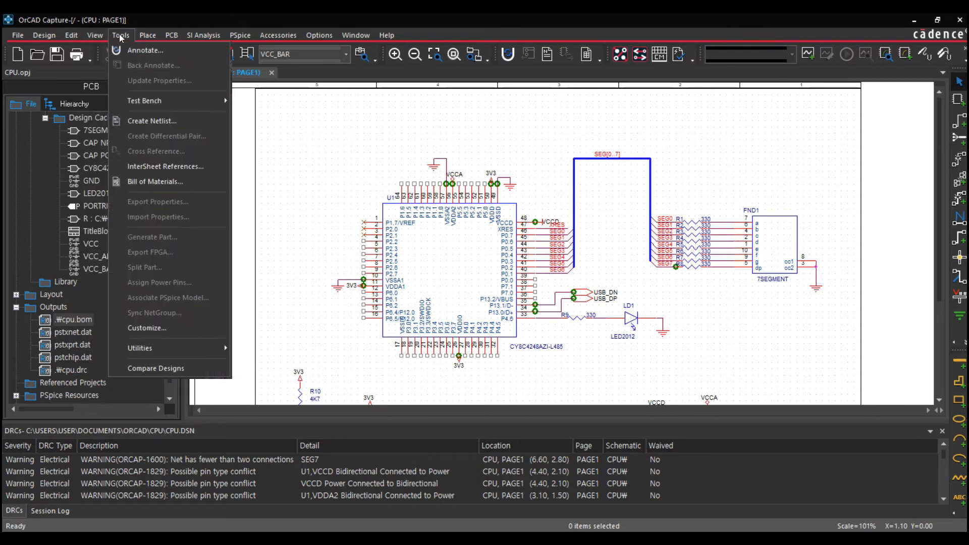
pyautogui.click(152, 182)
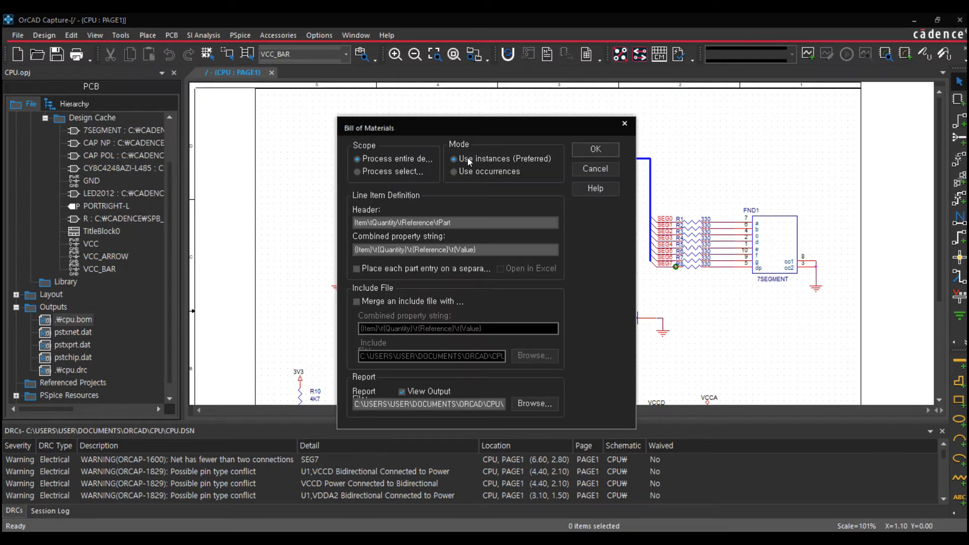
pyautogui.moveTo(447, 127); pyautogui.dragTo(401, 102)
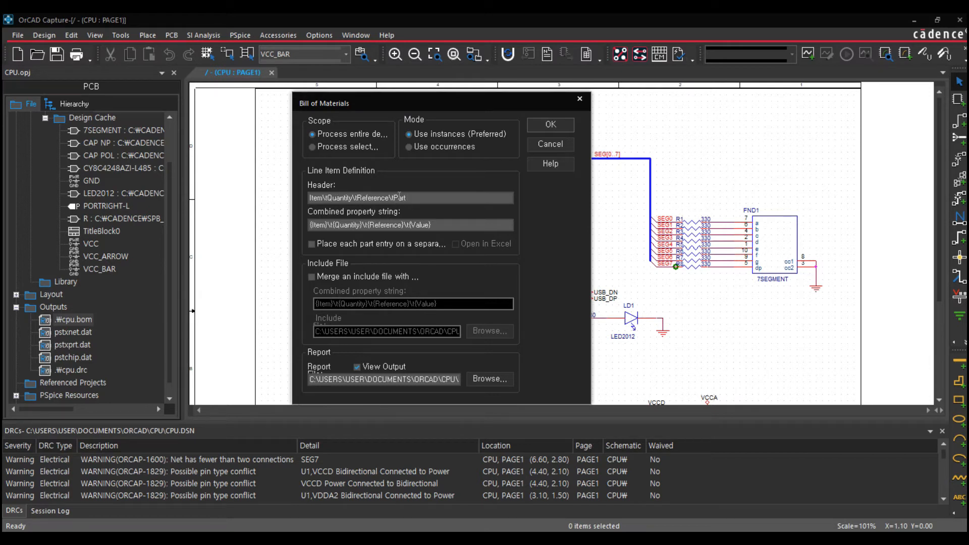
pyautogui.doubleClick(399, 197)
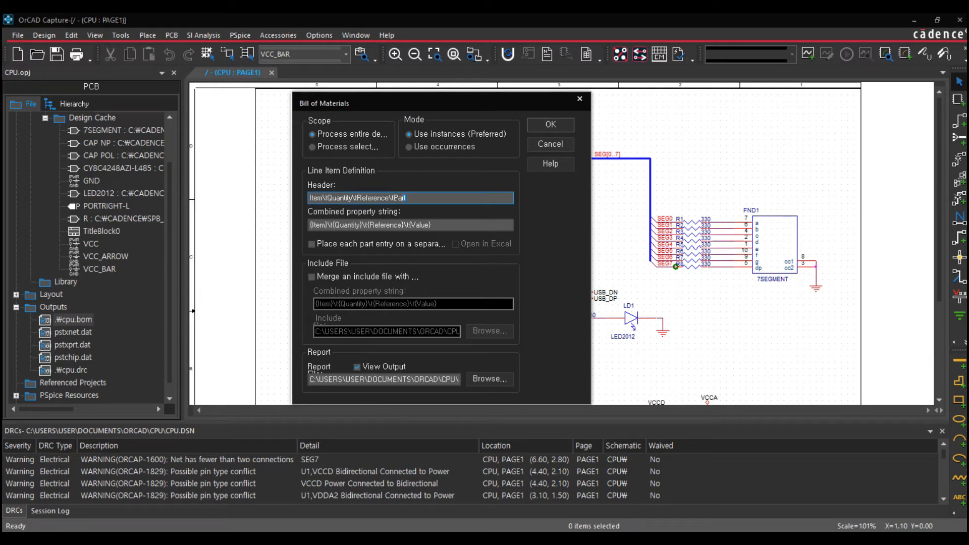
pyautogui.click(319, 224)
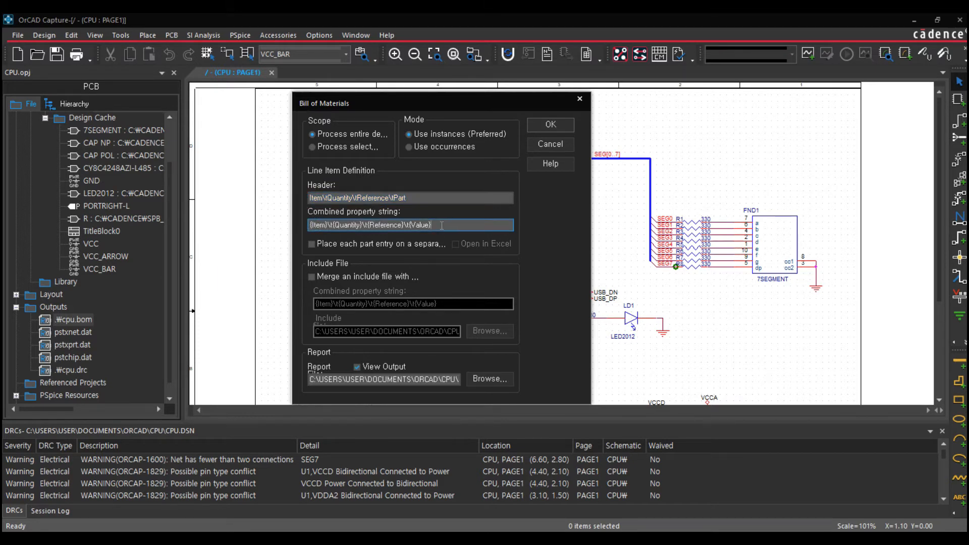
pyautogui.moveTo(444, 228); pyautogui.dragTo(409, 226)
pyautogui.click(327, 226)
pyautogui.doubleClick(352, 225)
pyautogui.doubleClick(317, 225)
pyautogui.click(326, 226)
# Generate the bill of materials for the entire design and open cpu.bom from the project's Outputs
pyautogui.click(544, 125)
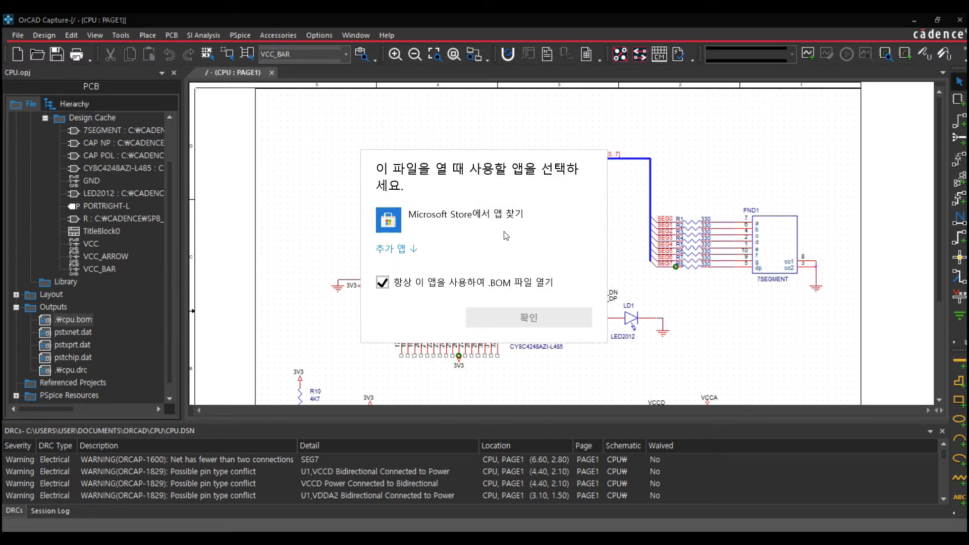
pyautogui.click(314, 158)
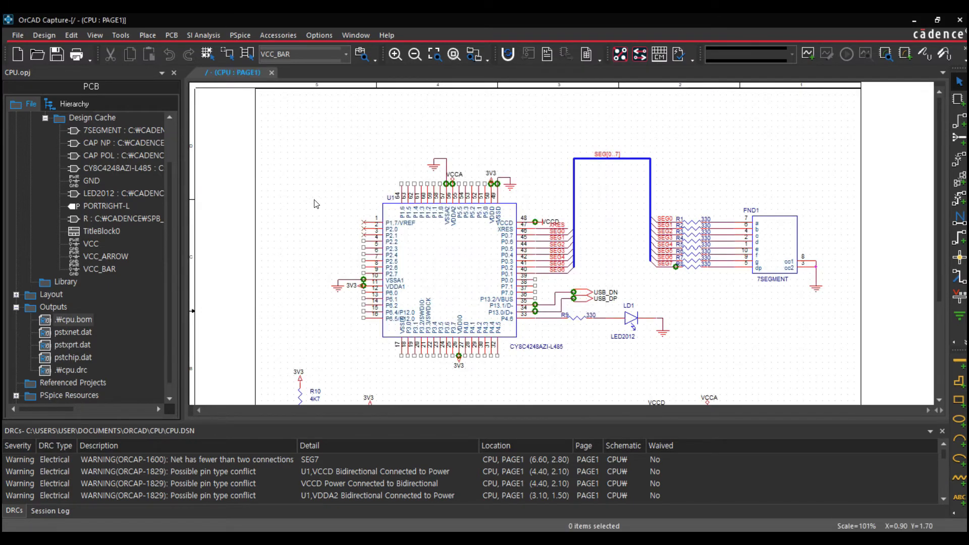
pyautogui.doubleClick(71, 319)
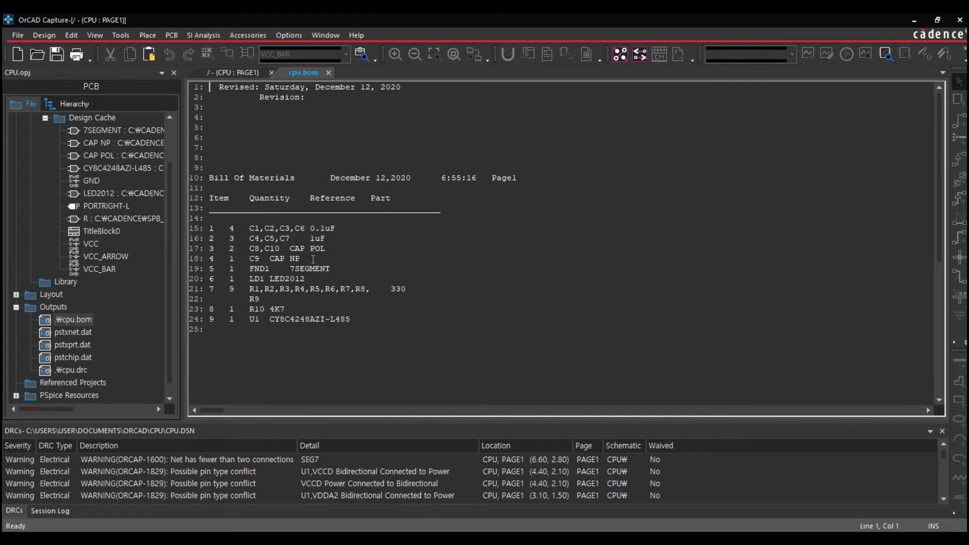
# Examine the Item, Quantity, Reference and Part column headings in the cpu.bom report
pyautogui.doubleClick(221, 200)
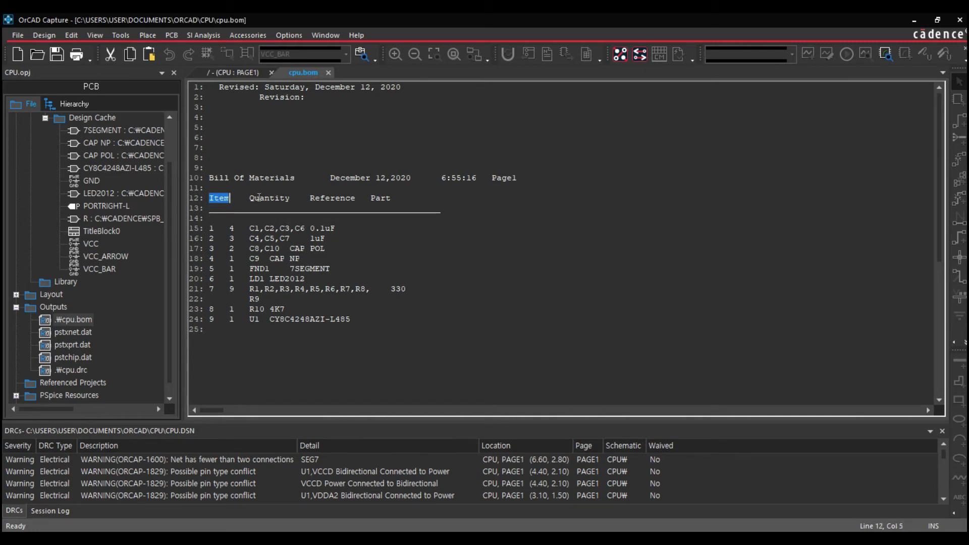
pyautogui.doubleClick(269, 198)
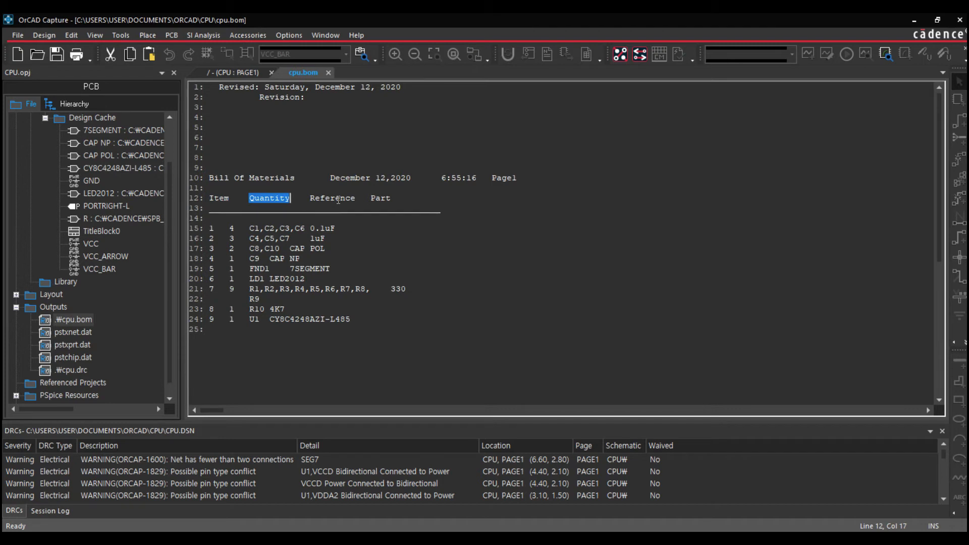
pyautogui.doubleClick(334, 200)
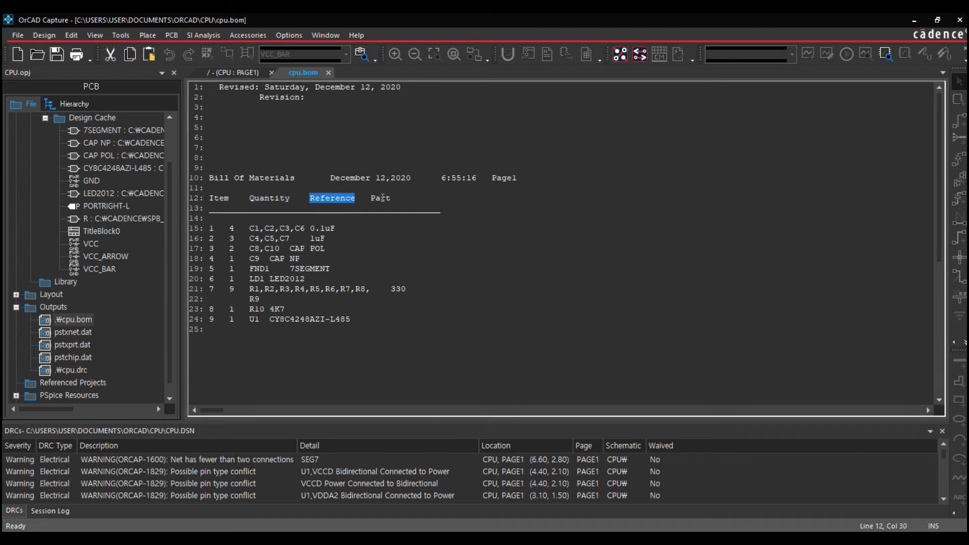
pyautogui.doubleClick(380, 199)
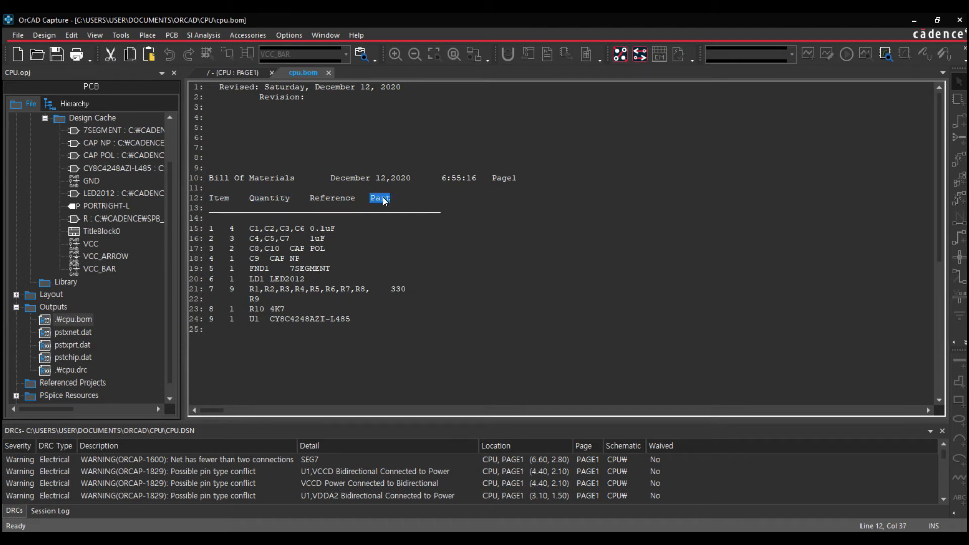
# Read the item number, quantity, reference designators and part value of the first line in the cpu.bom report
pyautogui.click(214, 229)
pyautogui.click(230, 229)
pyautogui.press('Left')
pyautogui.press('Left')
pyautogui.press('Left')
pyautogui.press('Right')
pyautogui.press('Right')
pyautogui.press('Right')
pyautogui.moveTo(248, 229); pyautogui.dragTo(308, 231)
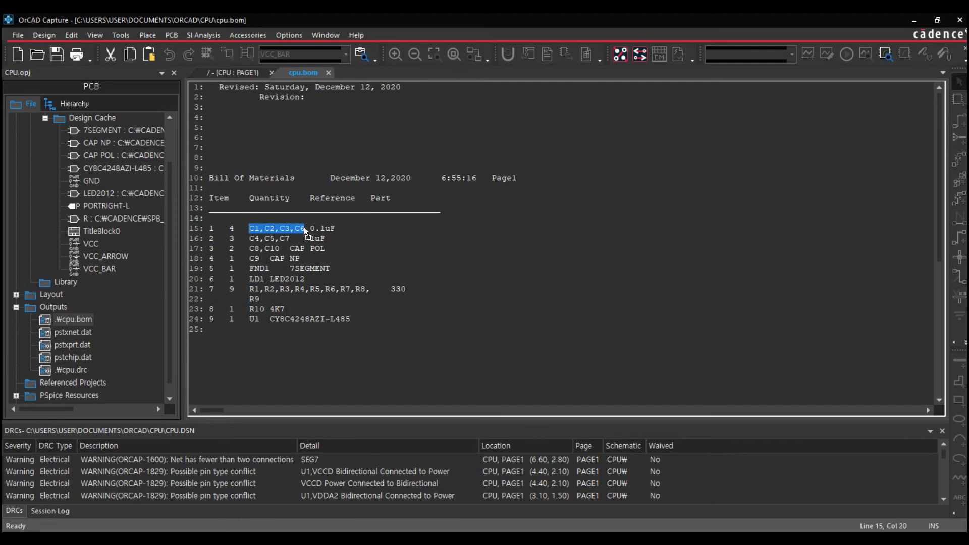
pyautogui.click(306, 230)
pyautogui.moveTo(307, 229); pyautogui.dragTo(314, 229)
pyautogui.click(315, 229)
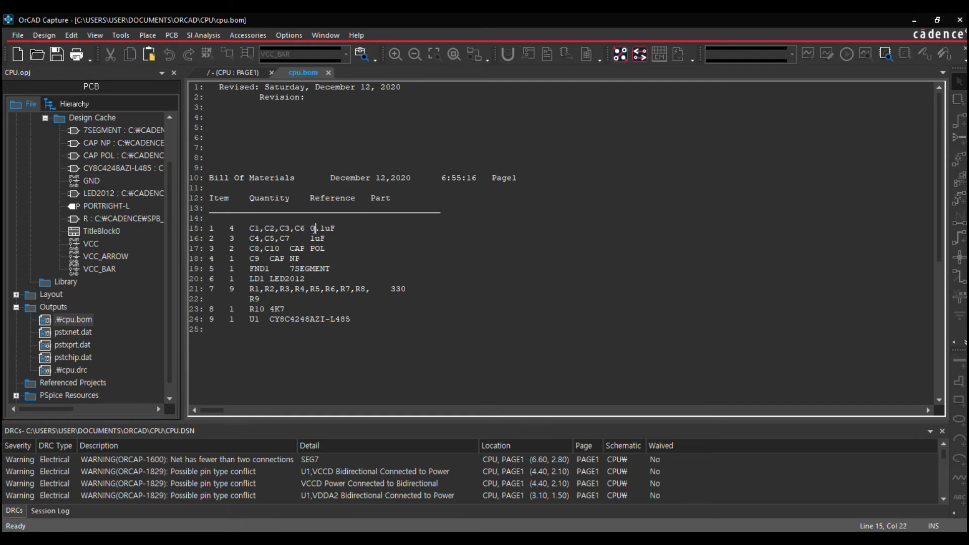
pyautogui.doubleClick(327, 228)
pyautogui.click(319, 229)
# Check the CPU folder in File Explorer for the CPU.BOM file, and start Excel 2016 with a blank workbook
pyautogui.hotkey('alt', 'Tab')
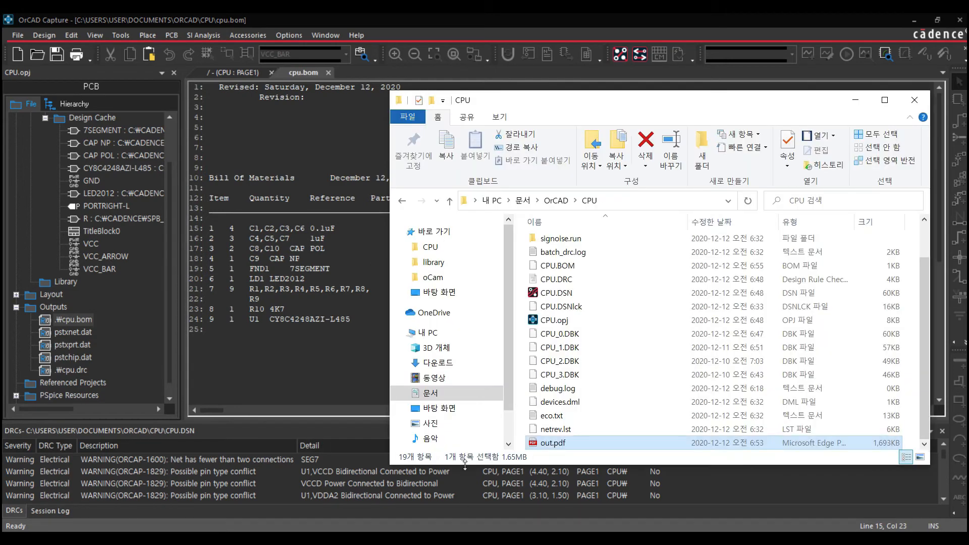
pyautogui.scroll(2, 578, 354)
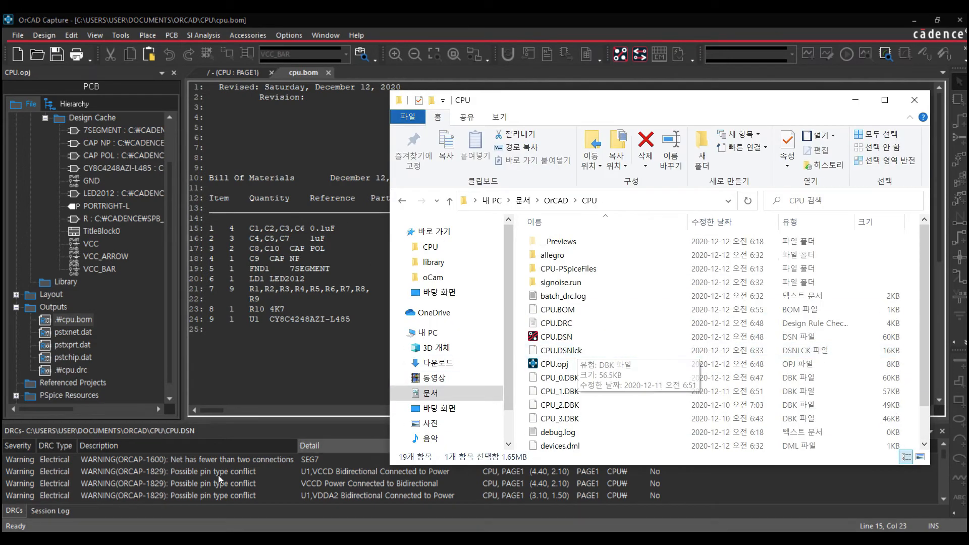
pyautogui.press('super')
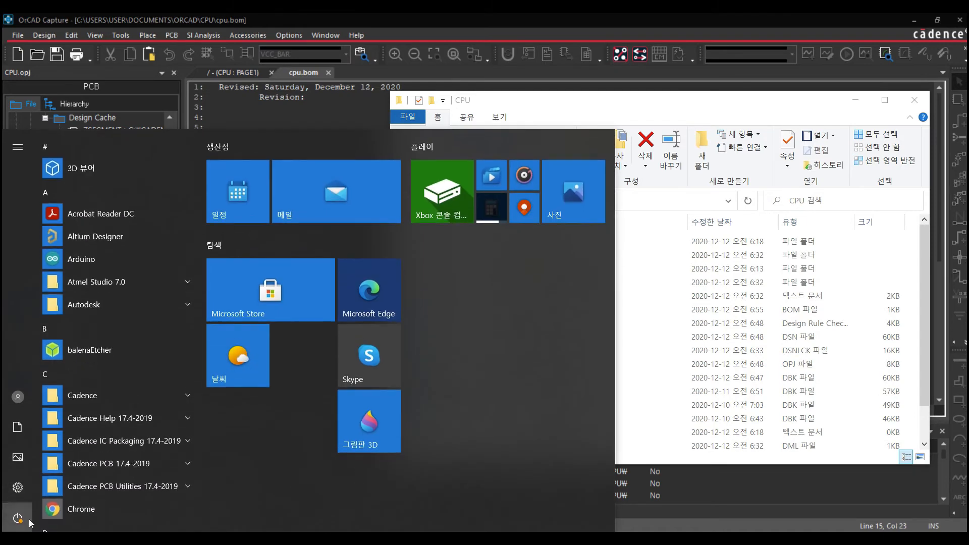
pyautogui.scroll(-5, 113, 365)
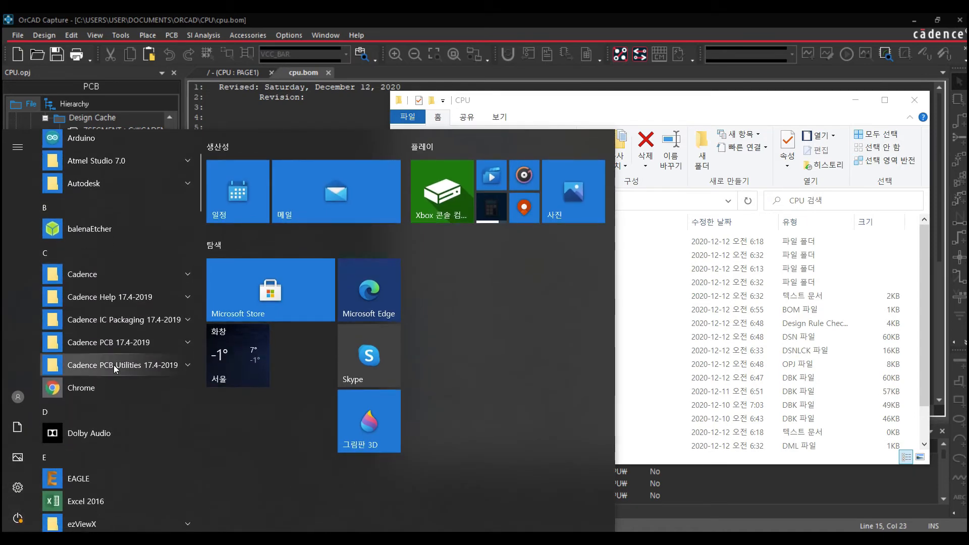
pyautogui.click(93, 381)
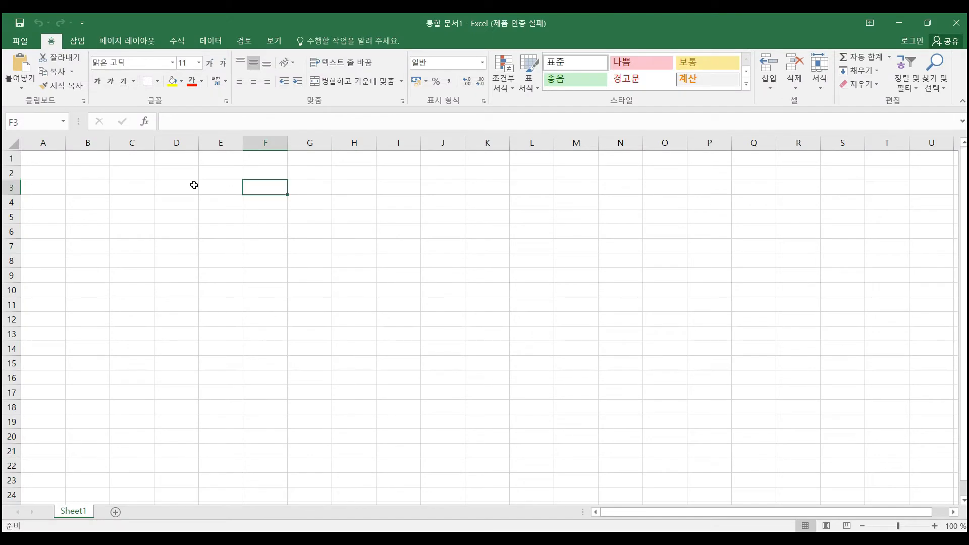
# Browse for a file to open in Excel and go to the OrCAD CPU folder using the path copied from File Explorer
pyautogui.click(20, 41)
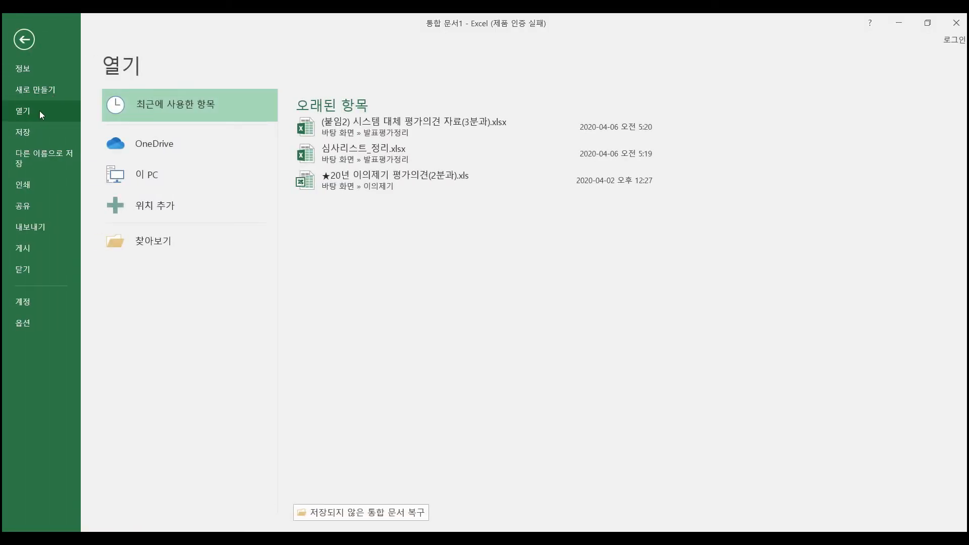
pyautogui.click(173, 240)
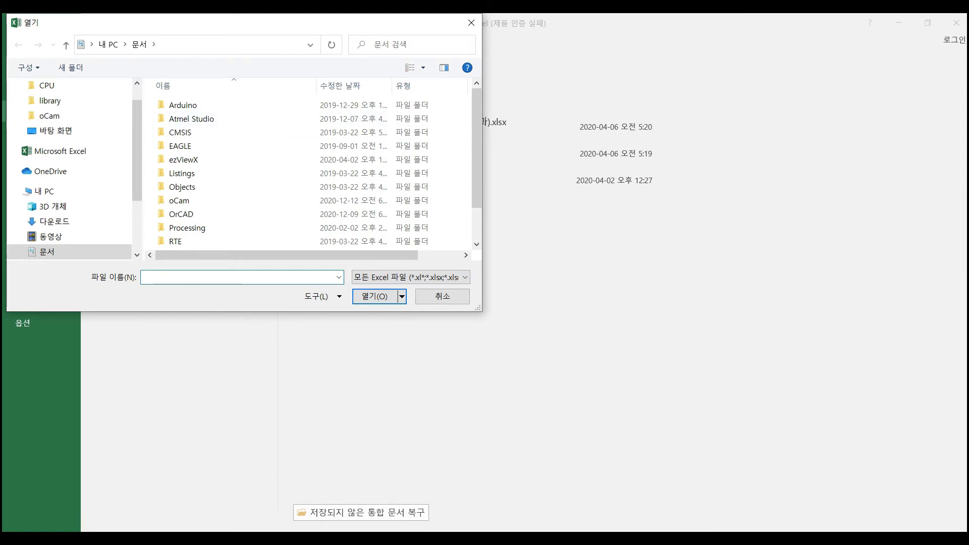
pyautogui.click(404, 538)
pyautogui.click(617, 202)
pyautogui.hotkey('ctrl', 'c')
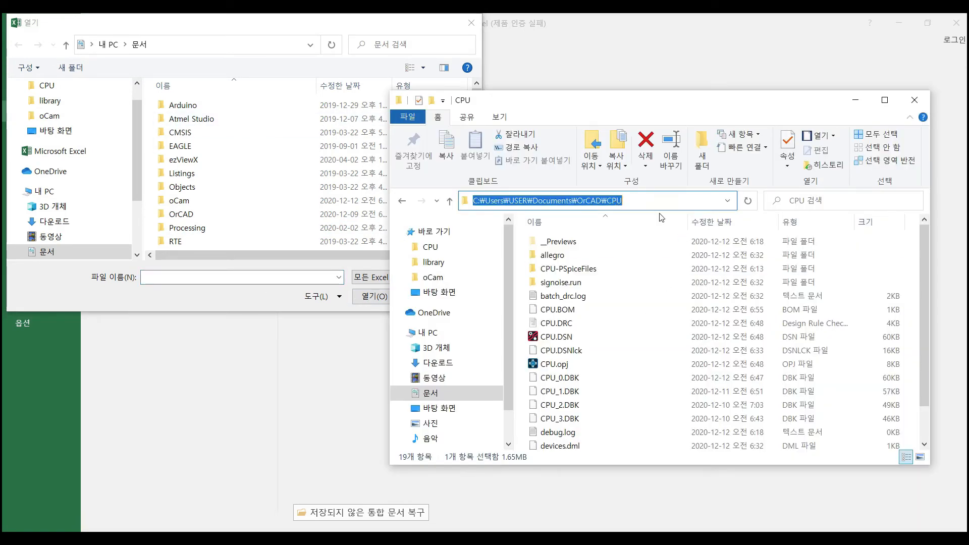
pyautogui.click(178, 44)
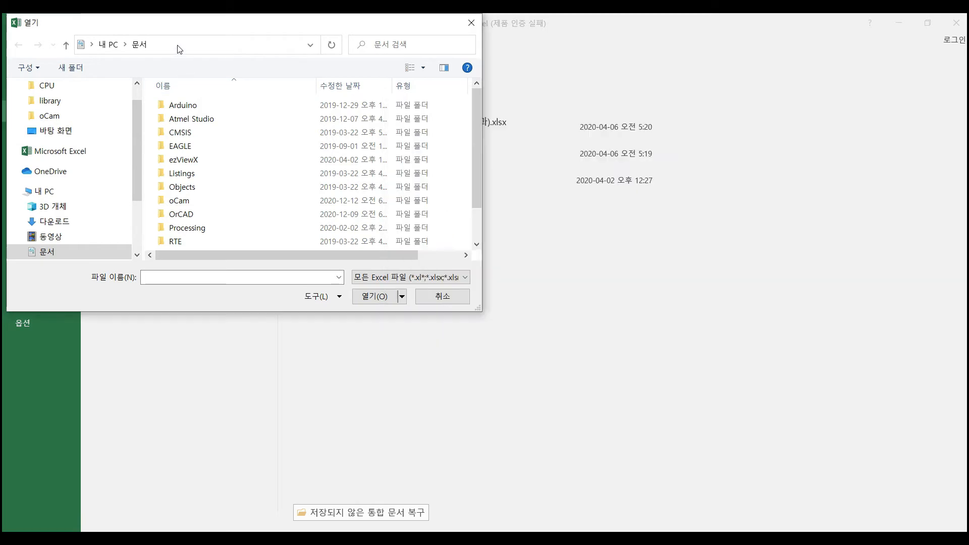
pyautogui.click(218, 277)
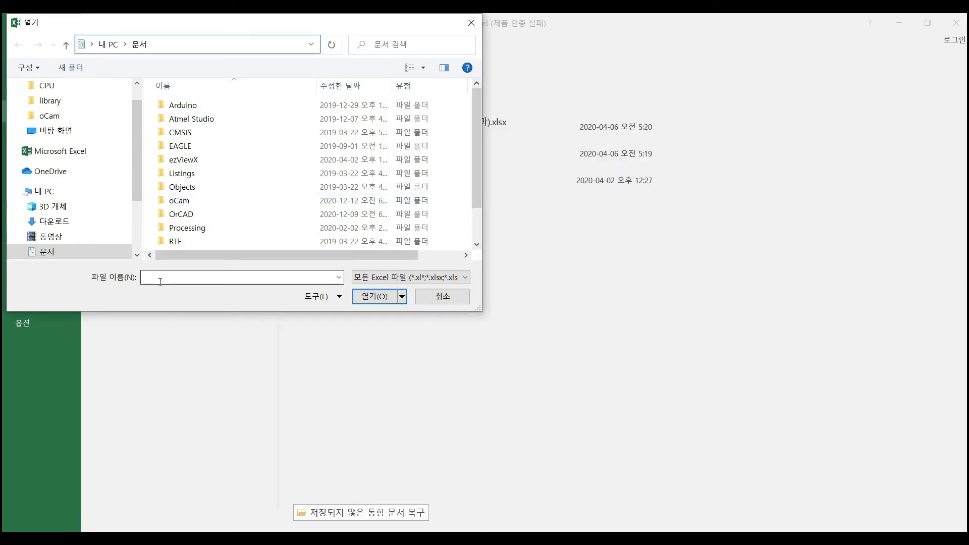
pyautogui.hotkey('ctrl', 'v')
pyautogui.press('Return')
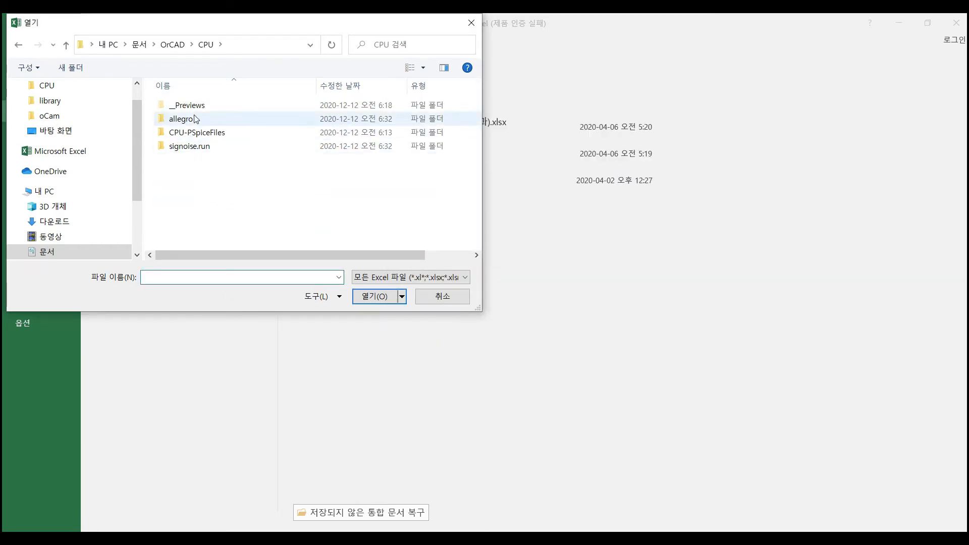
# Show all file types in the CPU folder and open CPU.BOM in Excel
pyautogui.click(375, 281)
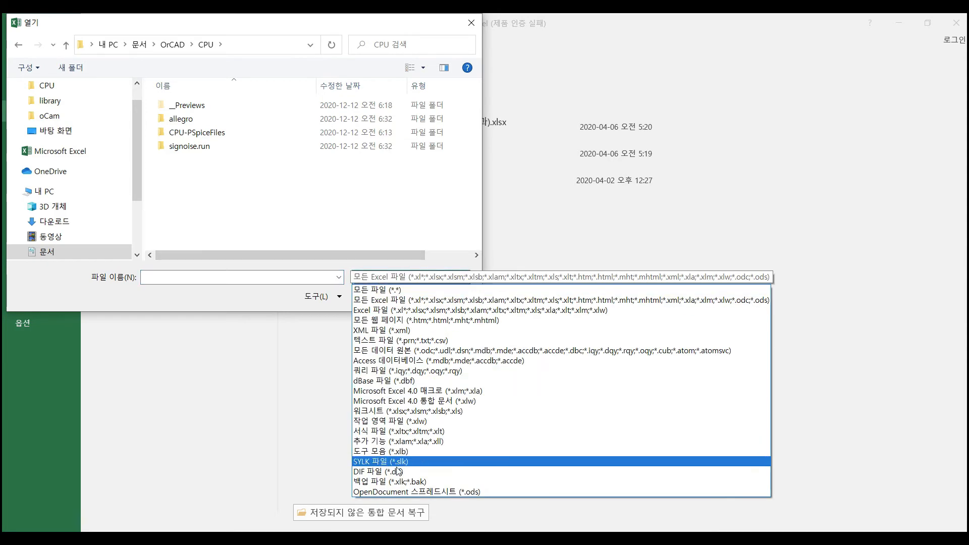
pyautogui.click(399, 290)
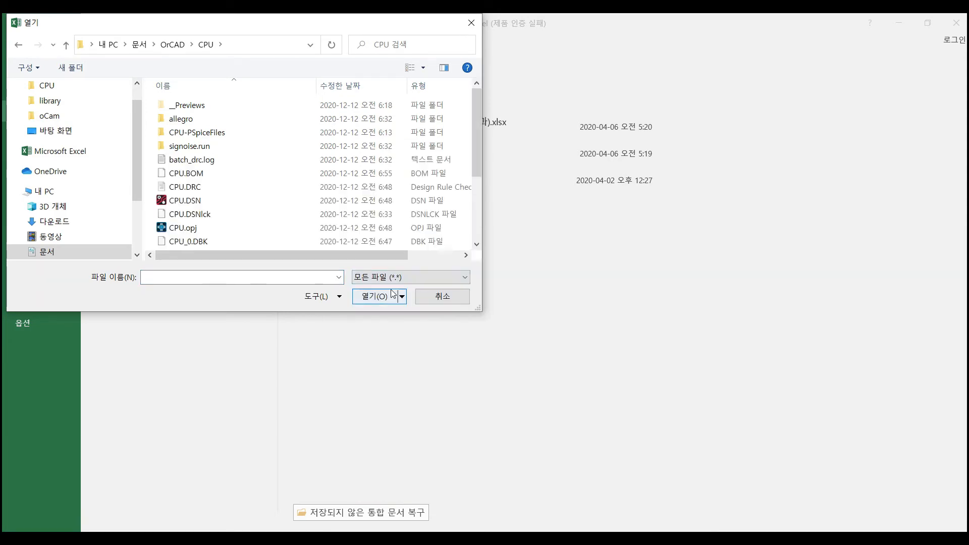
pyautogui.click(190, 175)
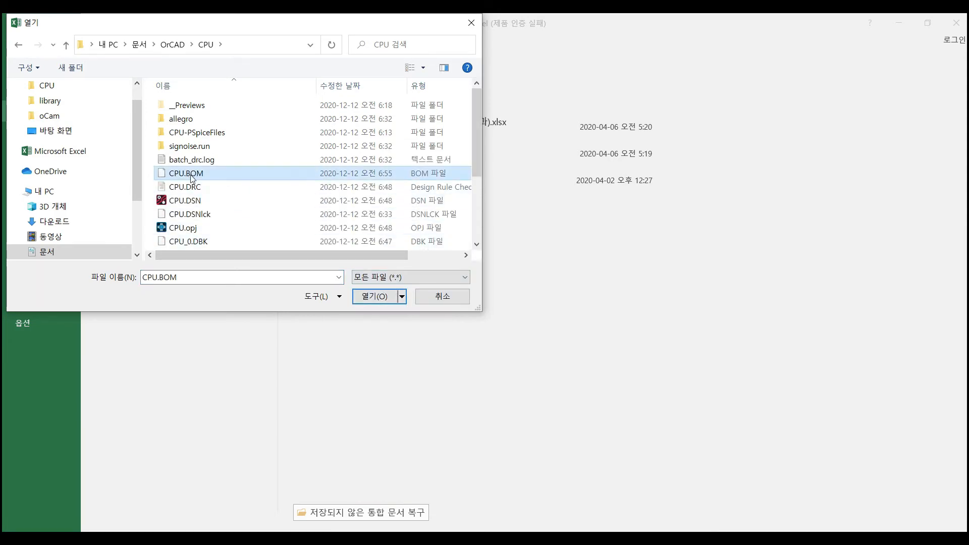
pyautogui.click(375, 297)
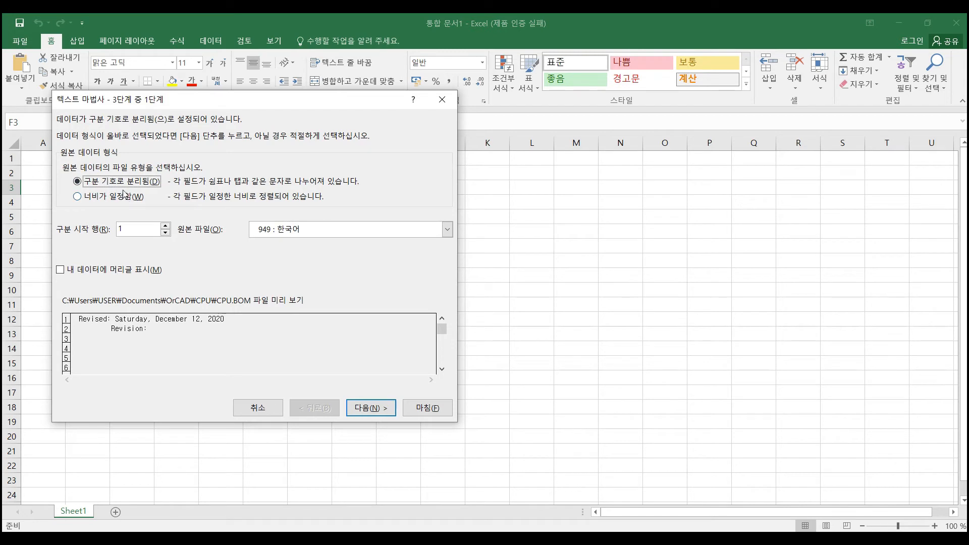
# Import CPU.BOM as delimited text with Tab as the delimiter and General as the column data format
pyautogui.click(370, 408)
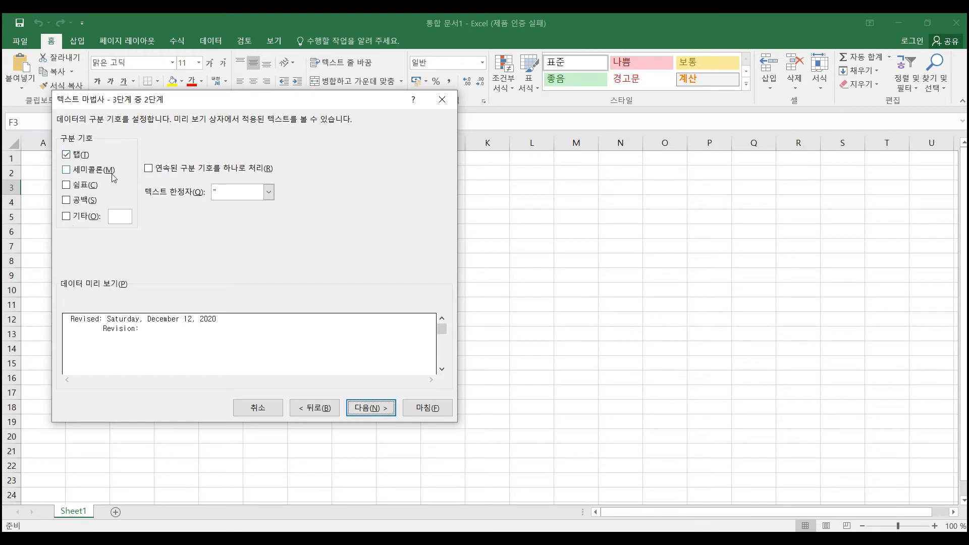
pyautogui.click(381, 411)
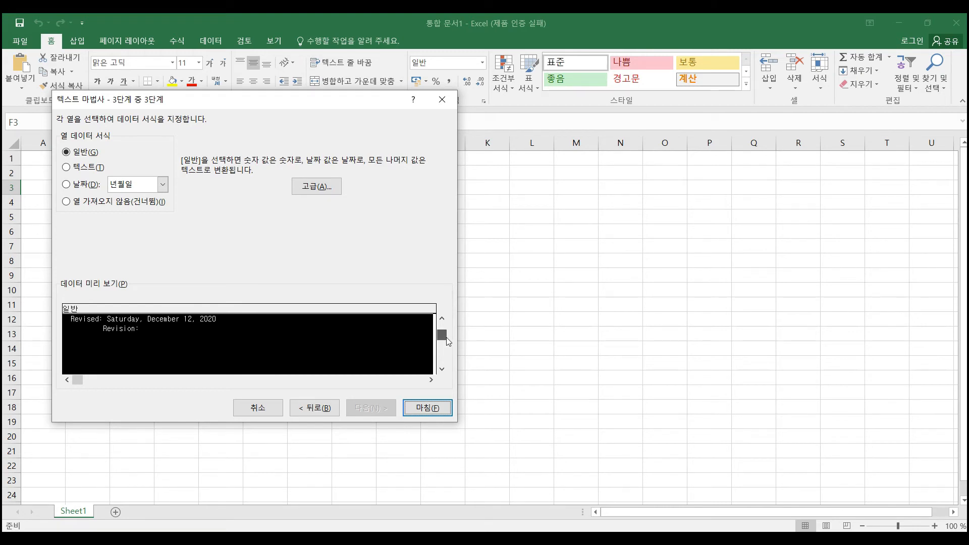
pyautogui.click(443, 358)
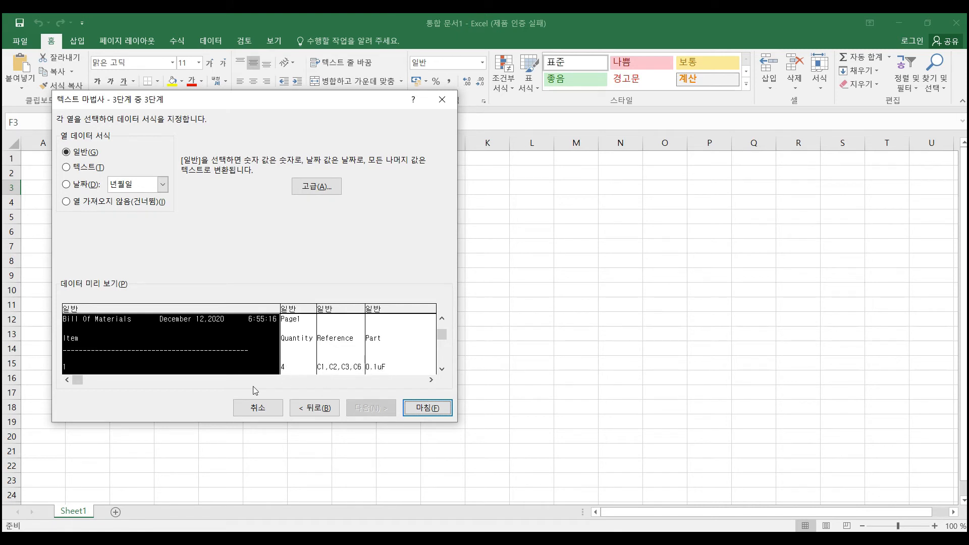
pyautogui.click(425, 407)
# Examine the imported bill of materials rows and the quantity, reference and part cells of the first item
pyautogui.scroll(-2, 187, 331)
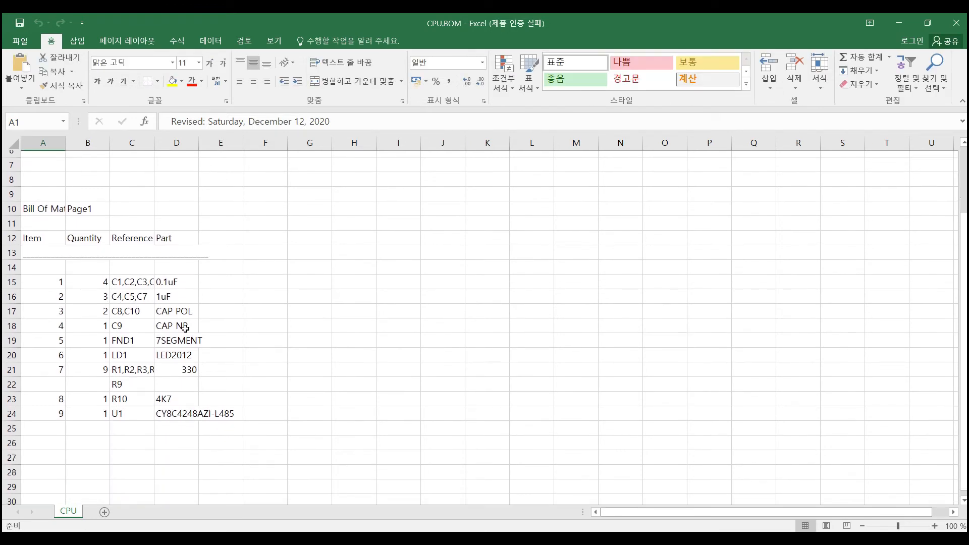
pyautogui.click(83, 263)
pyautogui.click(132, 276)
pyautogui.click(167, 272)
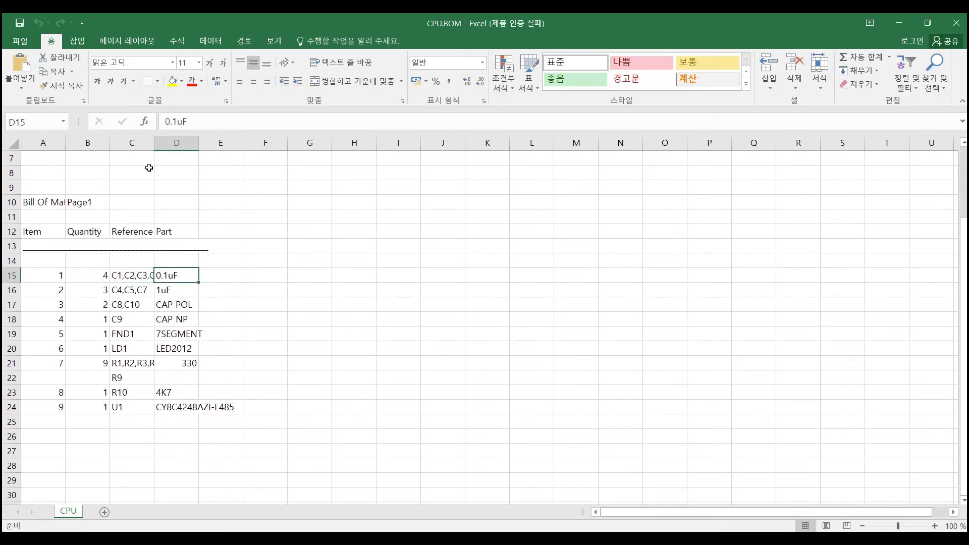
# Fit the Reference column's width to its contents in Excel, and switch to OrCAD Capture to close the cpu.bom report
pyautogui.doubleClick(154, 143)
pyautogui.click(174, 362)
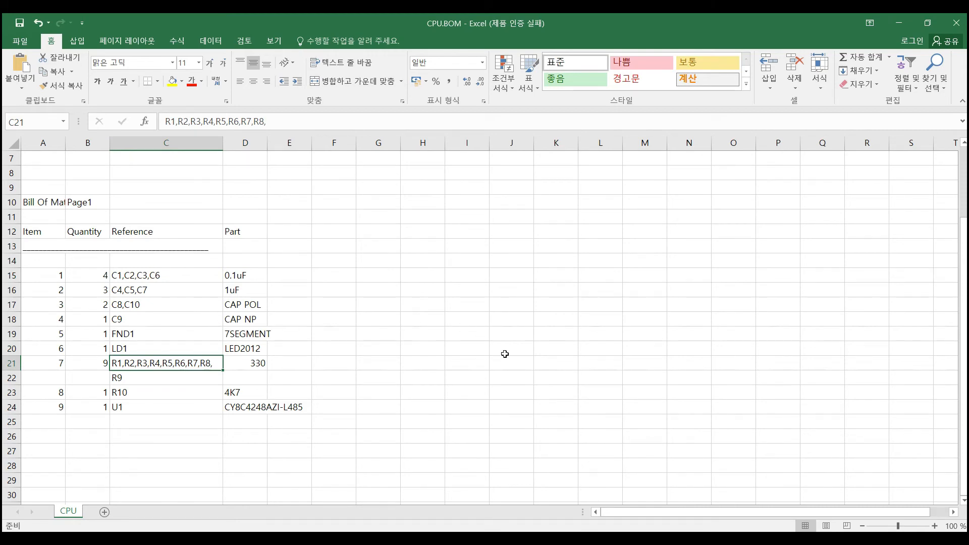
pyautogui.click(623, 538)
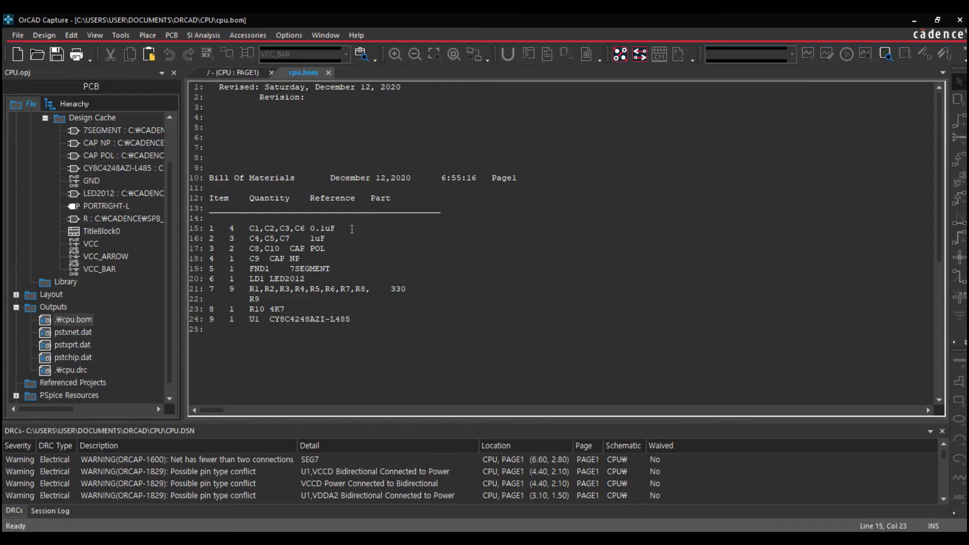
pyautogui.click(329, 72)
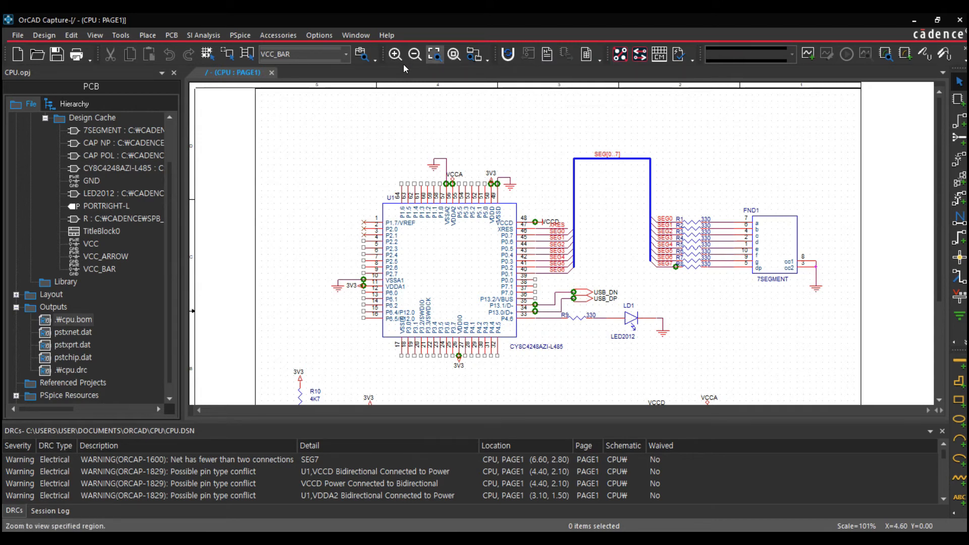
# Create the PCB Editor netlist for the CPU design with allegro as the netlist files folder
pyautogui.click(146, 35)
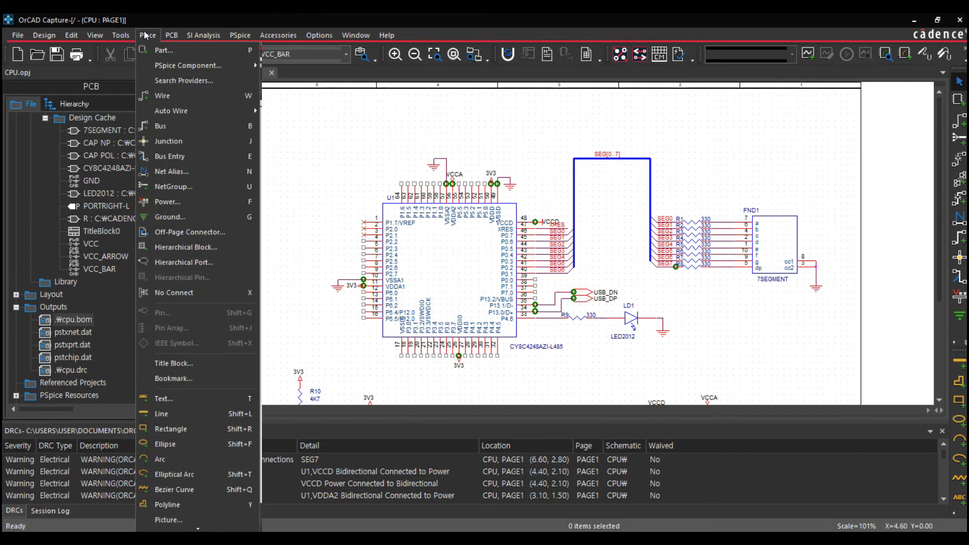
pyautogui.click(146, 36)
pyautogui.click(120, 37)
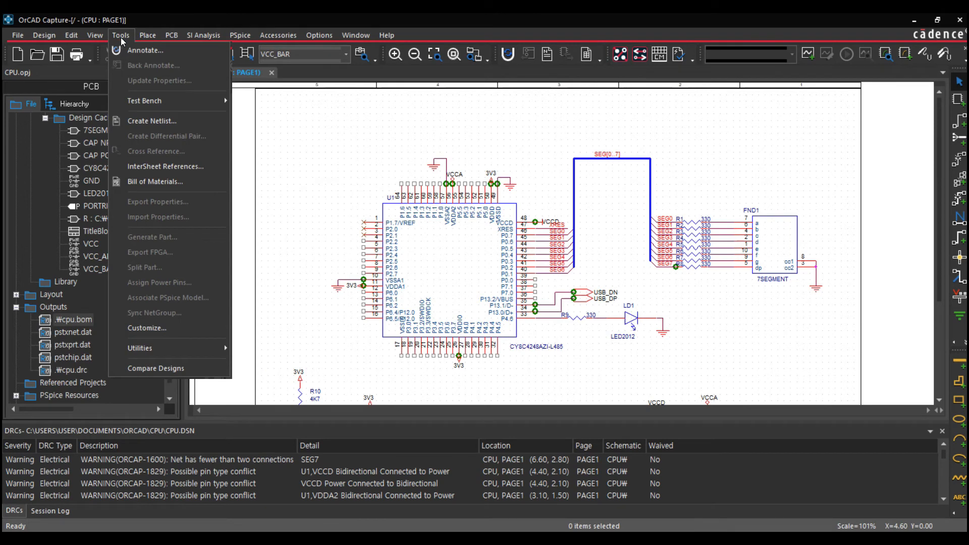
pyautogui.click(168, 123)
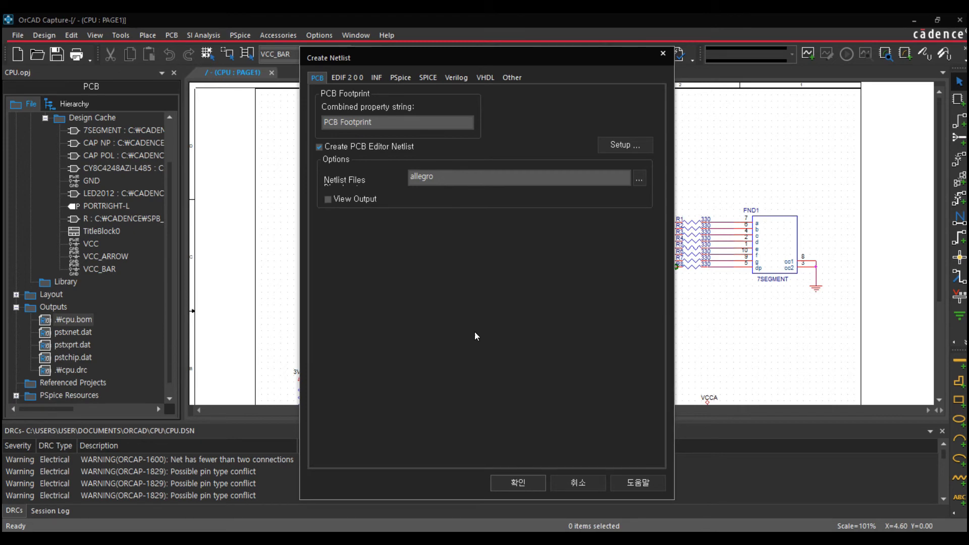
pyautogui.click(514, 480)
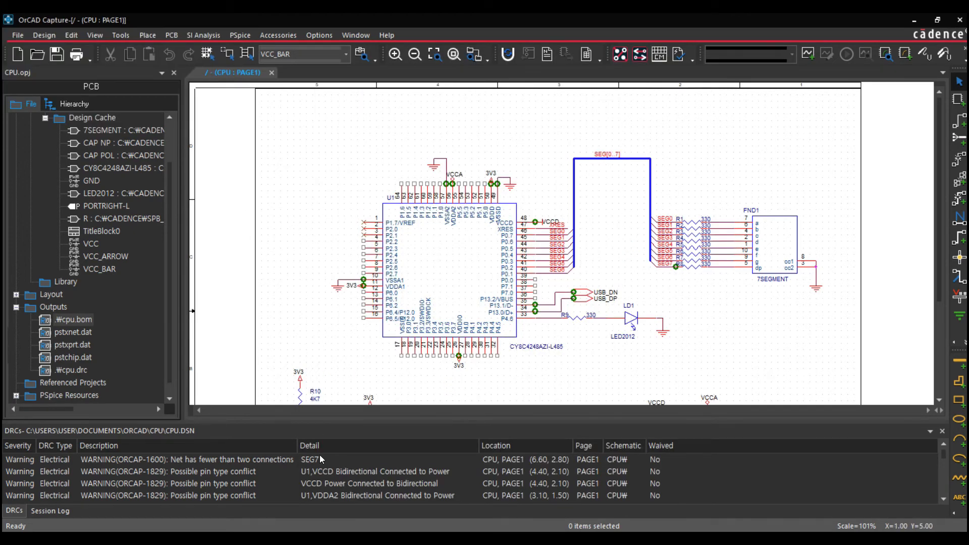
# Review the netlist session log and the pstxnet.dat, pstxprt.dat and pstchip.dat entries, and collapse the Outputs folder
pyautogui.click(66, 510)
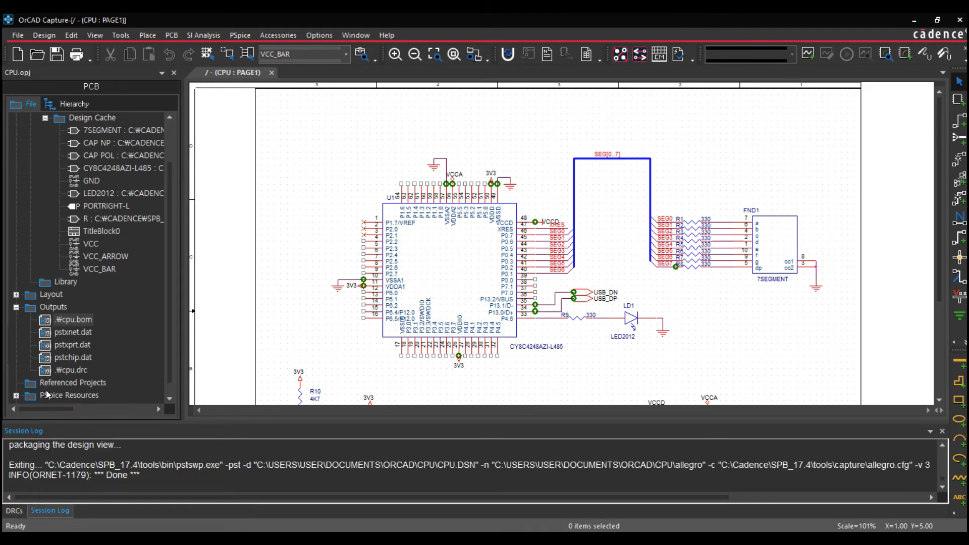
pyautogui.click(65, 334)
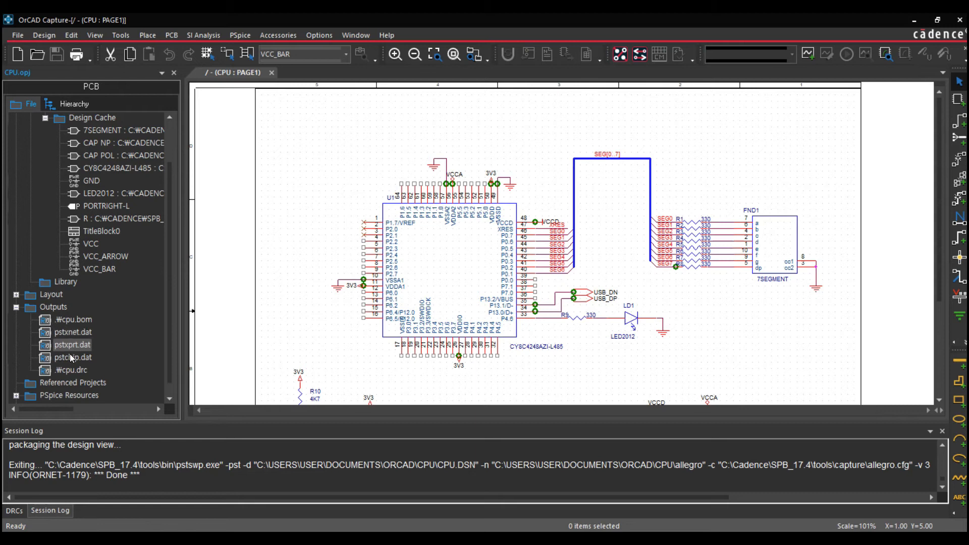
pyautogui.click(70, 358)
pyautogui.click(16, 307)
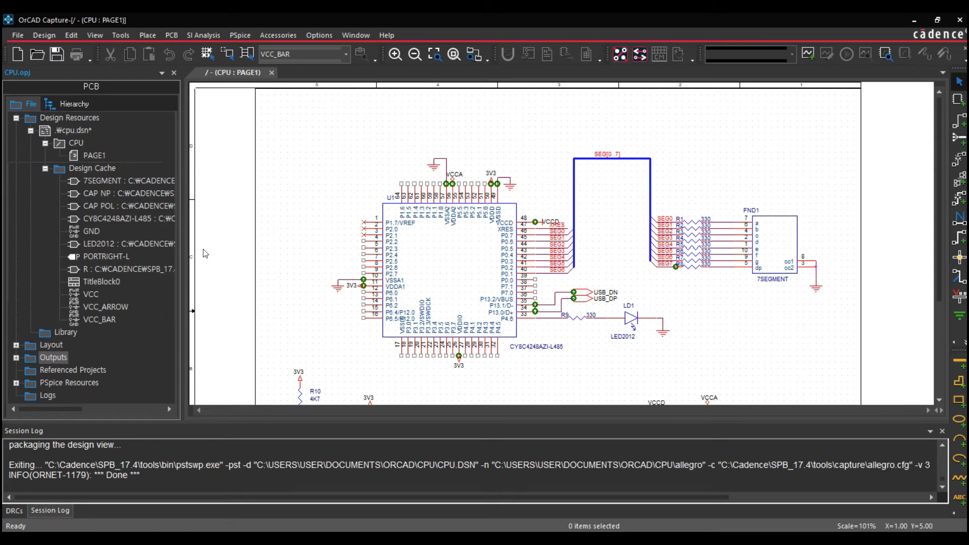
pyautogui.click(309, 157)
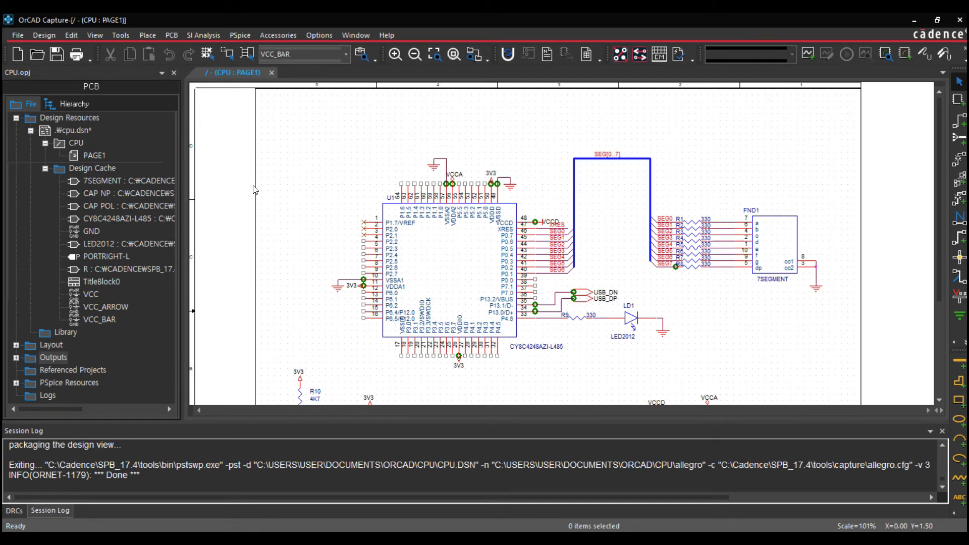
# Create a new PCB layout in the allegro folder with board .\allegro\cpu.brd, replacing the existing board file
pyautogui.click(172, 36)
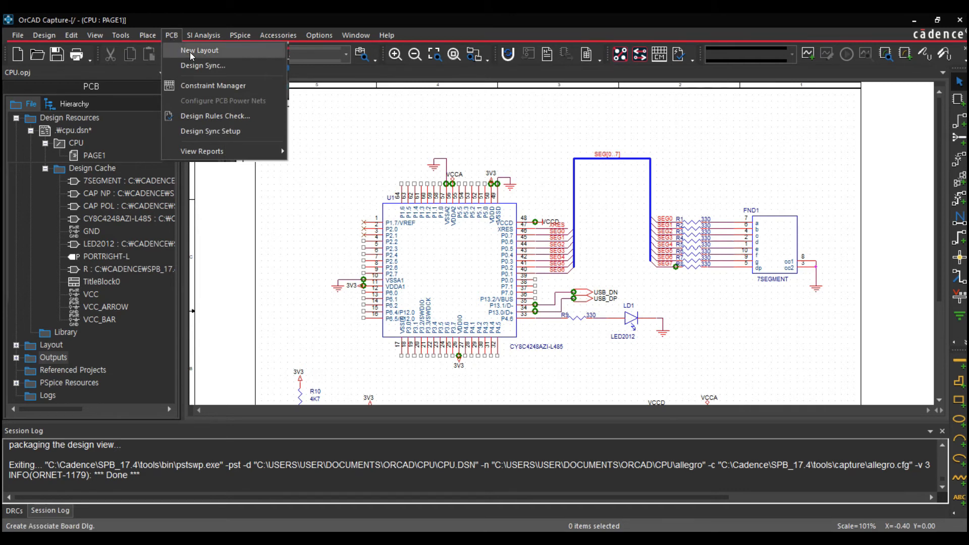
pyautogui.click(191, 50)
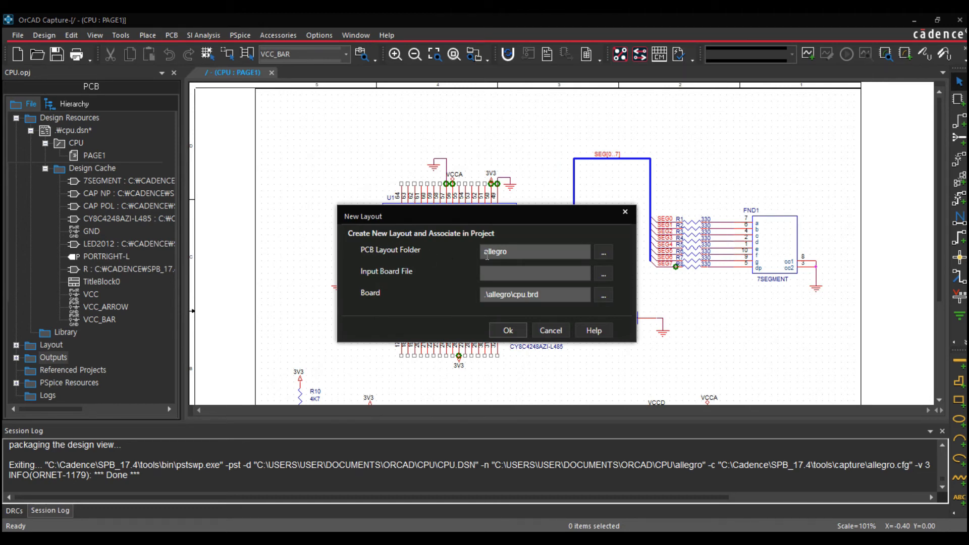
pyautogui.click(402, 532)
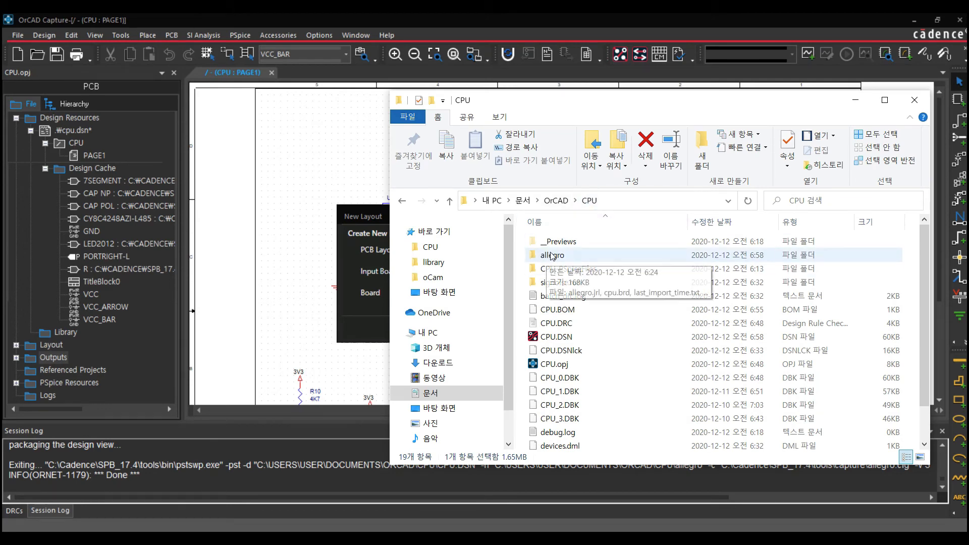
pyautogui.click(360, 263)
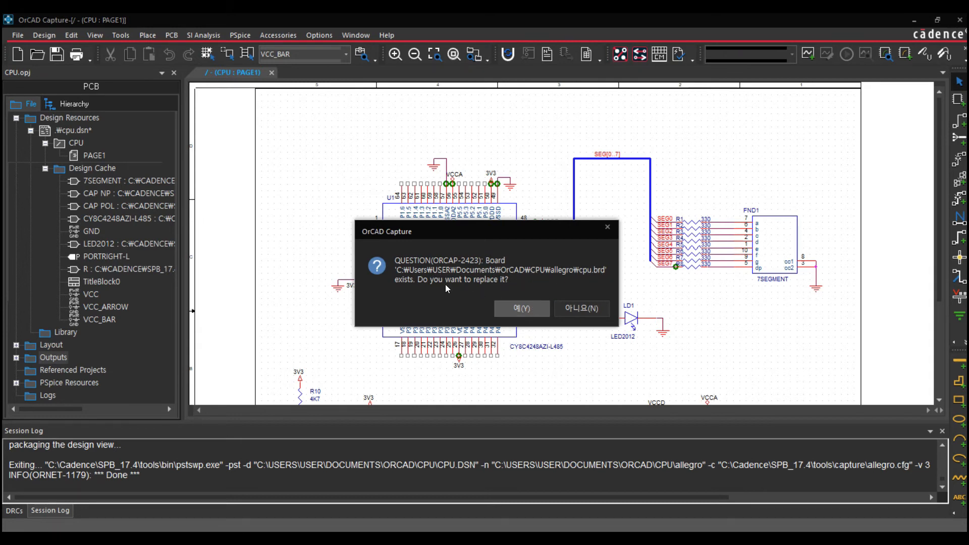
pyautogui.click(521, 311)
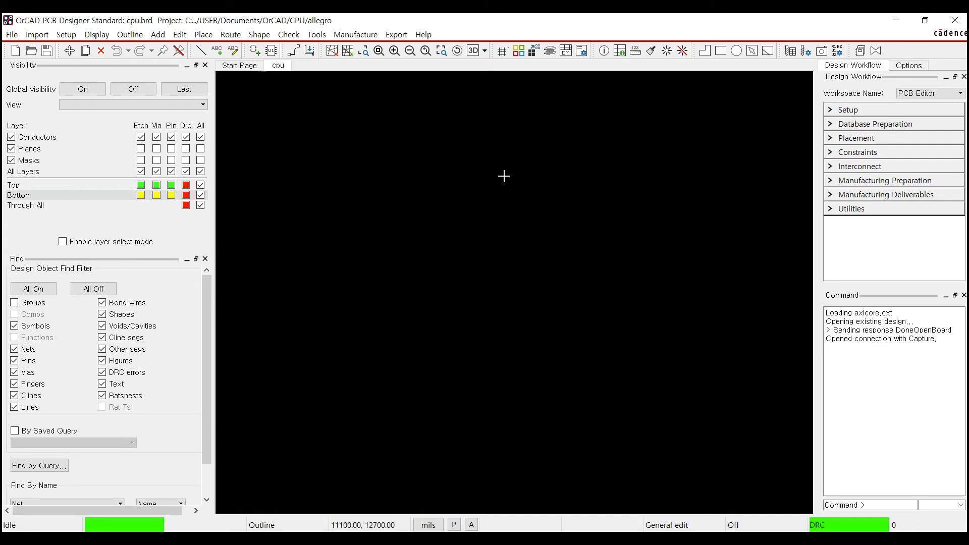
# Check the version information of OrCAD PCB Designer and close it
pyautogui.click(424, 35)
pyautogui.click(440, 112)
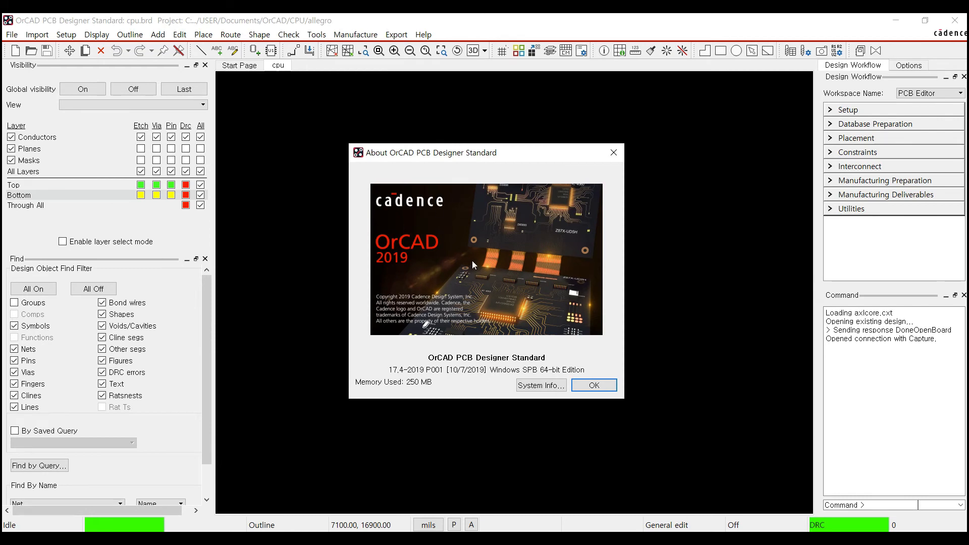
pyautogui.click(614, 153)
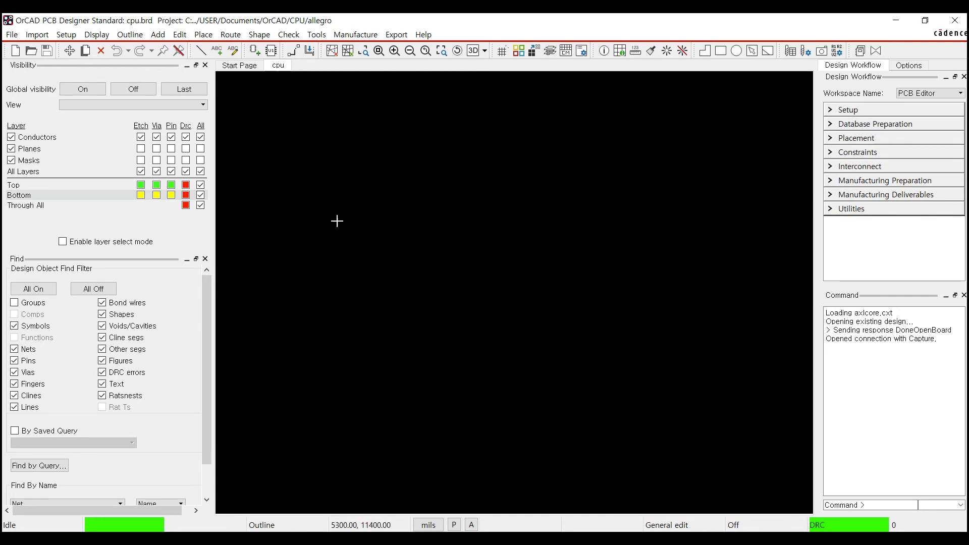
# Examine the manual placement component list and preview the footprints of FND1 and U1 without placing them
pyautogui.click(203, 35)
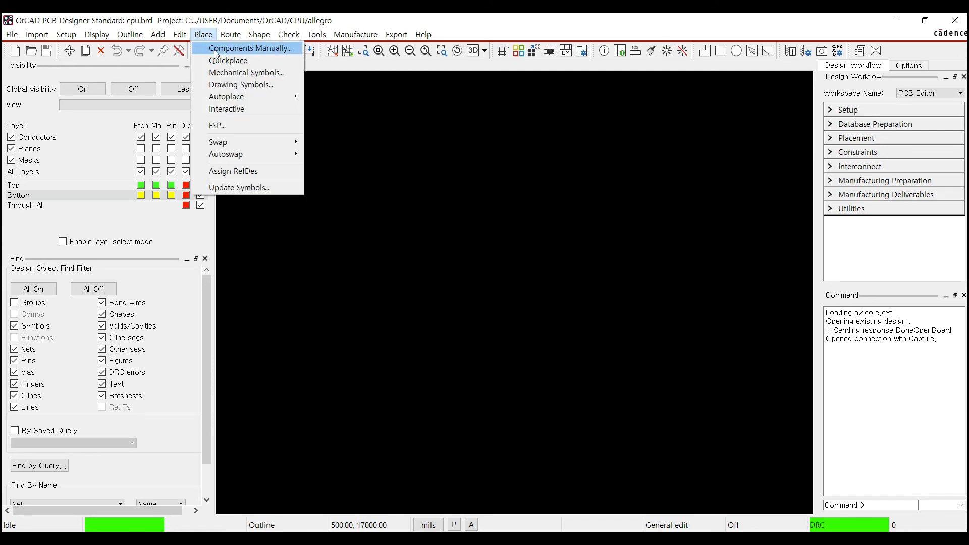
pyautogui.click(216, 51)
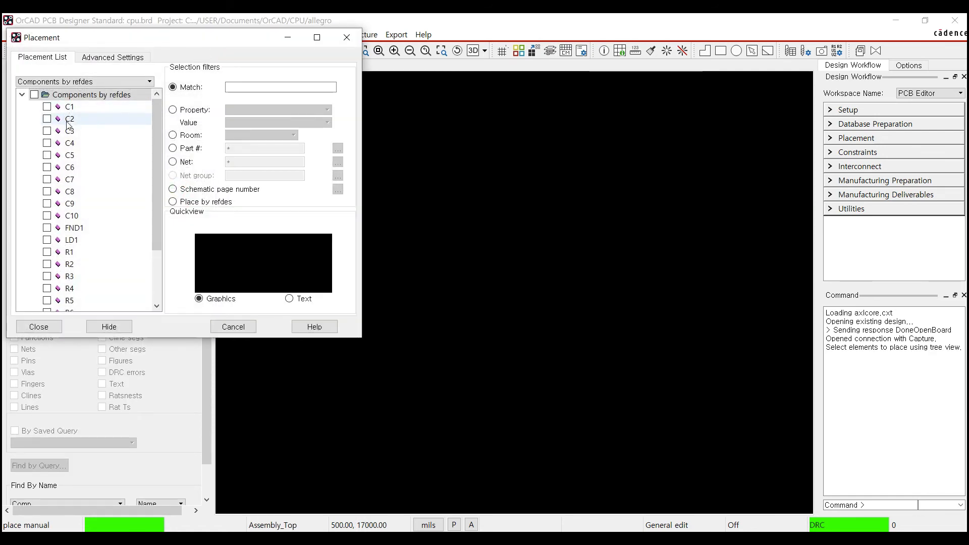
pyautogui.moveTo(154, 177); pyautogui.dragTo(156, 293)
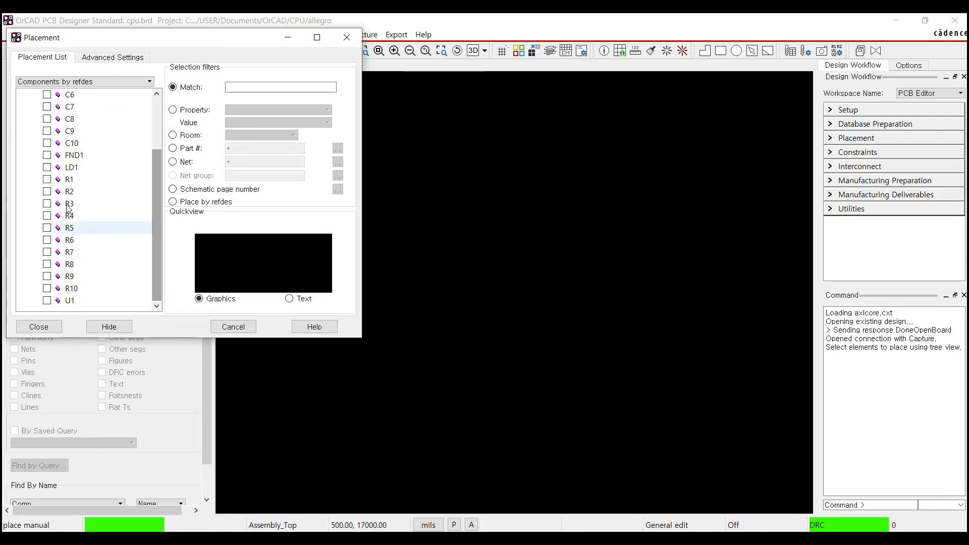
pyautogui.click(47, 155)
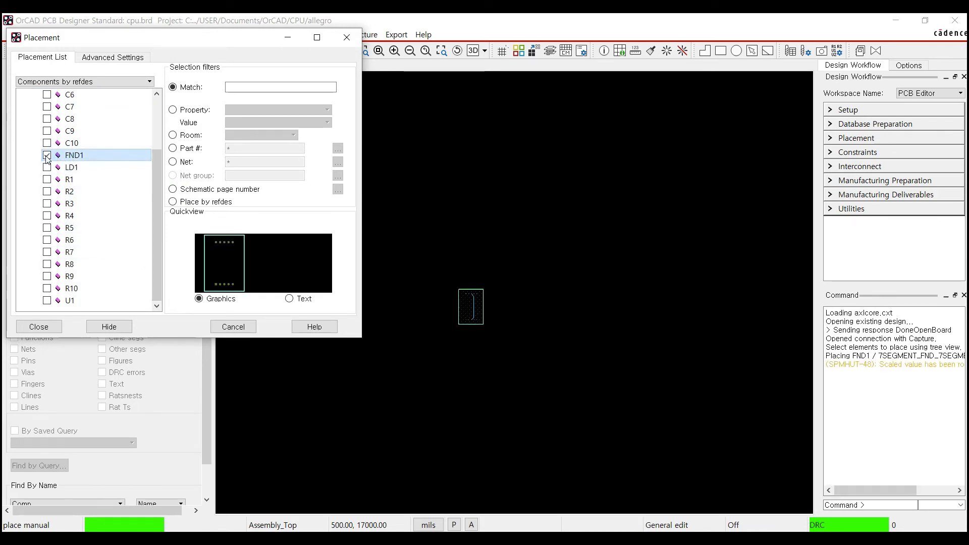
pyautogui.click(47, 155)
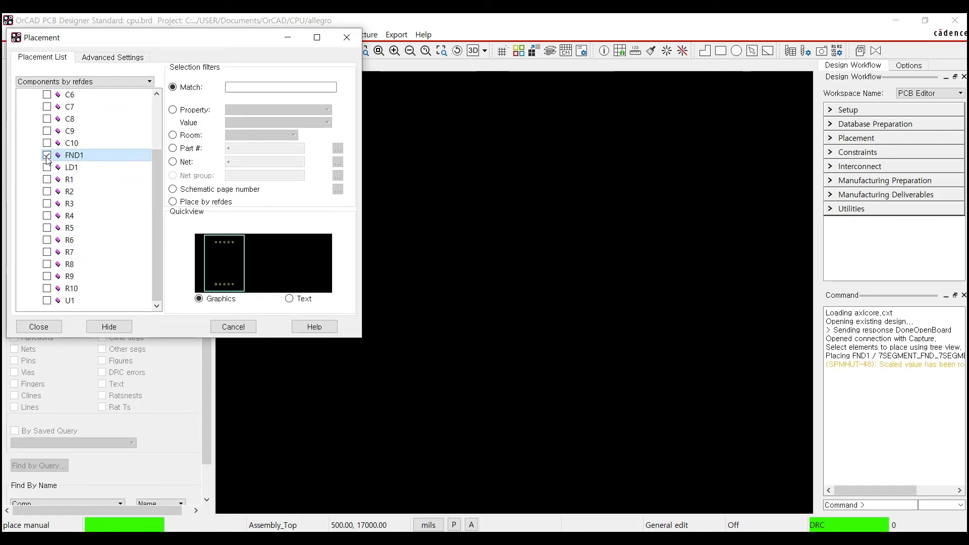
pyautogui.click(47, 301)
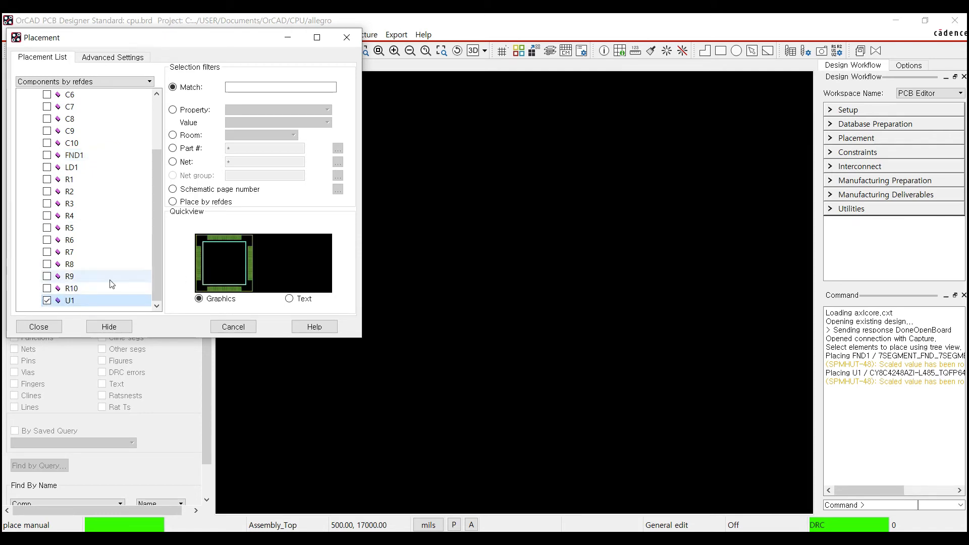
pyautogui.click(50, 300)
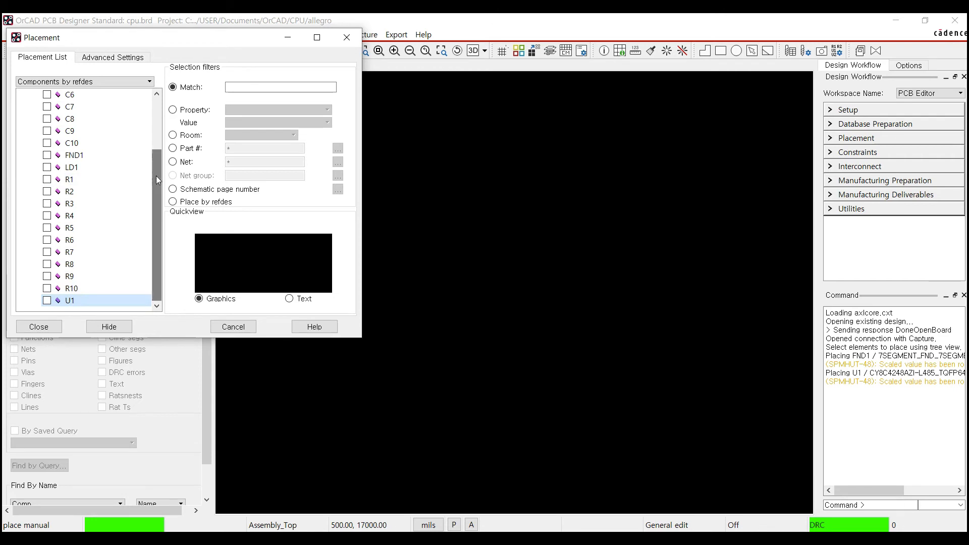
pyautogui.moveTo(156, 176)
pyautogui.mouseDown()
pyautogui.moveTo(156, 114)
pyautogui.moveTo(154, 189)
pyautogui.mouseUp()
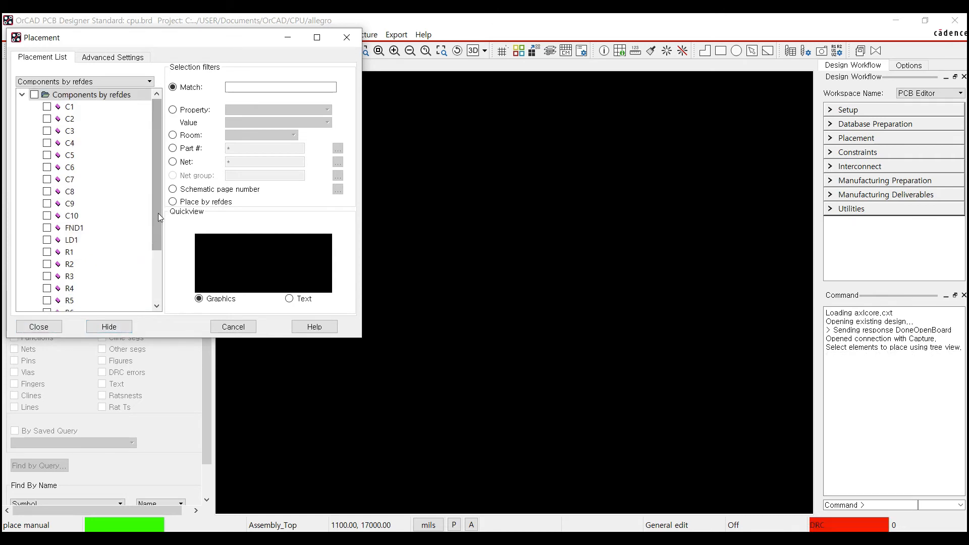
# Place U1 on the board at 8100, 11100 mils
pyautogui.moveTo(159, 213); pyautogui.dragTo(160, 290)
pyautogui.click(46, 300)
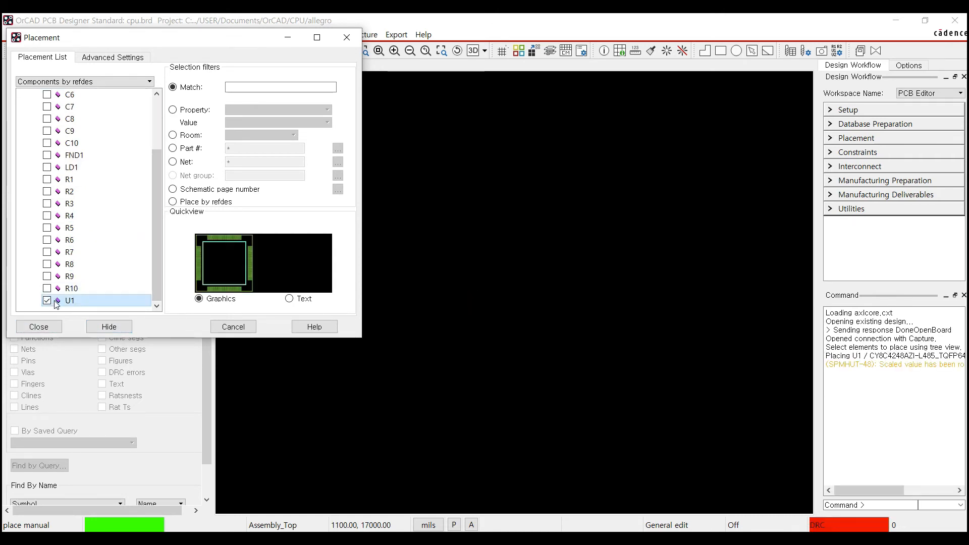
pyautogui.click(427, 225)
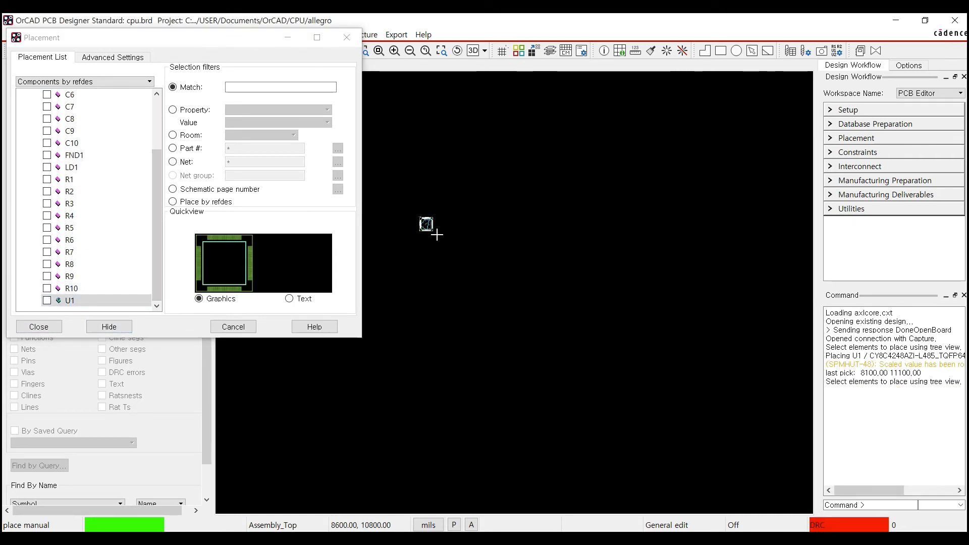
# Try to place FND1 on the right side of U1 at 10000, 11800 mils and leave manual placement
pyautogui.click(47, 156)
pyautogui.click(47, 156)
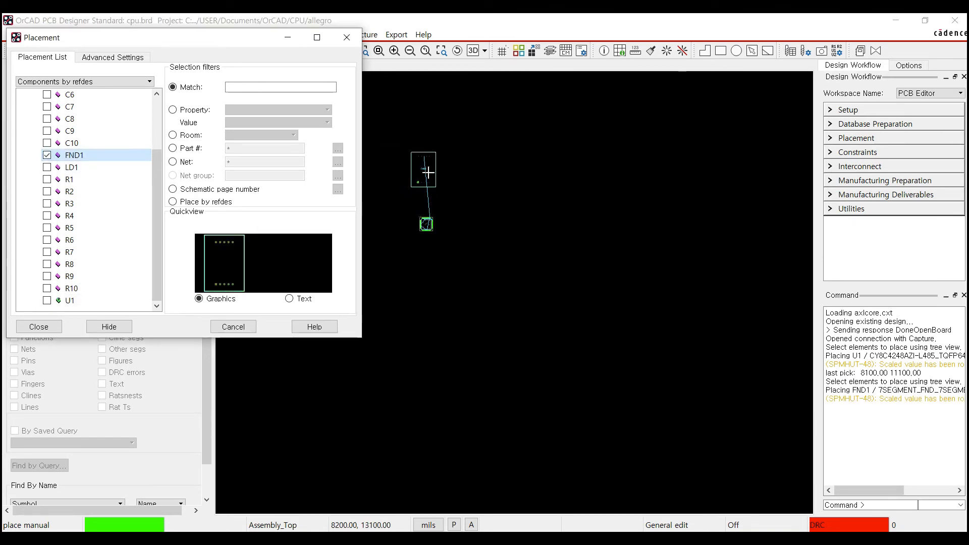
pyautogui.click(474, 208)
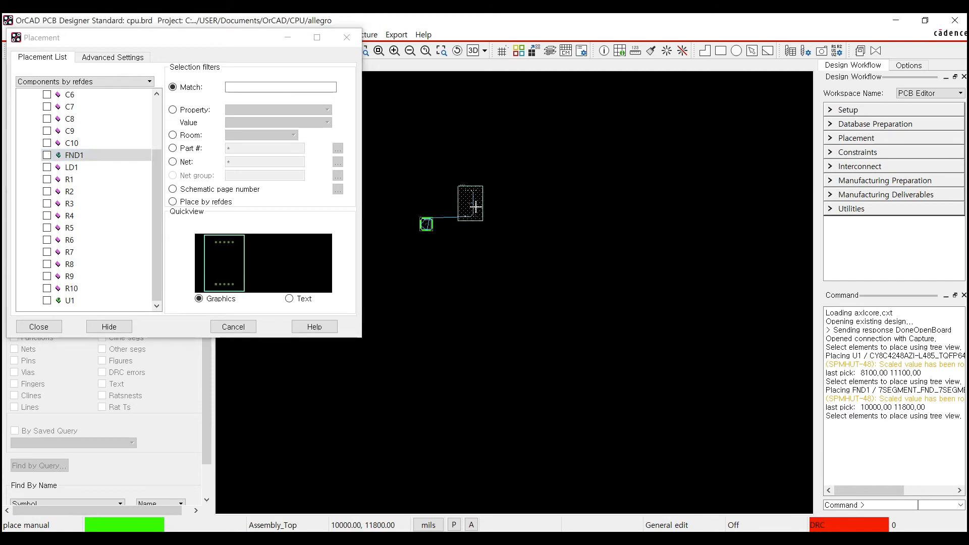
pyautogui.click(347, 39)
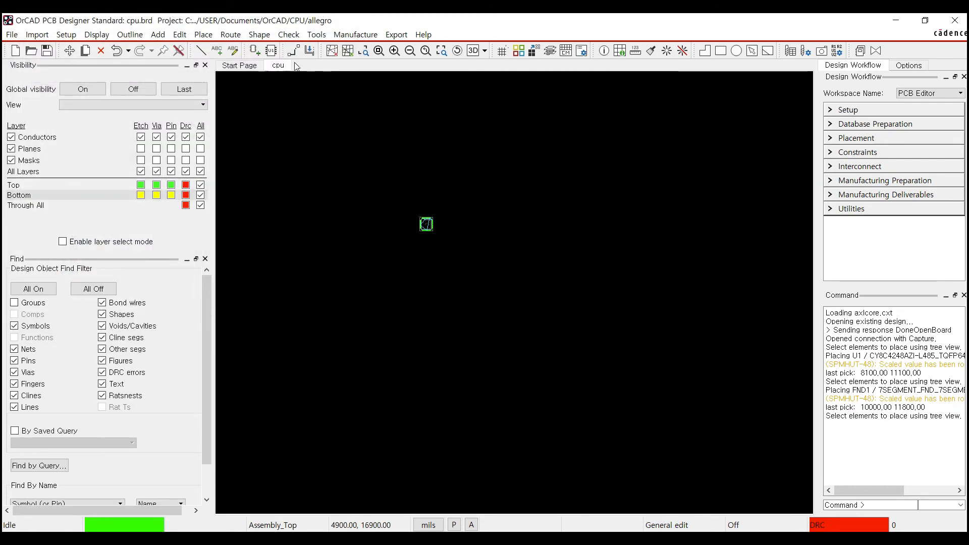
# Restart manual placement and place FND1 on the left side of U1 at 7000, 11200 mils
pyautogui.click(203, 35)
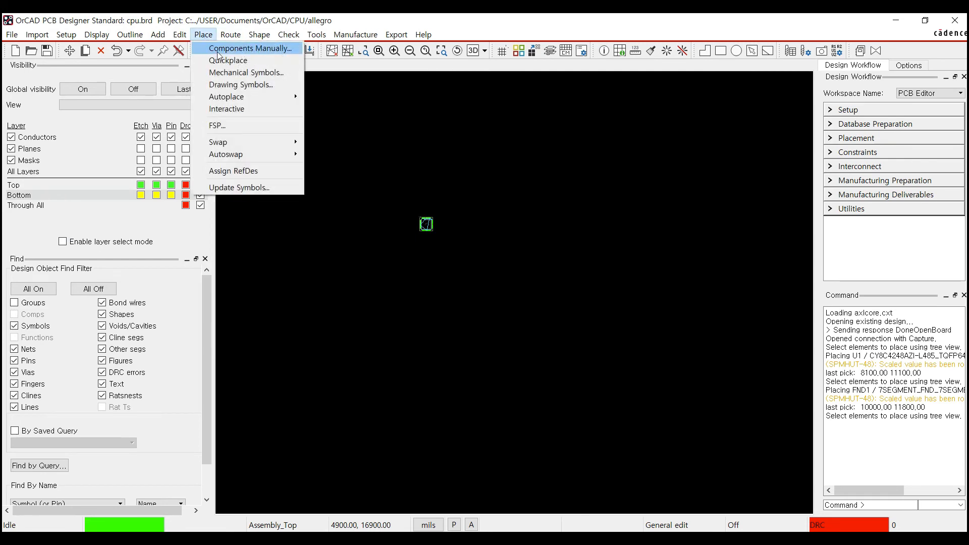
pyautogui.click(218, 48)
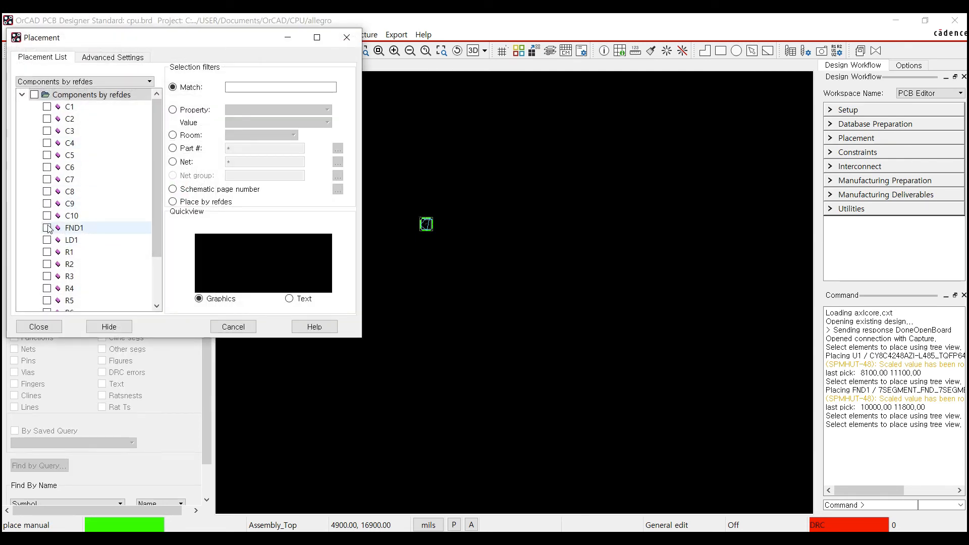
pyautogui.click(96, 230)
pyautogui.click(398, 221)
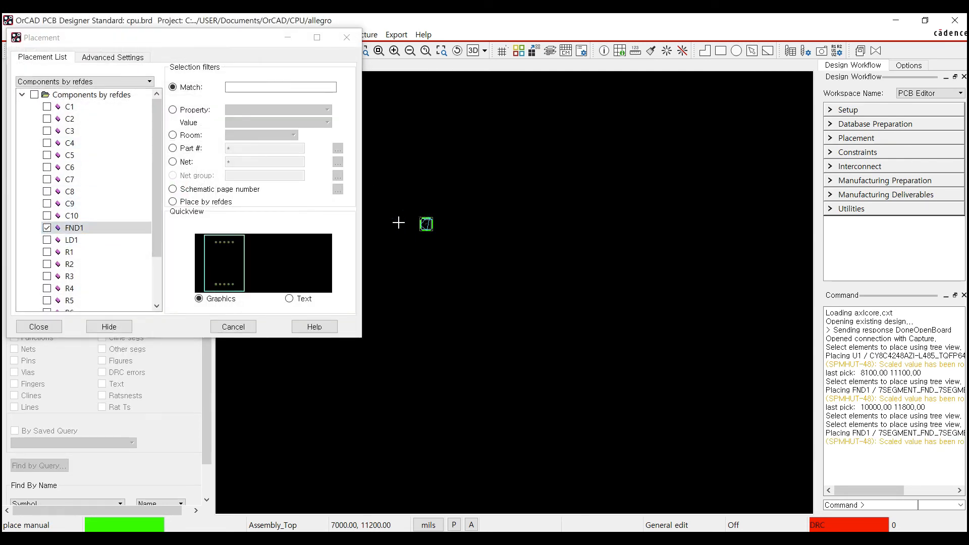
pyautogui.click(408, 255)
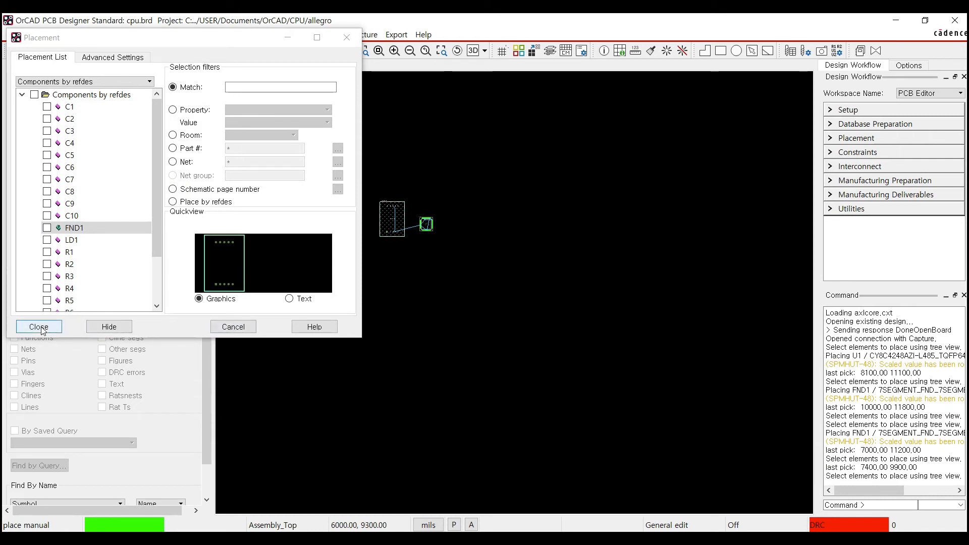
# Finish manual placement and save the board, overwriting the existing cpu.brd
pyautogui.click(395, 279)
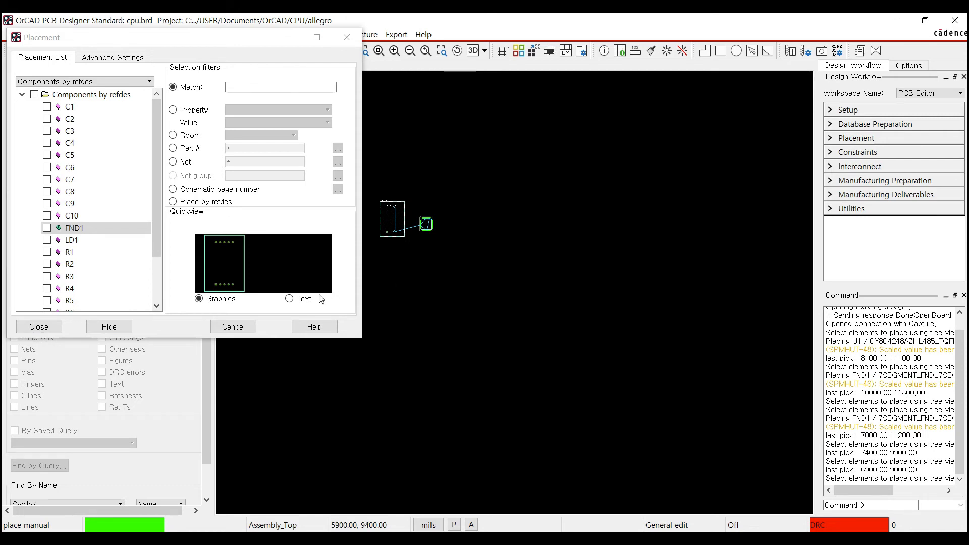
pyautogui.click(39, 327)
pyautogui.click(347, 245)
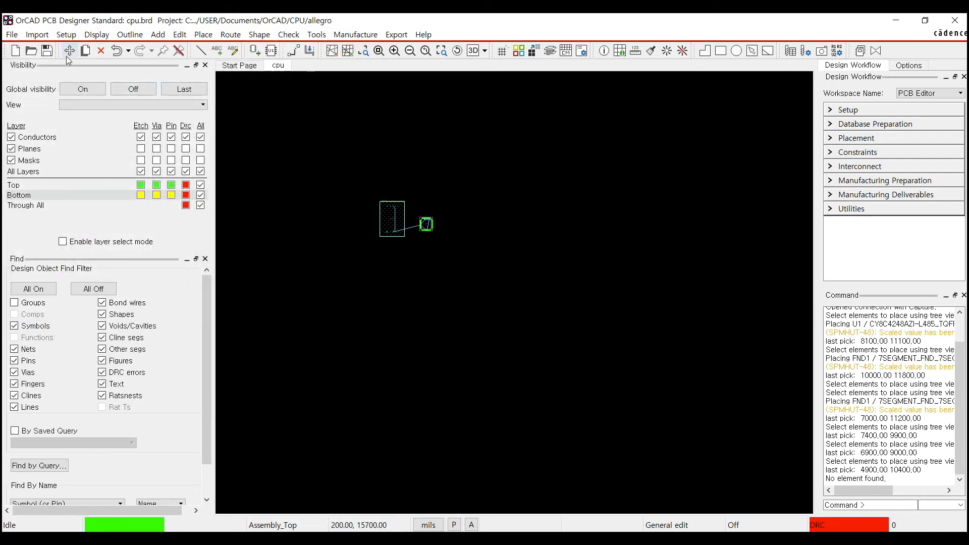
pyautogui.click(48, 52)
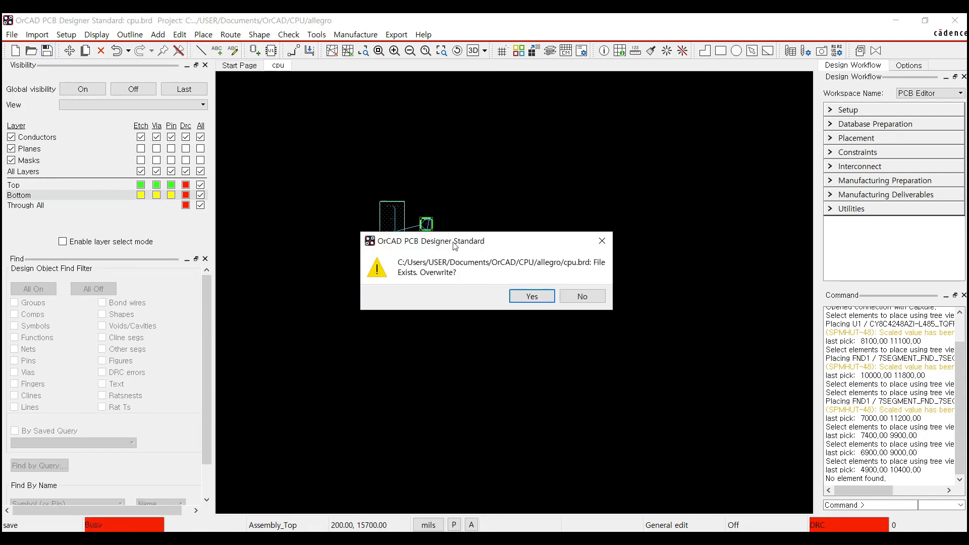
pyautogui.click(530, 295)
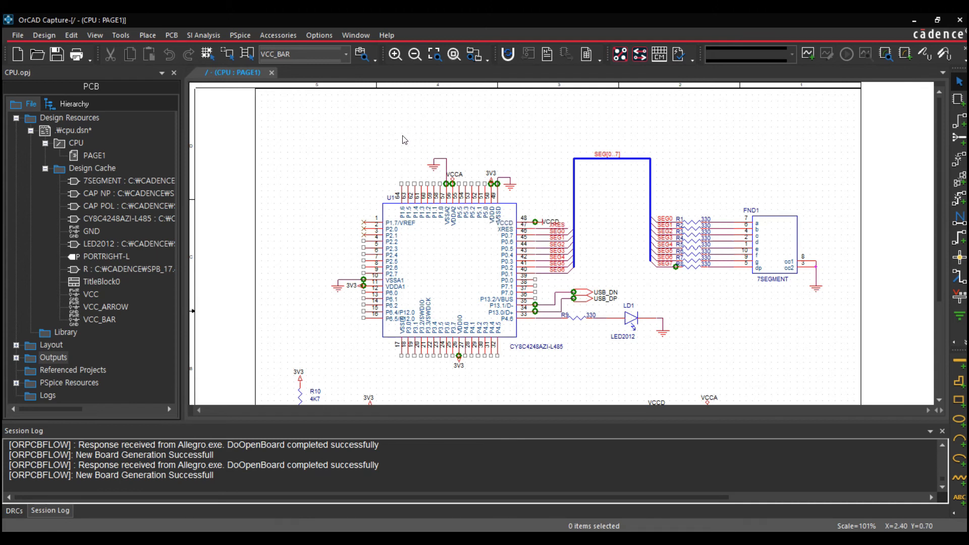
# Check the CPU schematic against the cpu.brd layout with Design Sync in OrCAD Capture, and leave without synchronizing
pyautogui.click(172, 37)
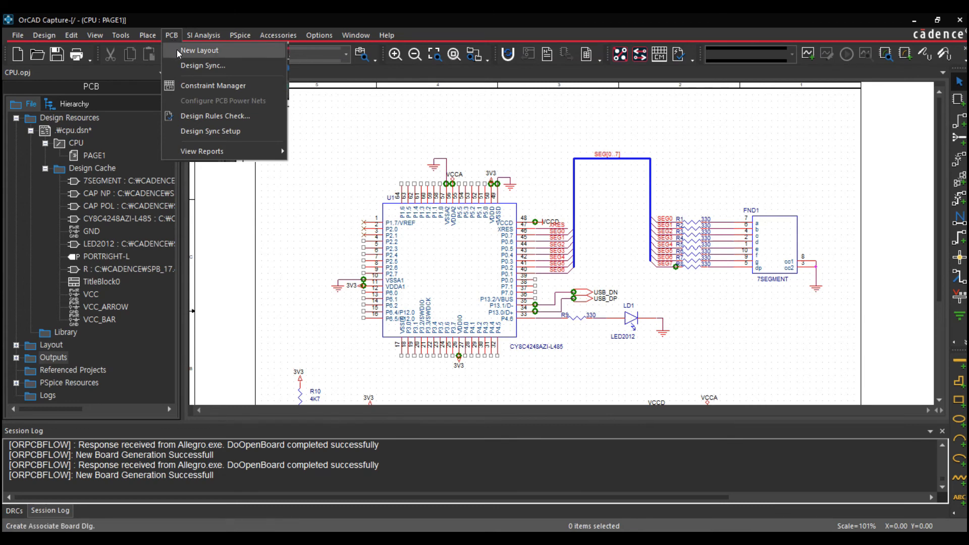
pyautogui.click(186, 75)
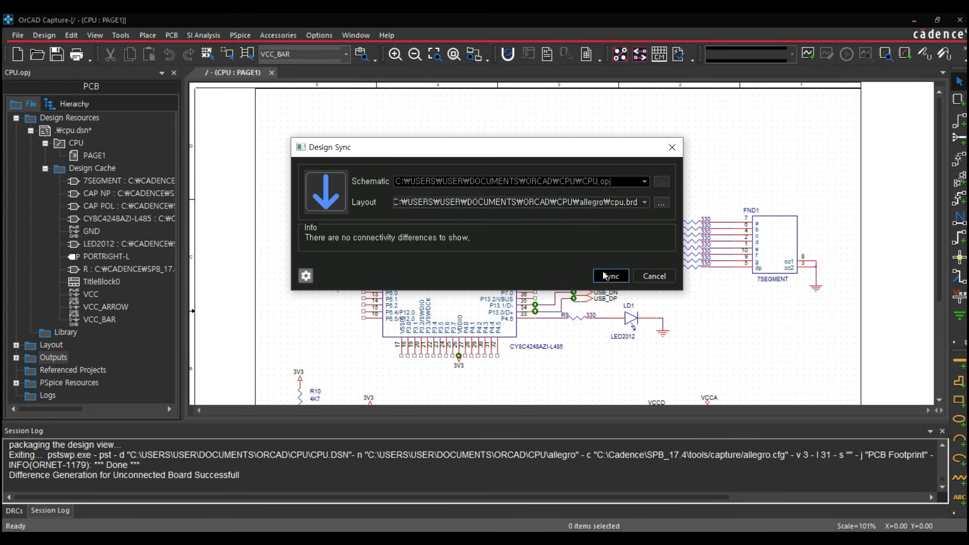
pyautogui.click(650, 278)
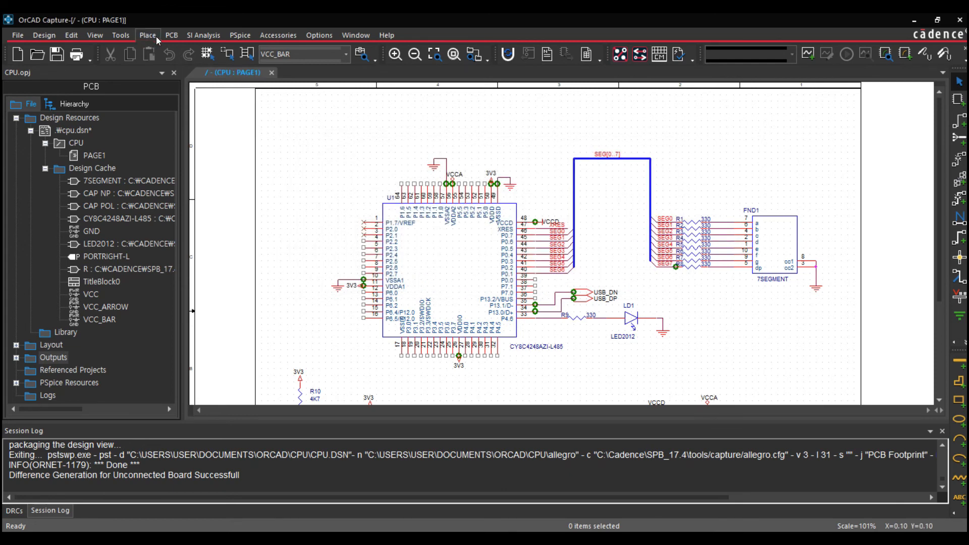
# Generate a new layout with .\allegro\cpu.brd as both the input board file and the output board
pyautogui.click(172, 35)
pyautogui.click(185, 47)
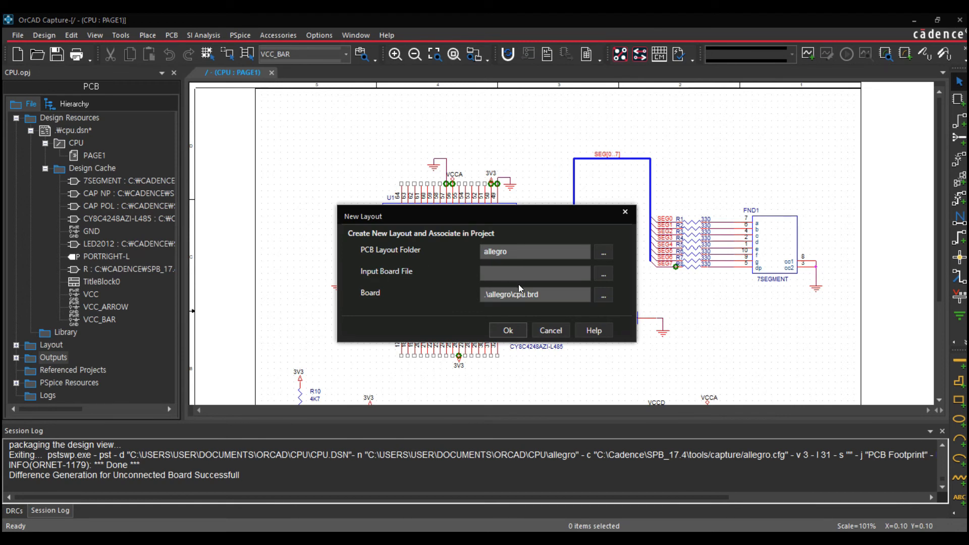
pyautogui.moveTo(548, 295); pyautogui.dragTo(446, 297)
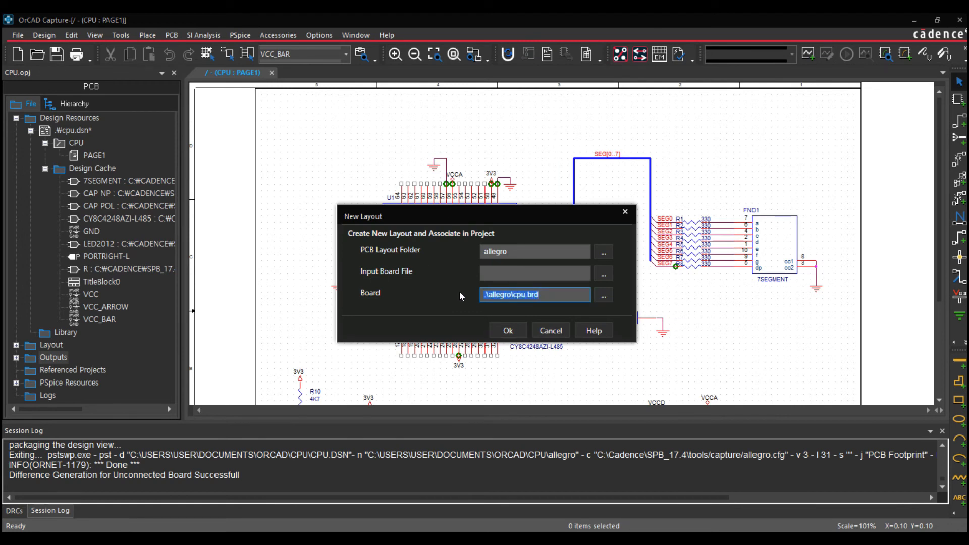
pyautogui.hotkey('ctrl', 'c')
pyautogui.click(515, 273)
pyautogui.hotkey('ctrl', 'v')
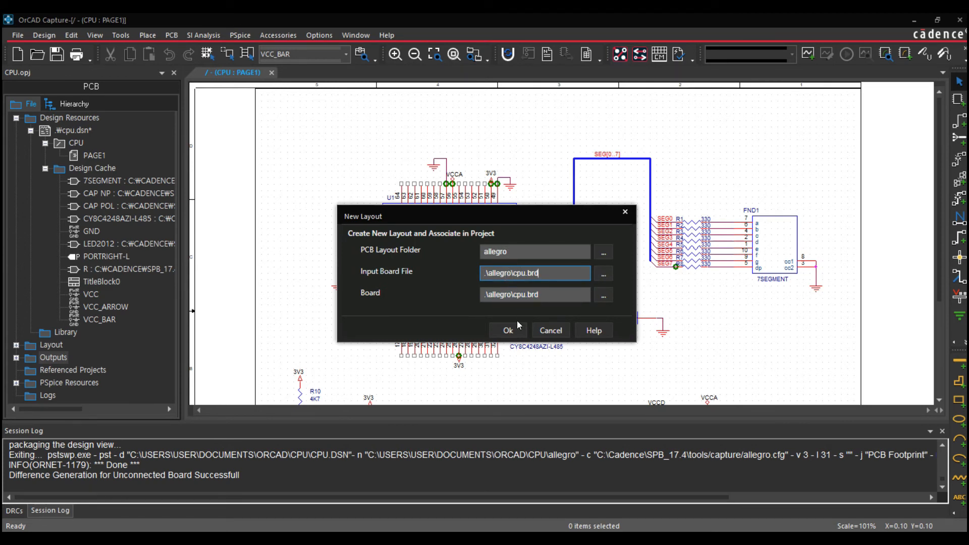
pyautogui.click(509, 331)
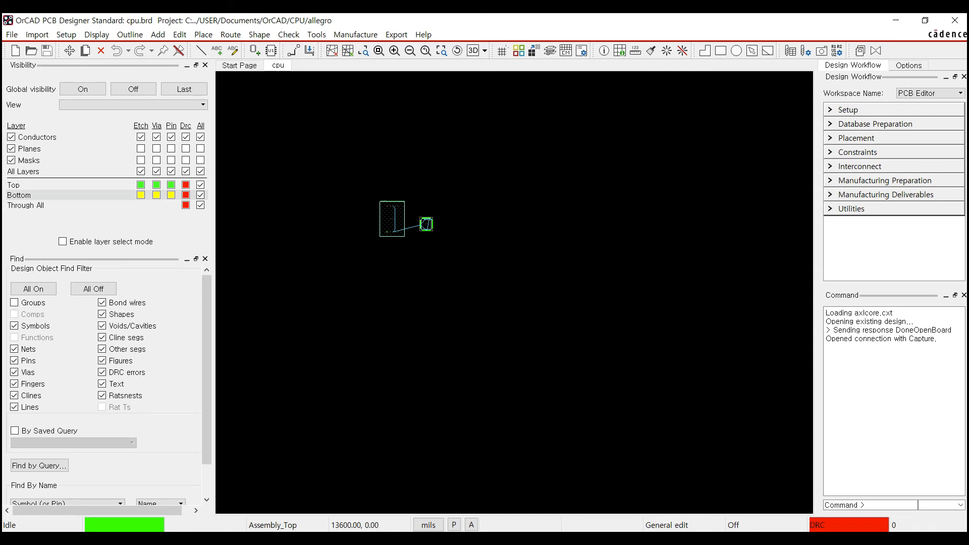
# Switch back to OrCAD Capture and compare which design commands are available with cpu.dsn selected versus the schematic page
pyautogui.hotkey('alt', 'Tab')
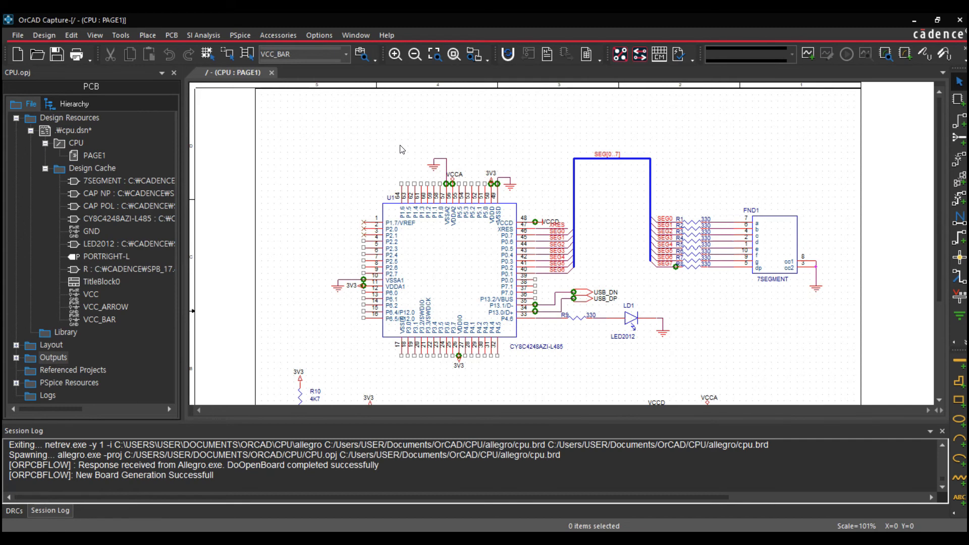
pyautogui.click(411, 151)
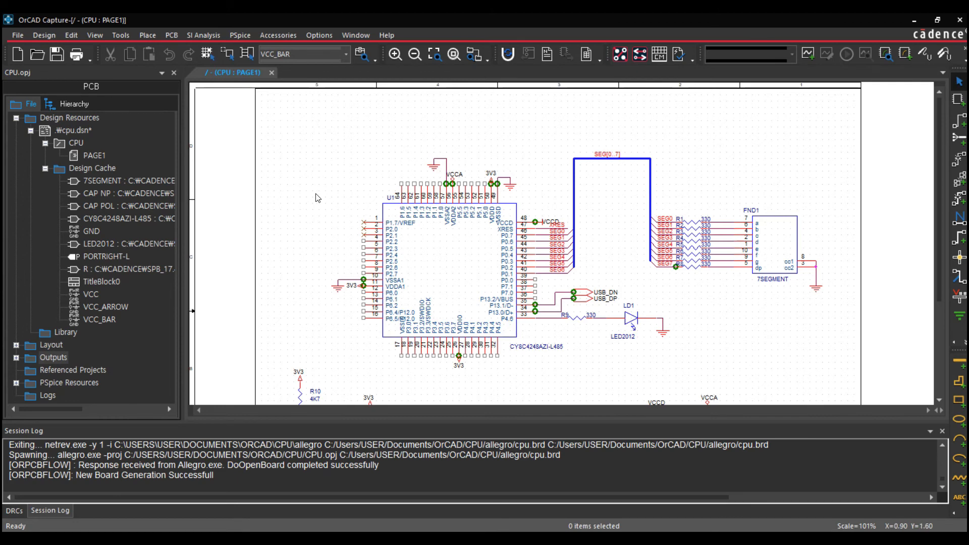
pyautogui.click(71, 132)
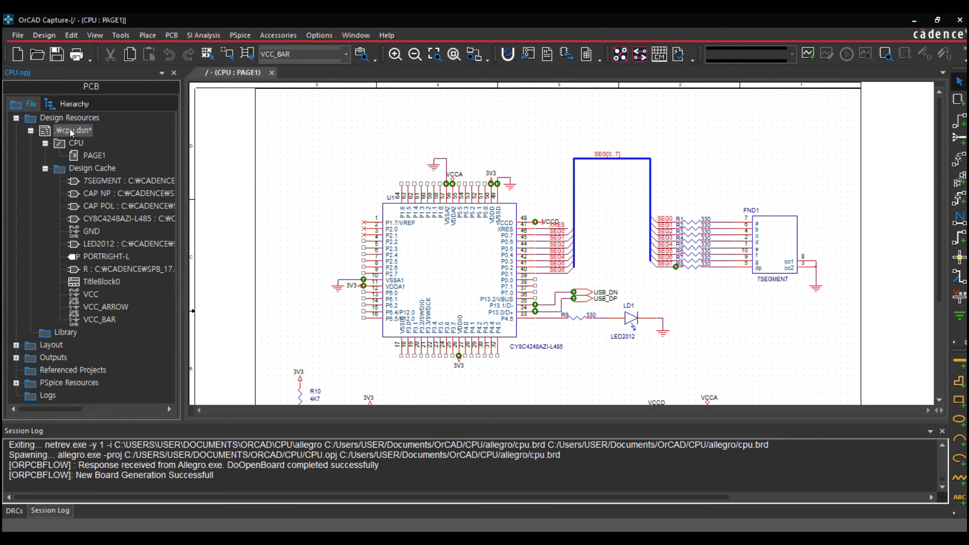
pyautogui.click(318, 131)
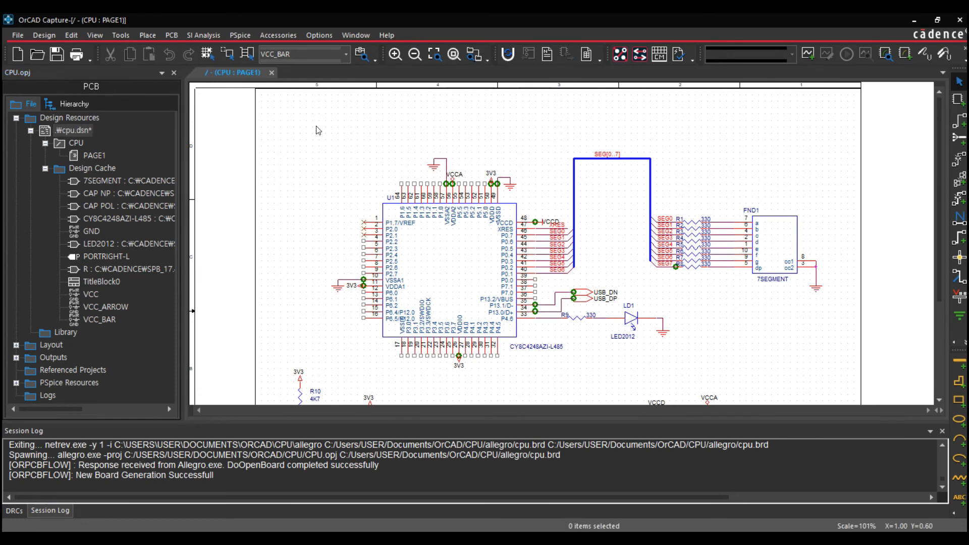
pyautogui.click(72, 129)
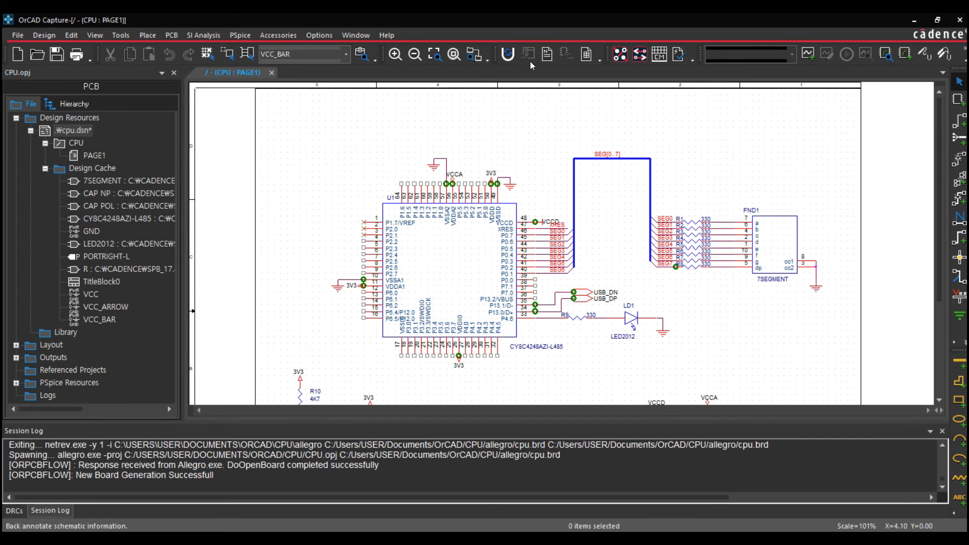
pyautogui.click(63, 132)
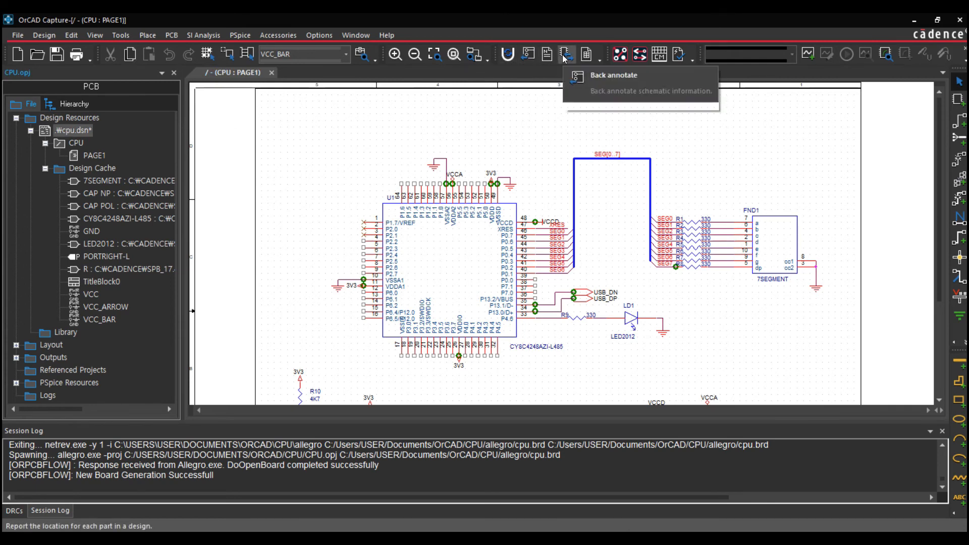
pyautogui.click(313, 166)
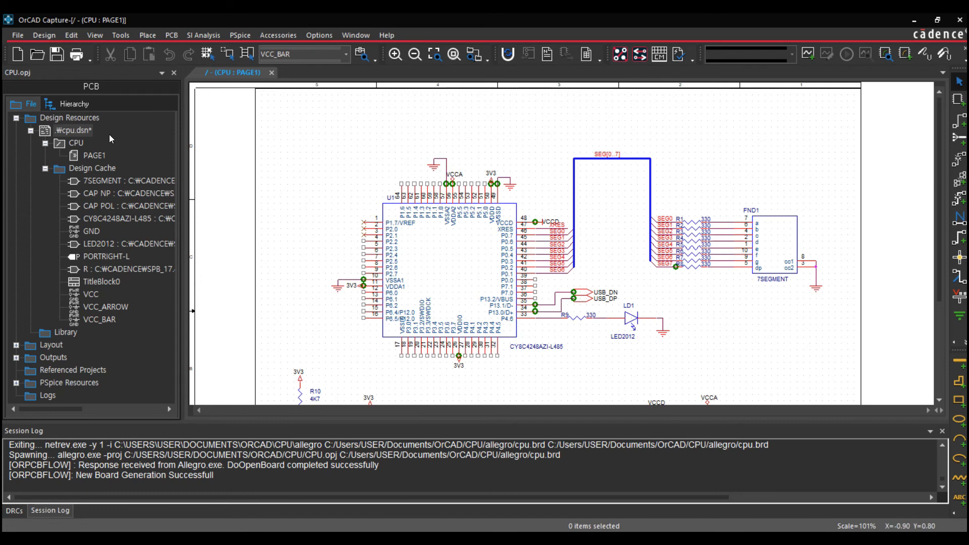
# Open netlist creation for cpu.dsn and examine the EDIF 2 0 0 and PSpice options and output file path
pyautogui.click(81, 131)
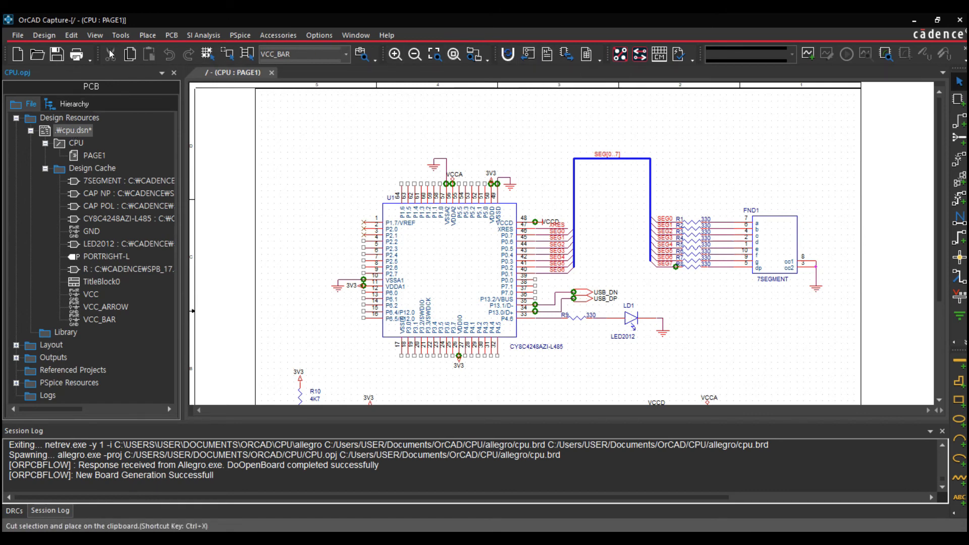
pyautogui.click(120, 35)
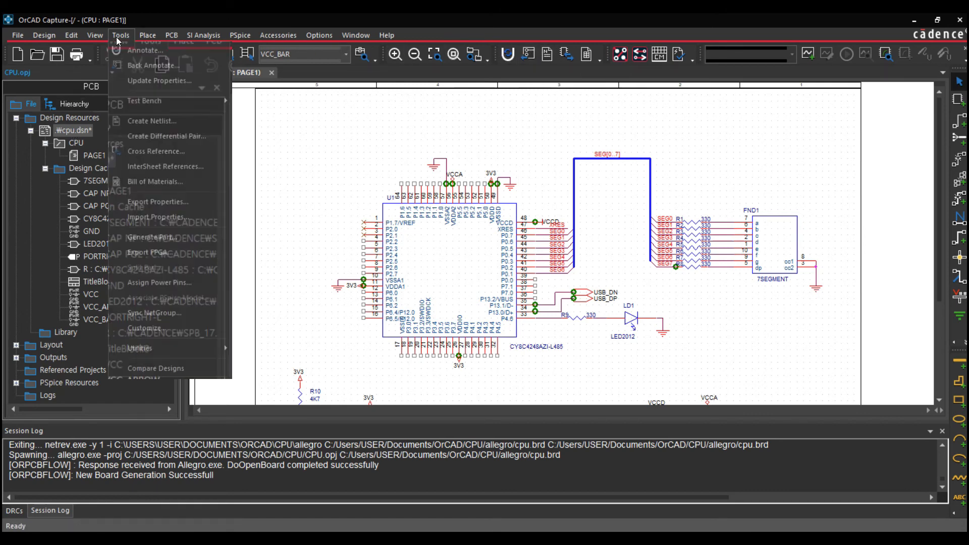
pyautogui.click(141, 122)
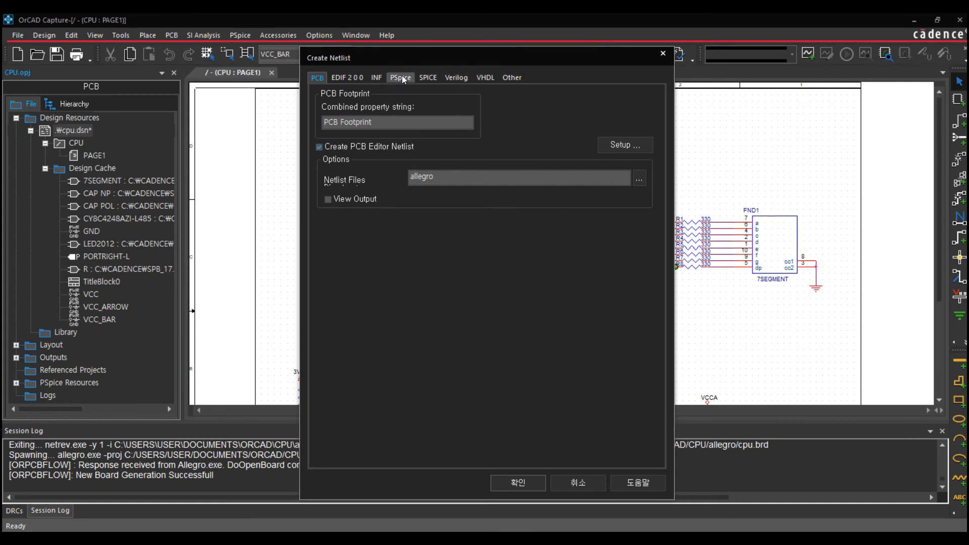
pyautogui.click(349, 77)
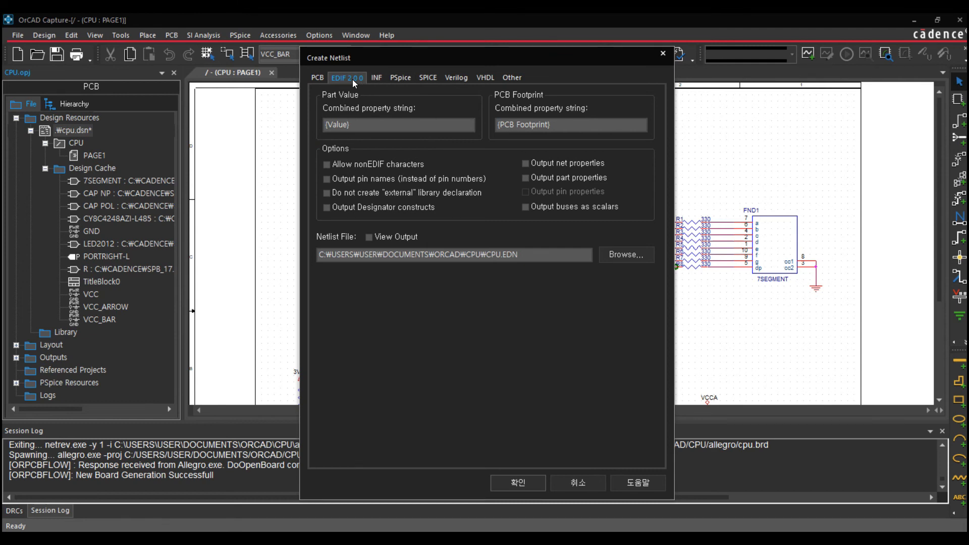
pyautogui.click(406, 78)
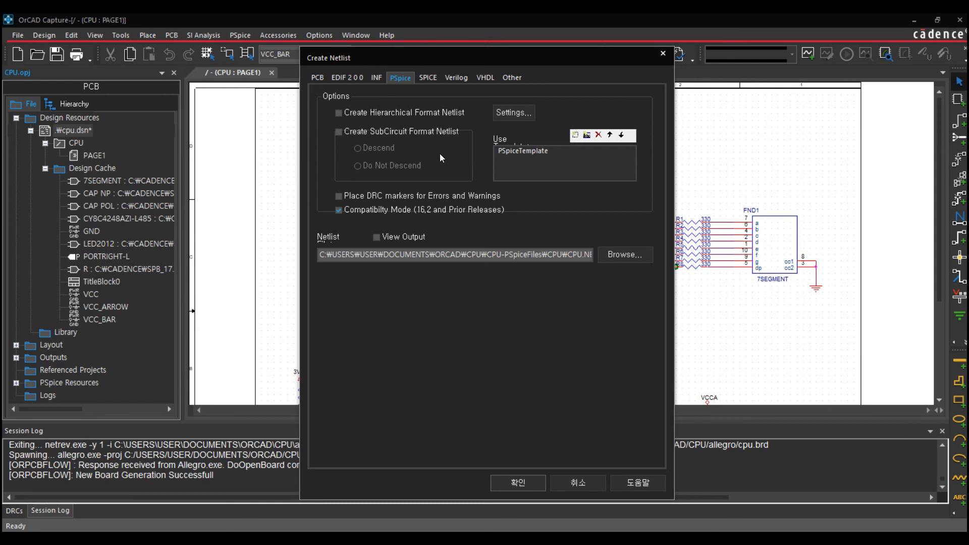
pyautogui.doubleClick(564, 255)
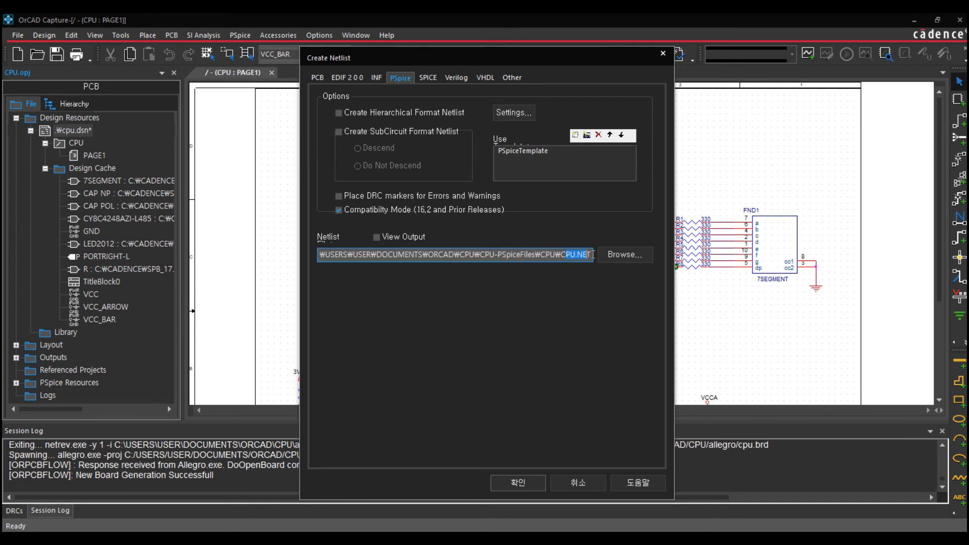
pyautogui.click(555, 255)
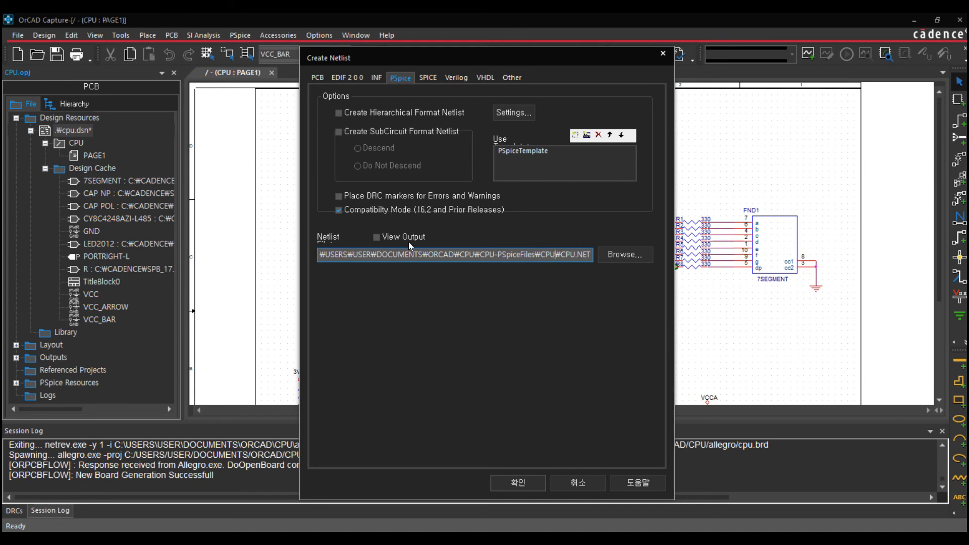
# Examine the SPICE, Verilog and VHDL netlist options and their output file extensions
pyautogui.click(435, 78)
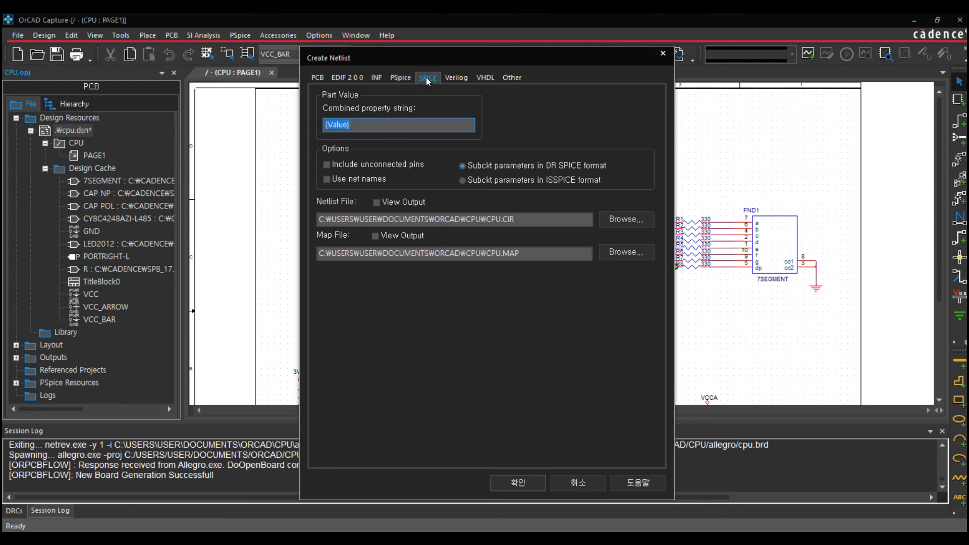
pyautogui.click(456, 78)
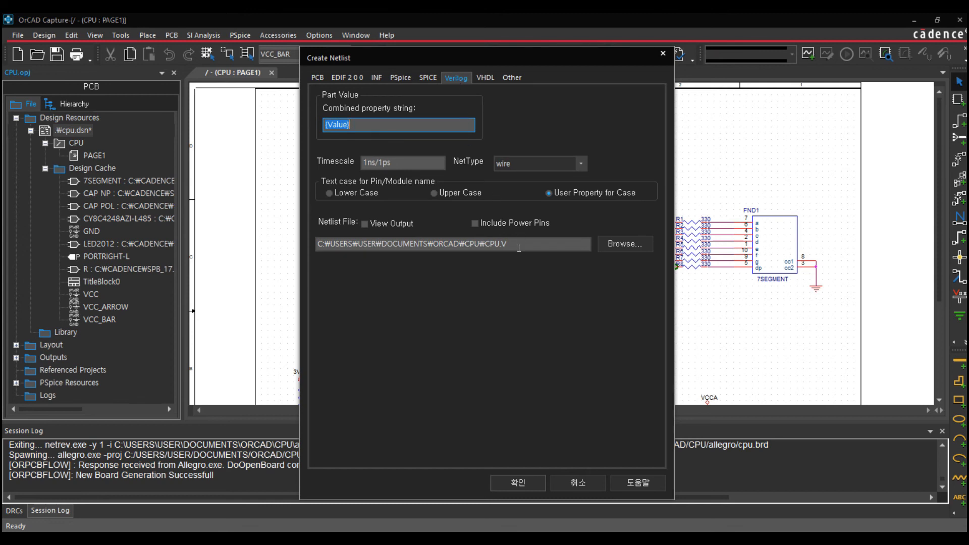
pyautogui.click(502, 244)
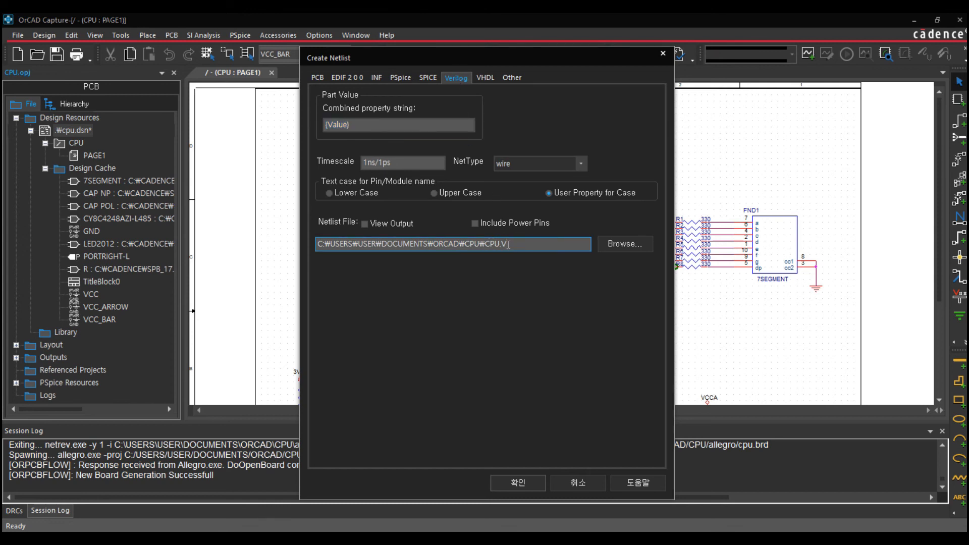
pyautogui.click(485, 78)
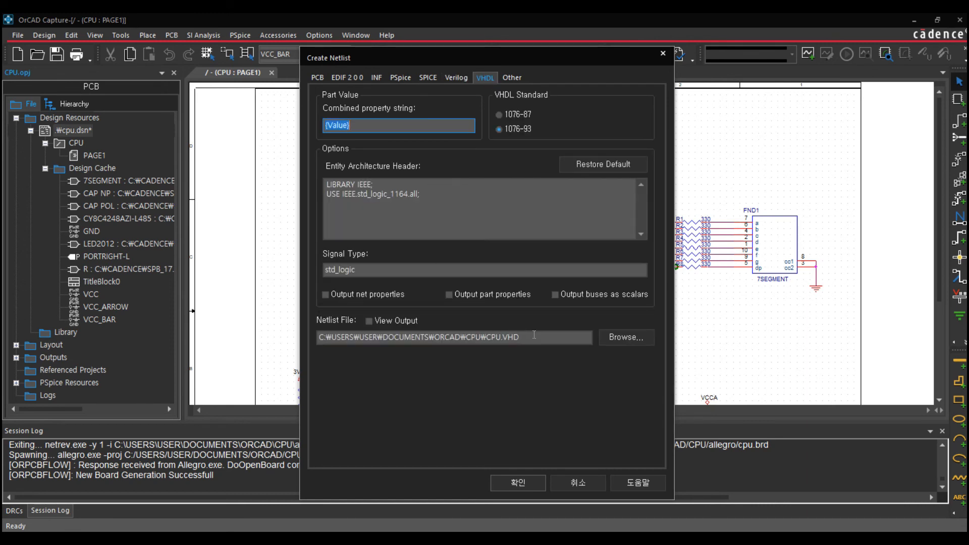
pyautogui.moveTo(526, 340); pyautogui.dragTo(504, 337)
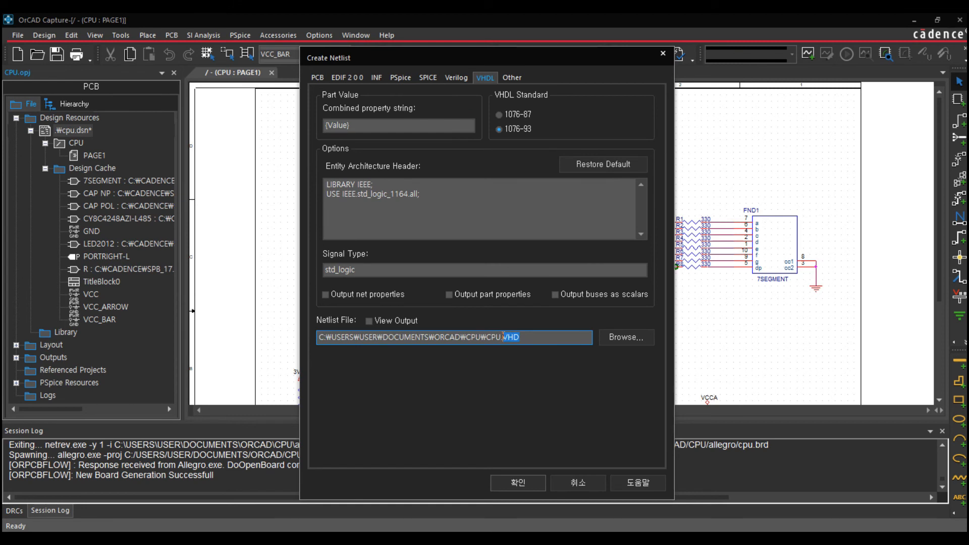
pyautogui.click(457, 77)
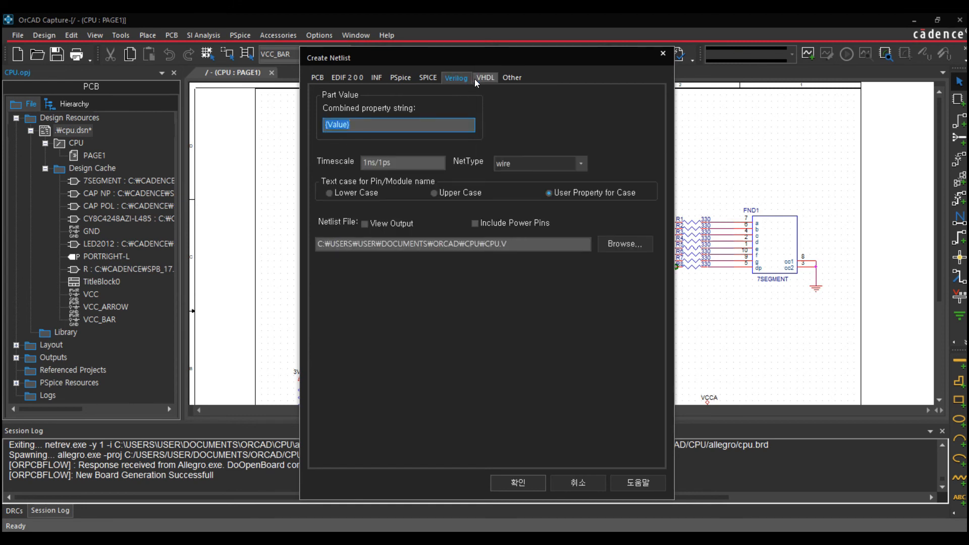
pyautogui.click(482, 78)
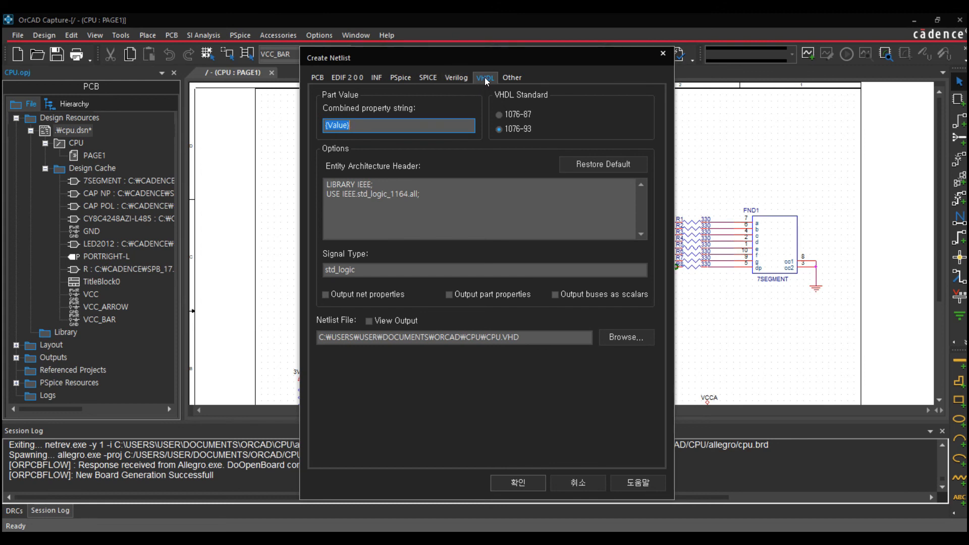
# Examine the list of other third-party netlist formatters, from oraccel64.dll through the PADS and P-CAD entries
pyautogui.click(516, 76)
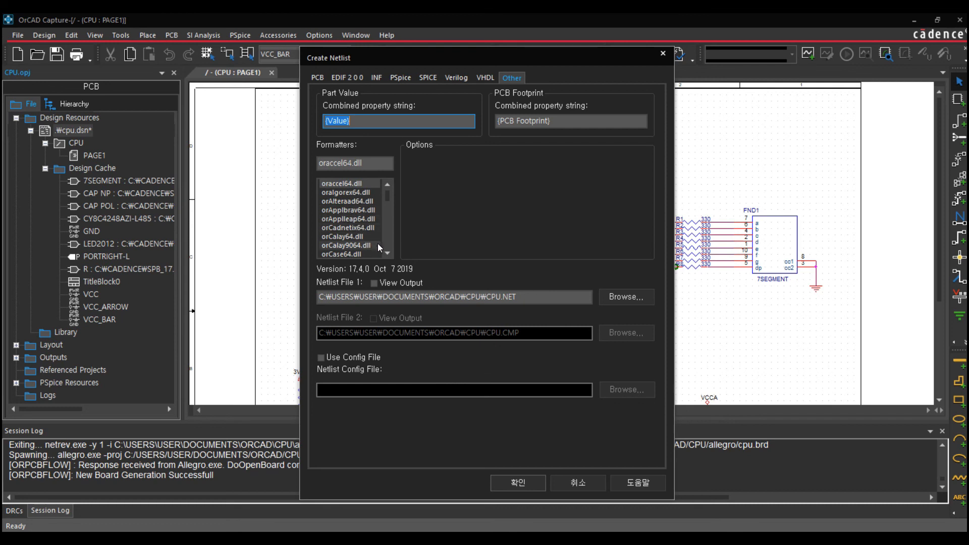
pyautogui.click(387, 254)
pyautogui.click(387, 254)
pyautogui.click(387, 254)
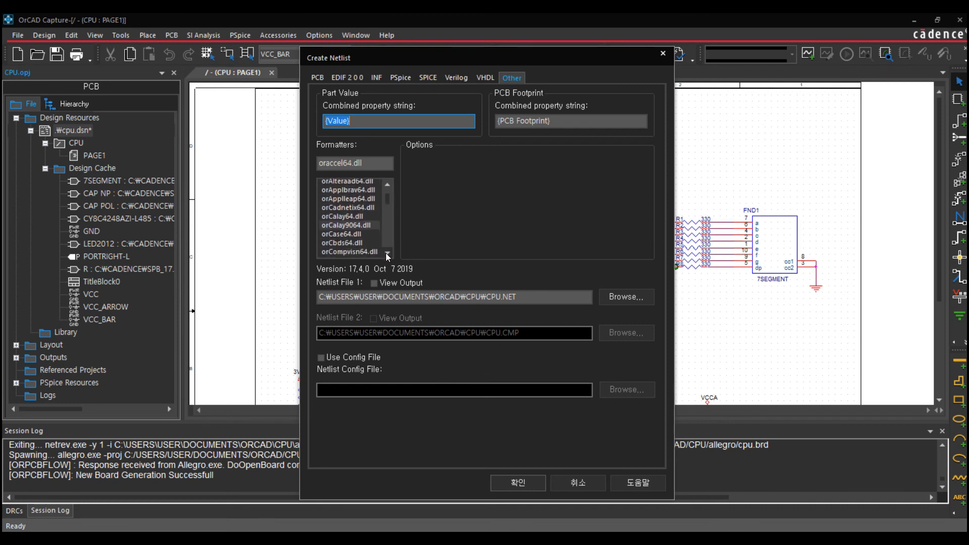
pyautogui.click(386, 253)
pyautogui.click(386, 253)
pyautogui.click(387, 253)
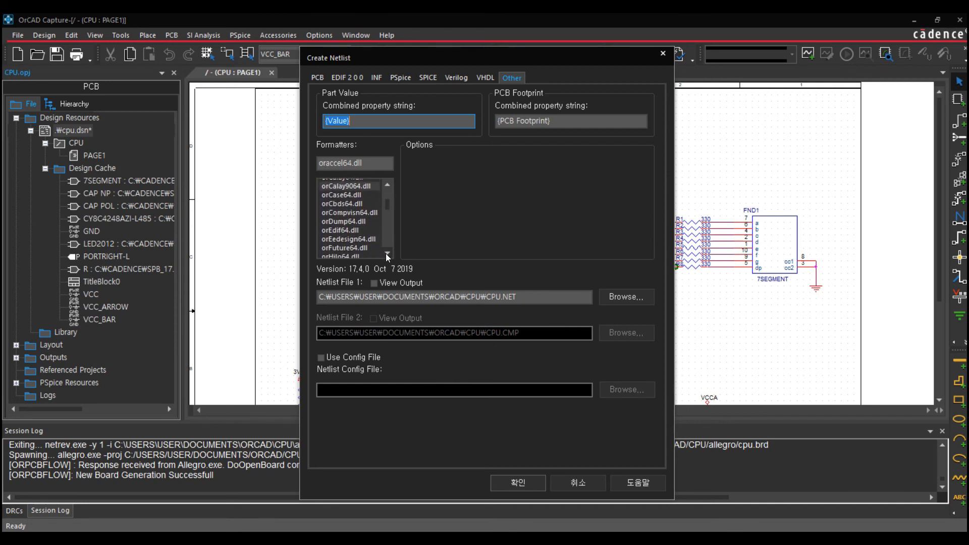
pyautogui.click(387, 254)
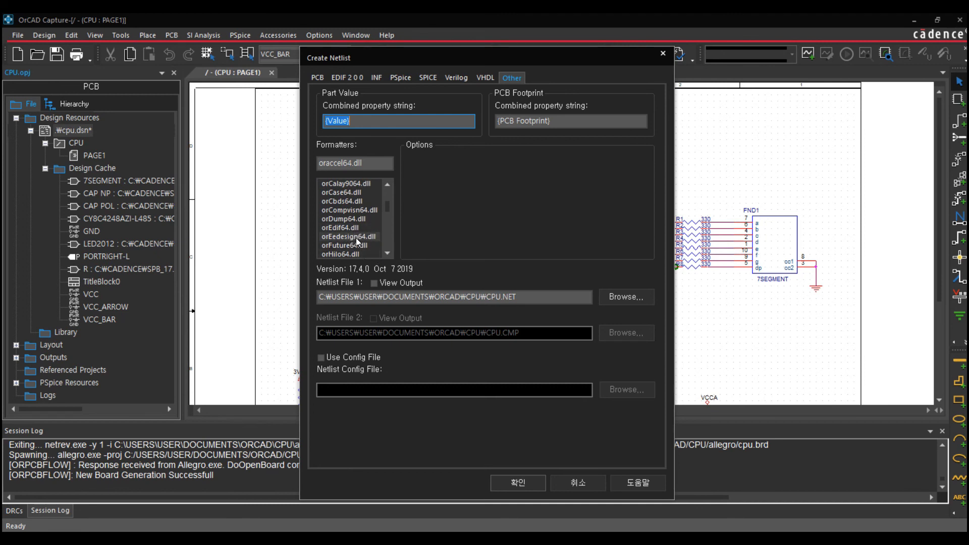
pyautogui.scroll(-1, 357, 242)
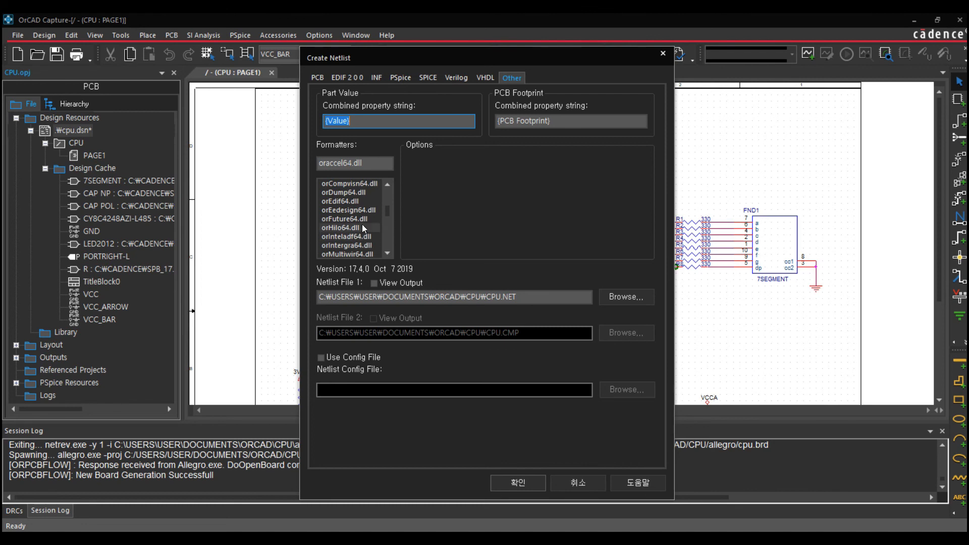
pyautogui.click(390, 256)
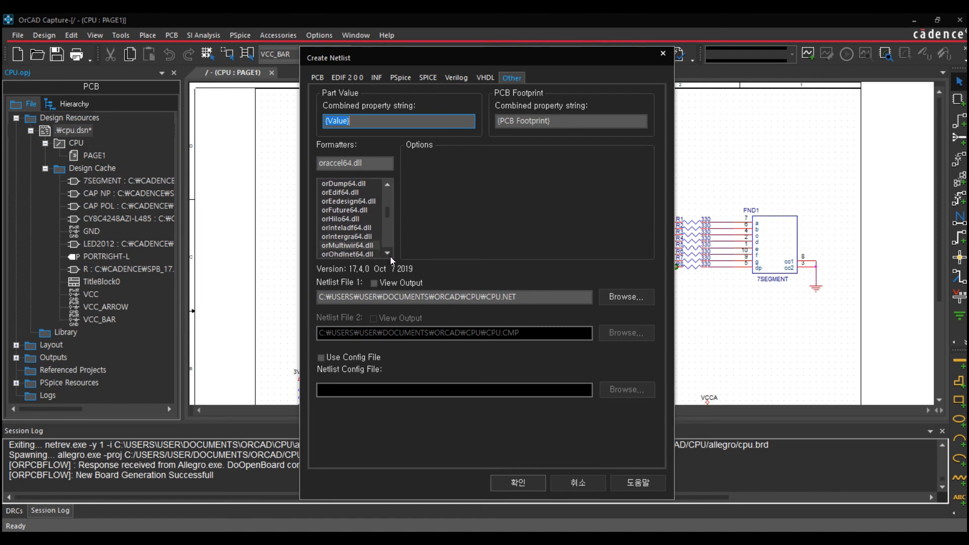
pyautogui.click(389, 257)
pyautogui.click(389, 257)
pyautogui.click(389, 257)
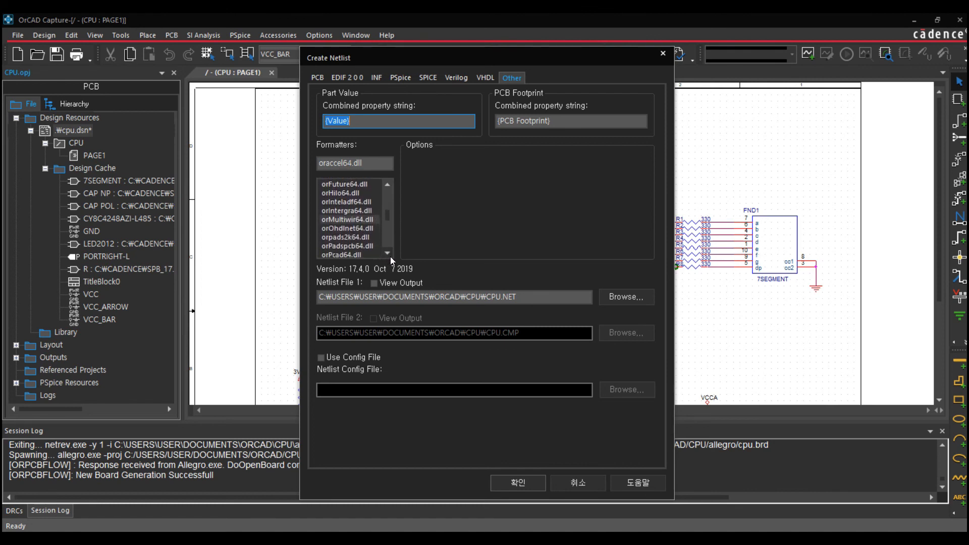
pyautogui.click(390, 256)
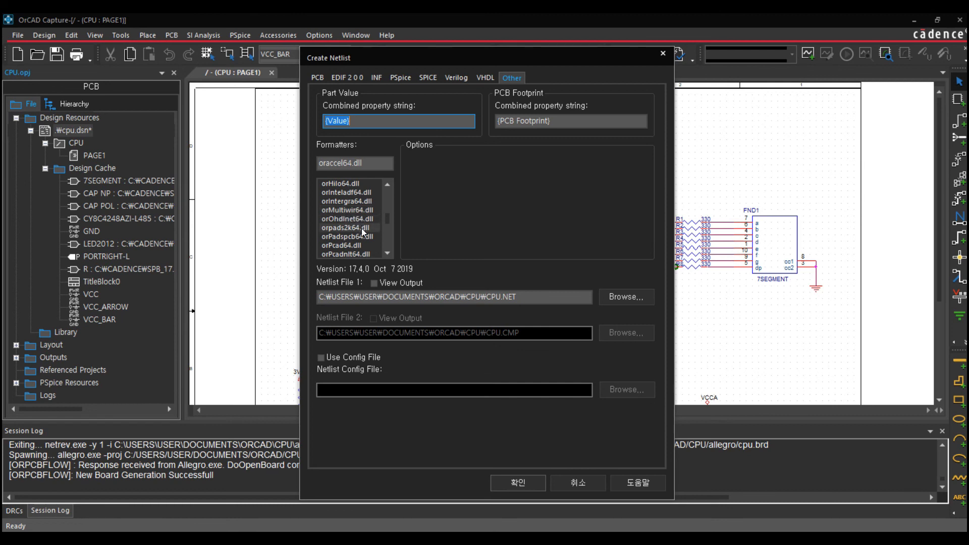
# Compare the netlist options offered by the P-CAD formatters orPcad64.dll and orPcadnlt64.dll
pyautogui.click(342, 246)
pyautogui.click(387, 254)
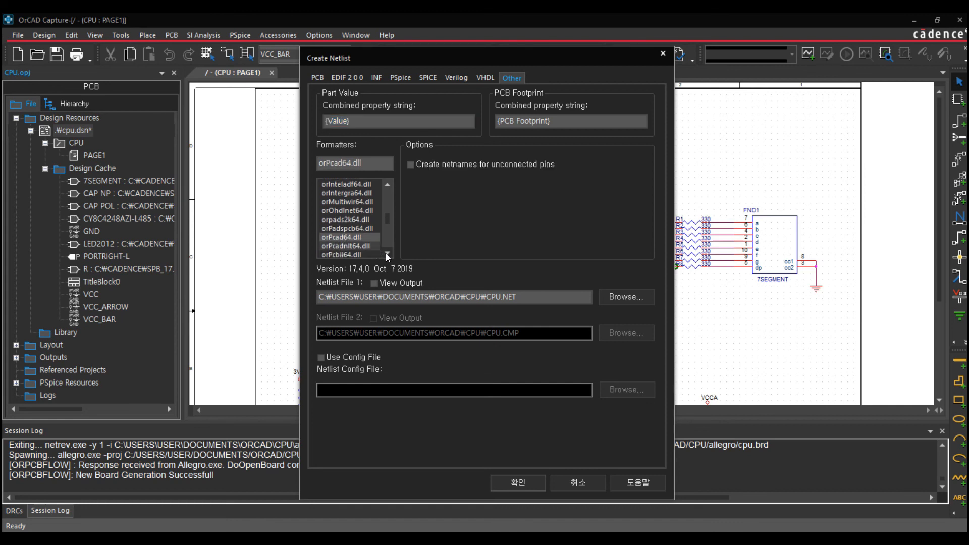
pyautogui.click(388, 254)
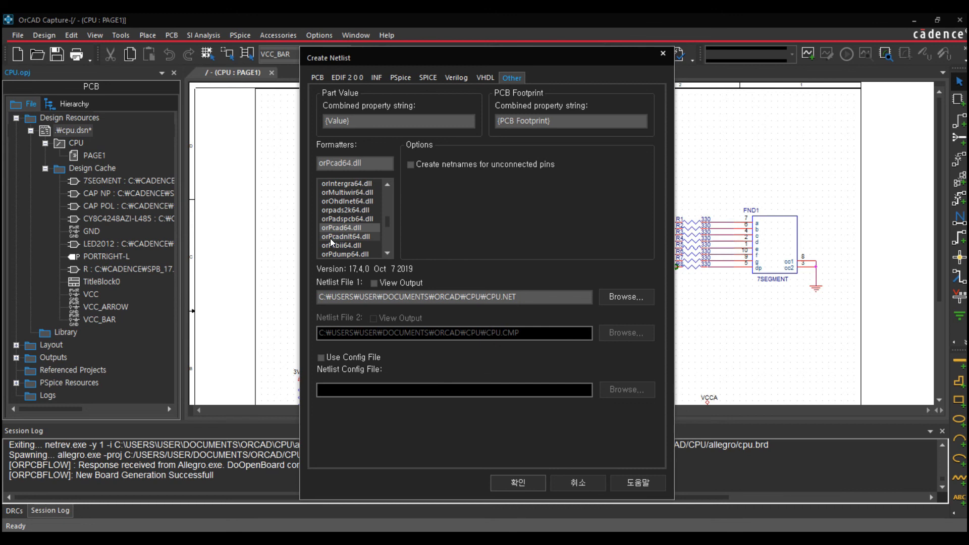
pyautogui.click(347, 237)
pyautogui.click(346, 229)
pyautogui.click(349, 235)
pyautogui.click(347, 231)
pyautogui.click(349, 237)
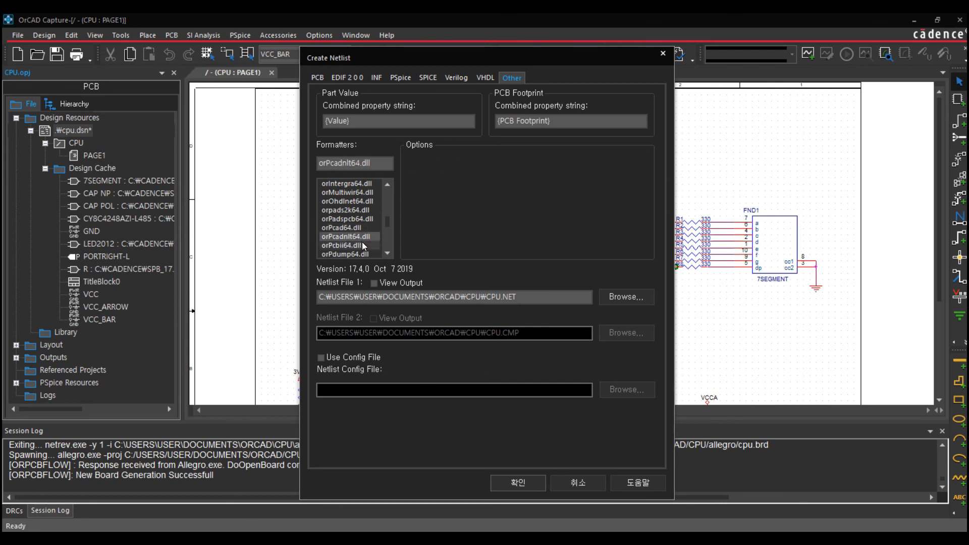
# Check the options and output files of the orprotel264.dll and orracalred64.dll netlist formatters
pyautogui.click(387, 253)
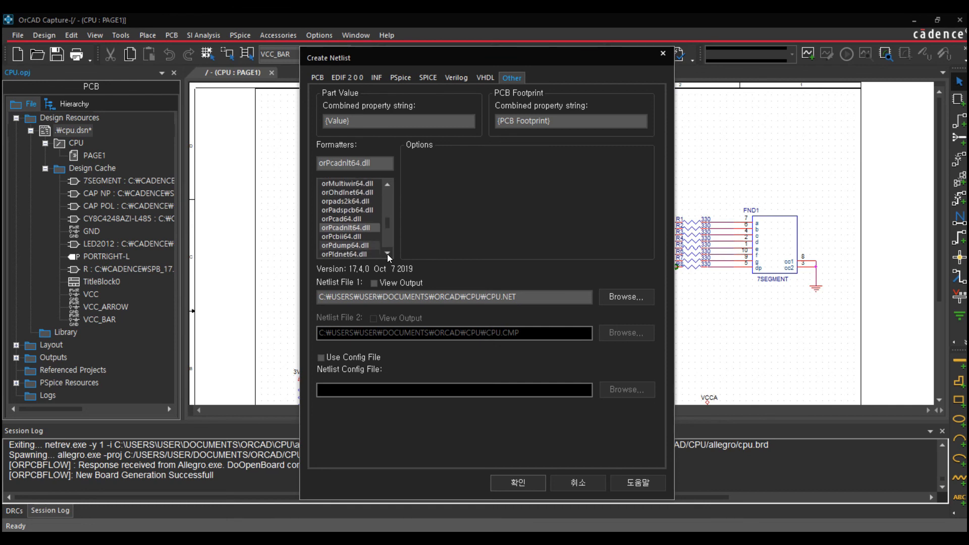
pyautogui.click(388, 254)
pyautogui.click(387, 254)
pyautogui.click(387, 253)
pyautogui.click(387, 254)
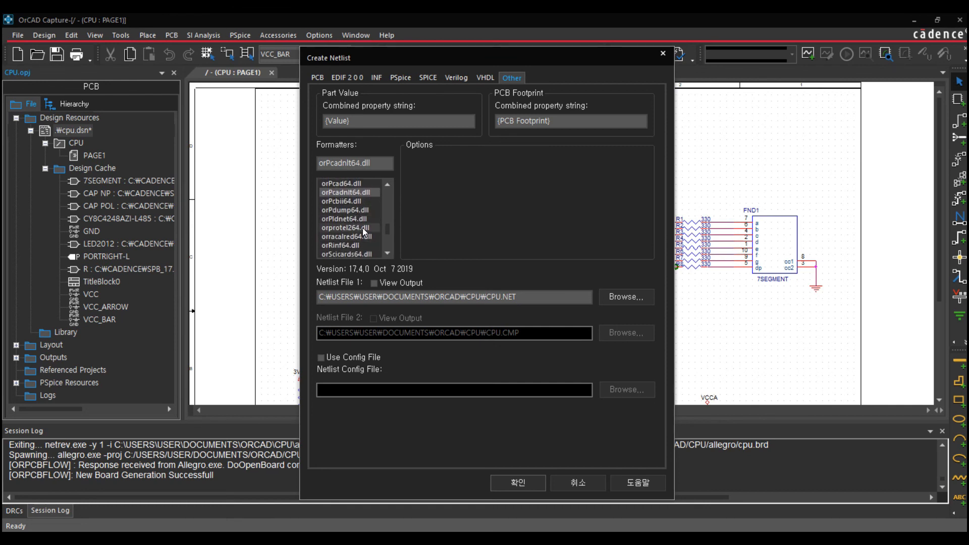
pyautogui.click(346, 228)
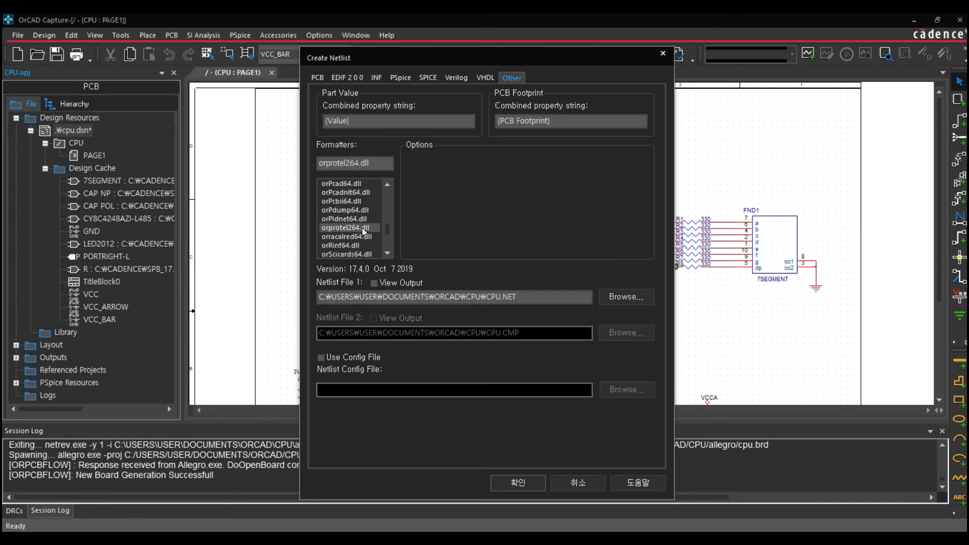
pyautogui.click(329, 240)
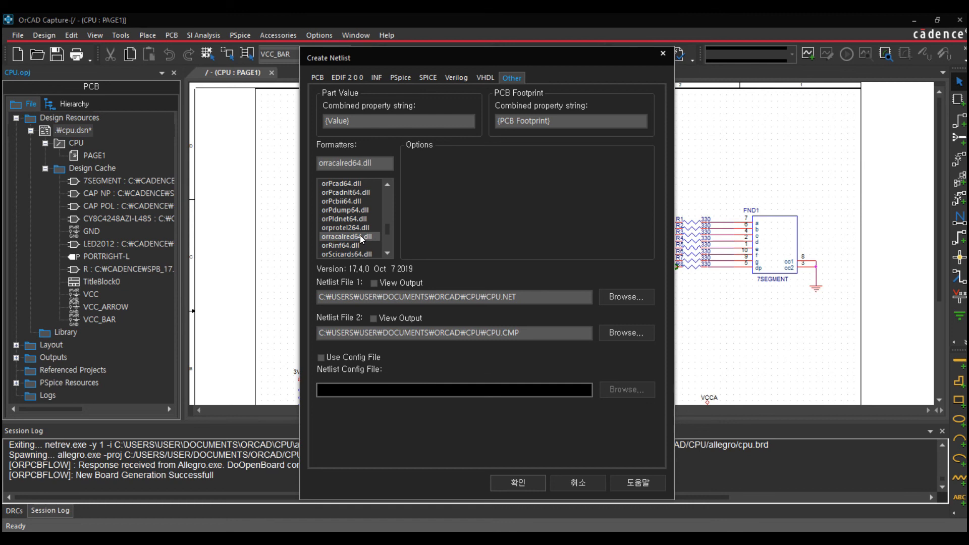
# Check the orTango64.dll formatter's options and review the remaining formatters through orWirelist64.dll
pyautogui.click(389, 252)
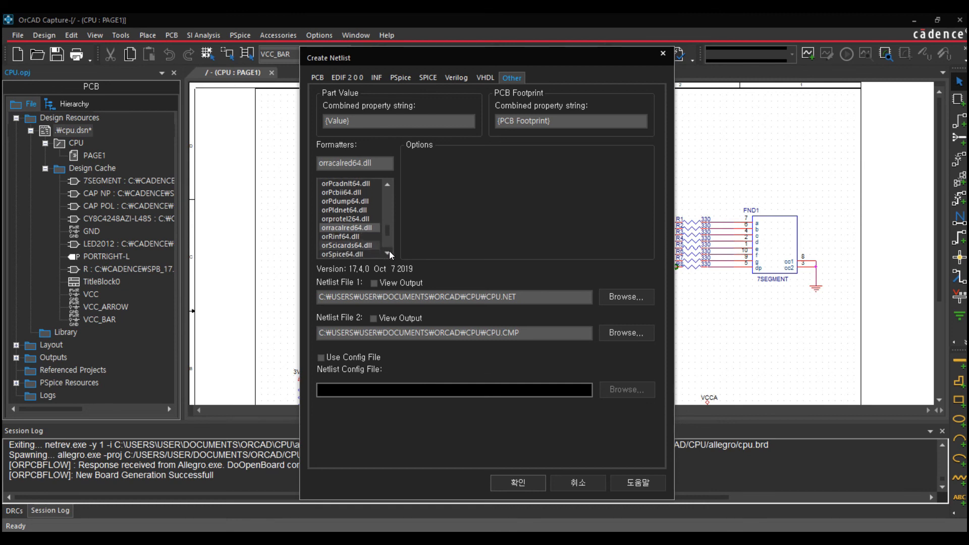
pyautogui.click(388, 252)
pyautogui.click(388, 252)
pyautogui.click(389, 252)
pyautogui.click(388, 252)
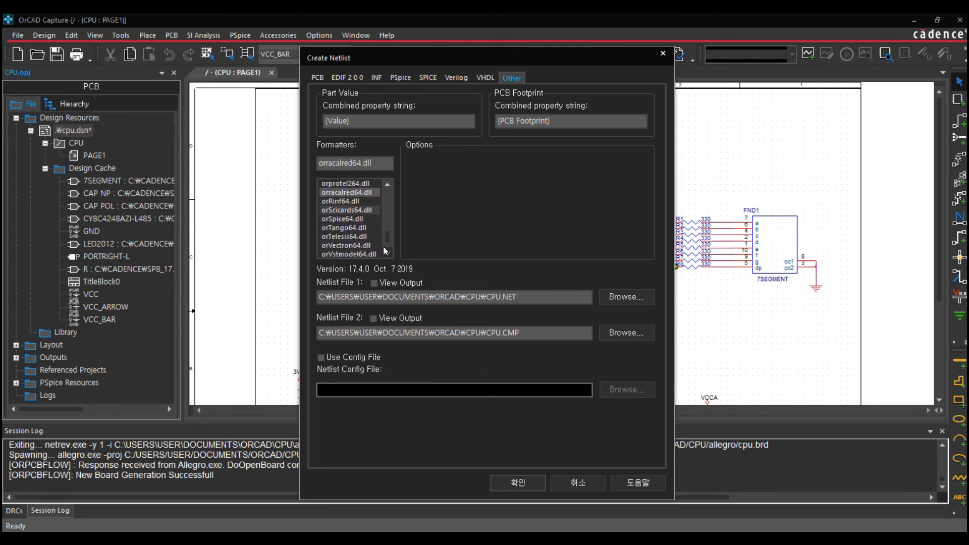
pyautogui.click(361, 230)
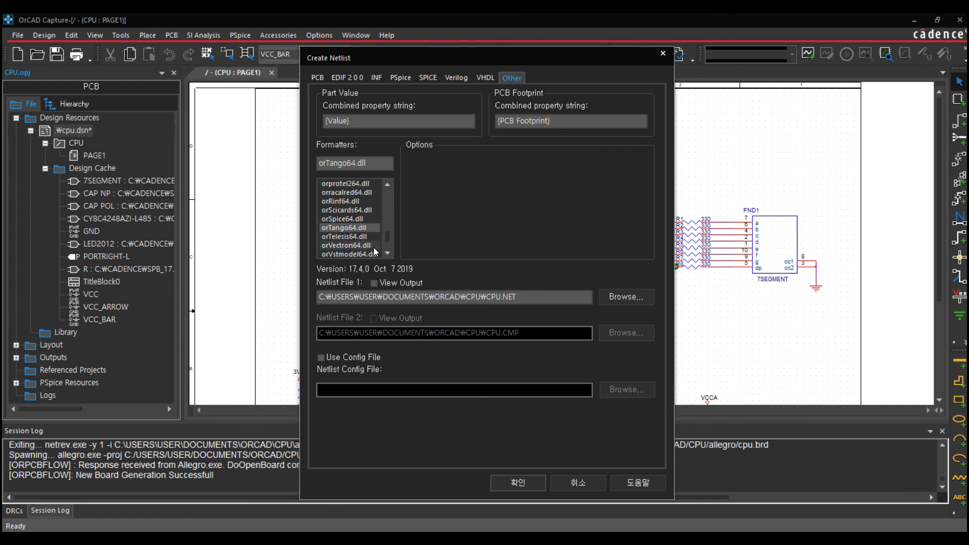
pyautogui.click(387, 253)
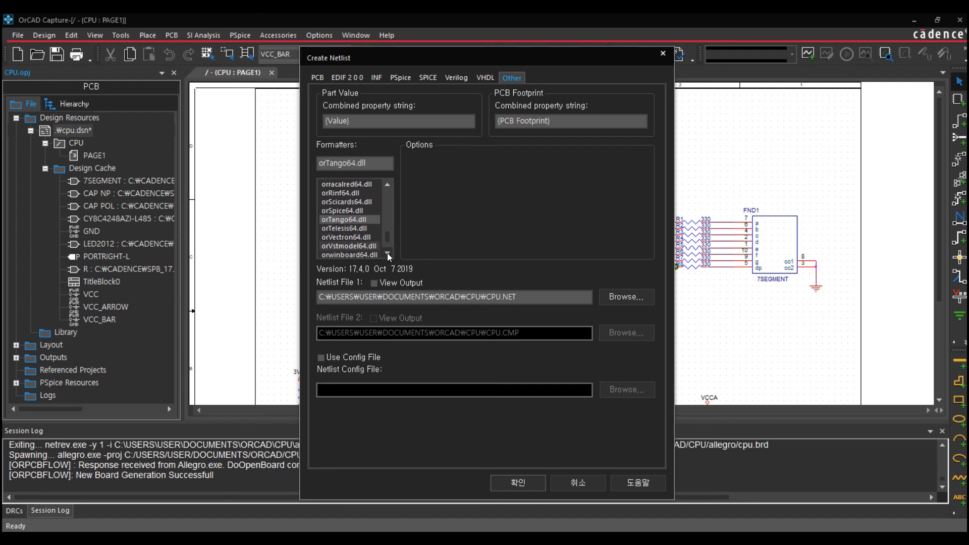
pyautogui.click(387, 253)
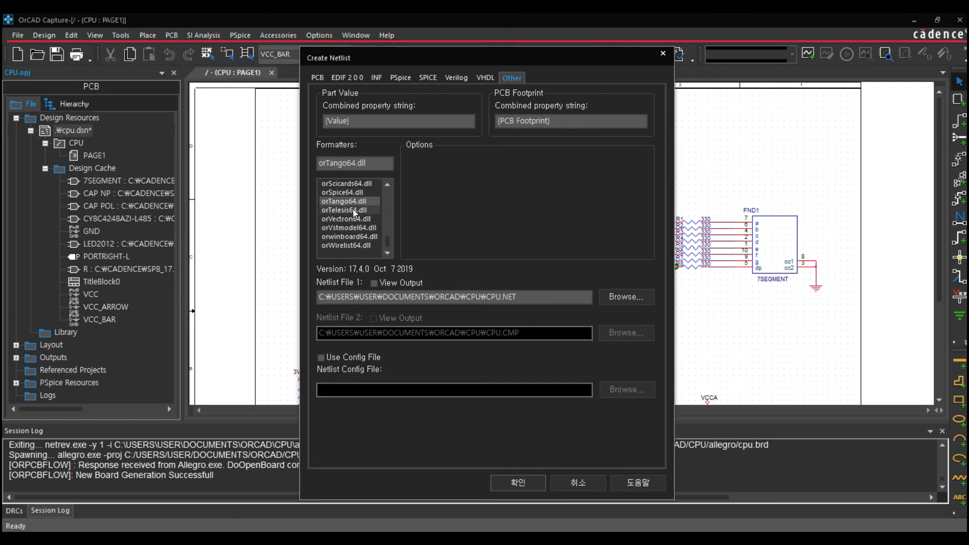
# Create a PADS netlist of the CPU design with the orPadspcb64.dll formatter, output as CPU.asc
pyautogui.moveTo(386, 242); pyautogui.dragTo(386, 234)
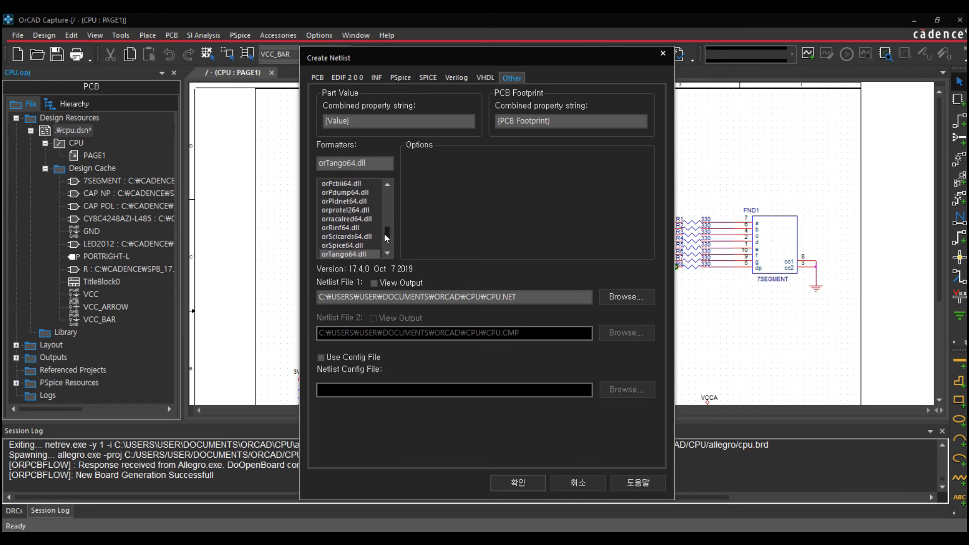
pyautogui.scroll(-1, 357, 204)
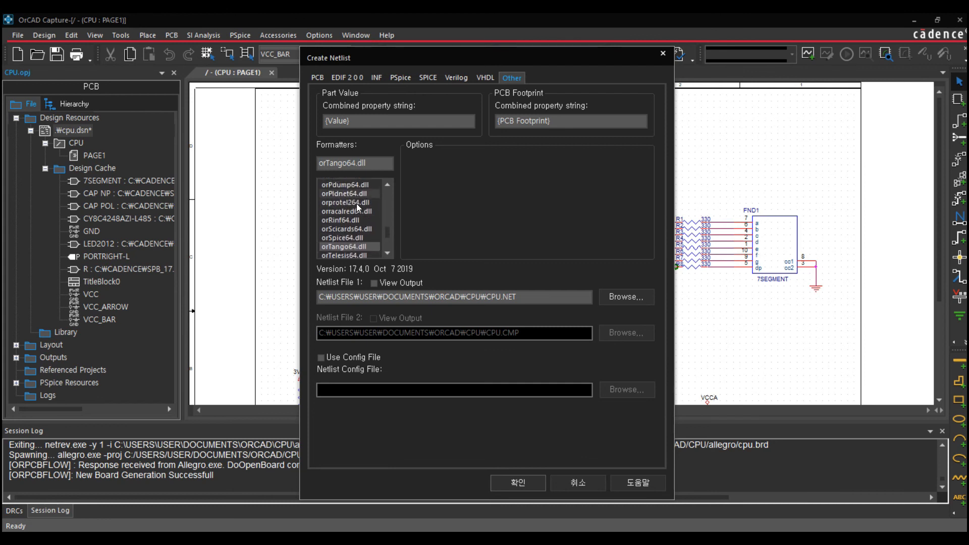
pyautogui.scroll(3, 357, 204)
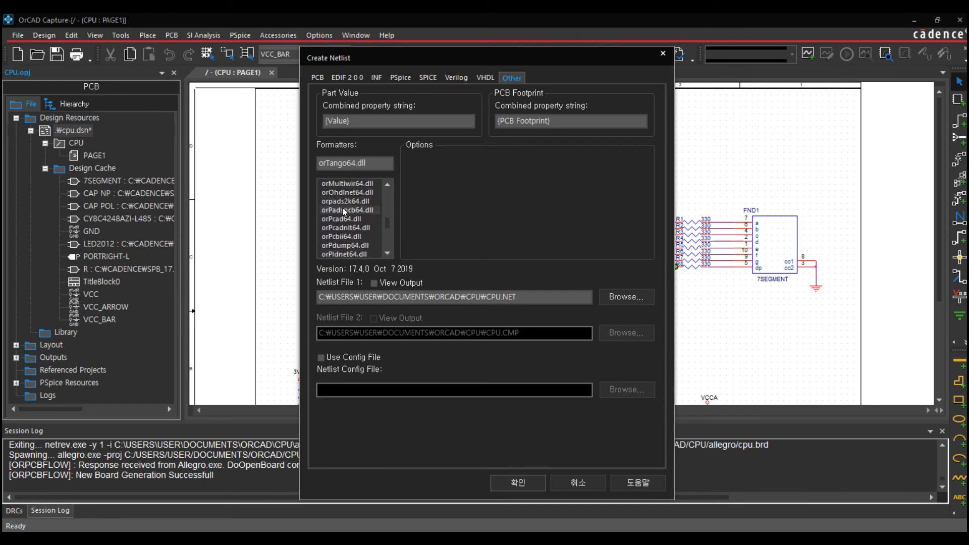
pyautogui.click(338, 210)
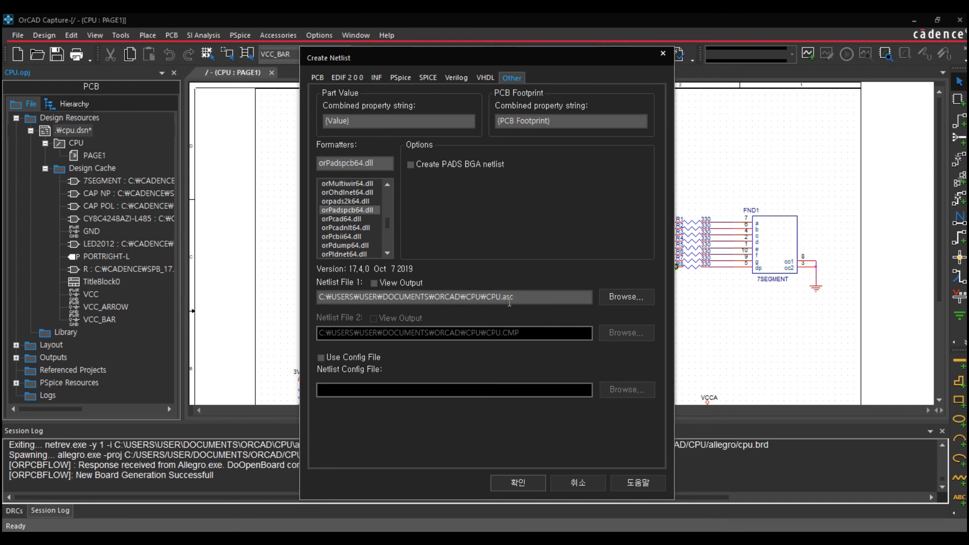
pyautogui.click(519, 482)
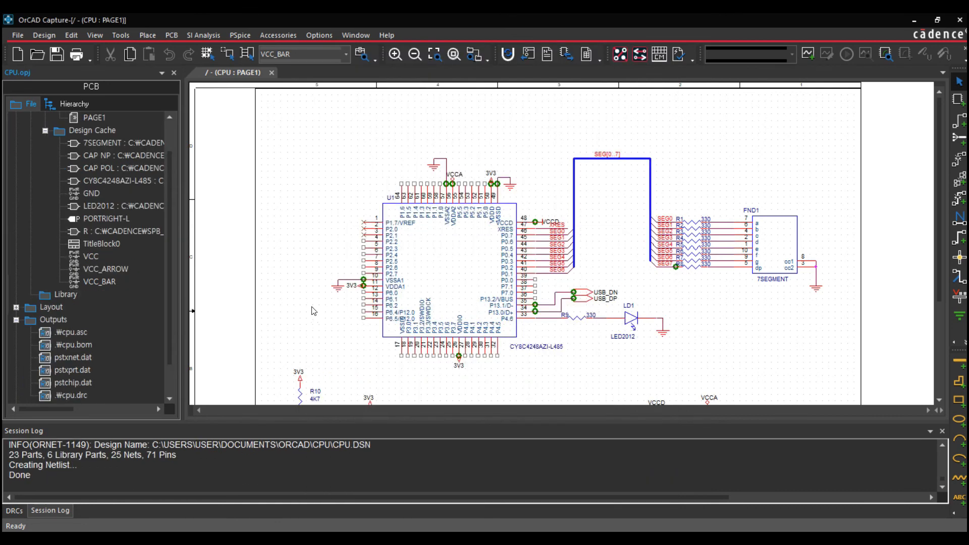
# Open cpu.asc from the project outputs and review its PADS-PCB header, part footprints and net connections through to the end
pyautogui.click(74, 333)
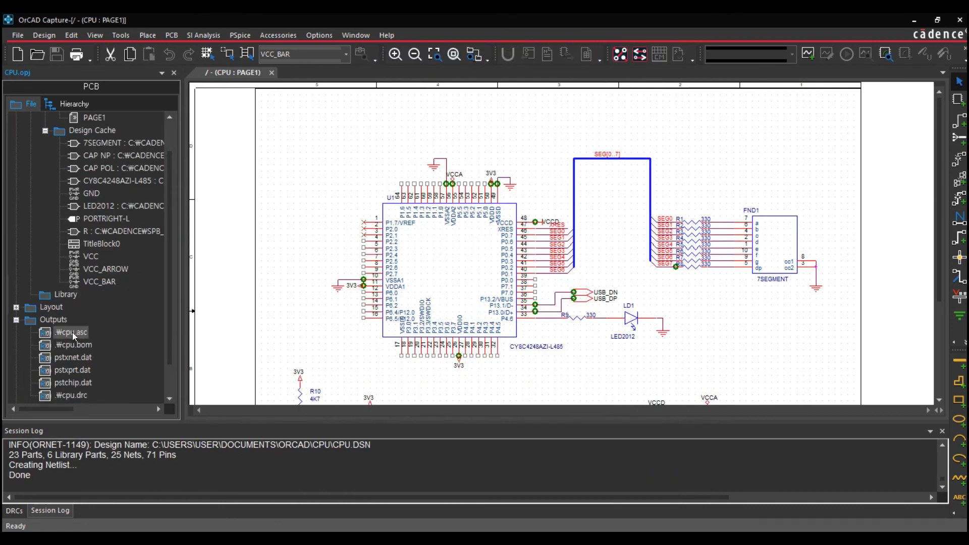
pyautogui.doubleClick(74, 334)
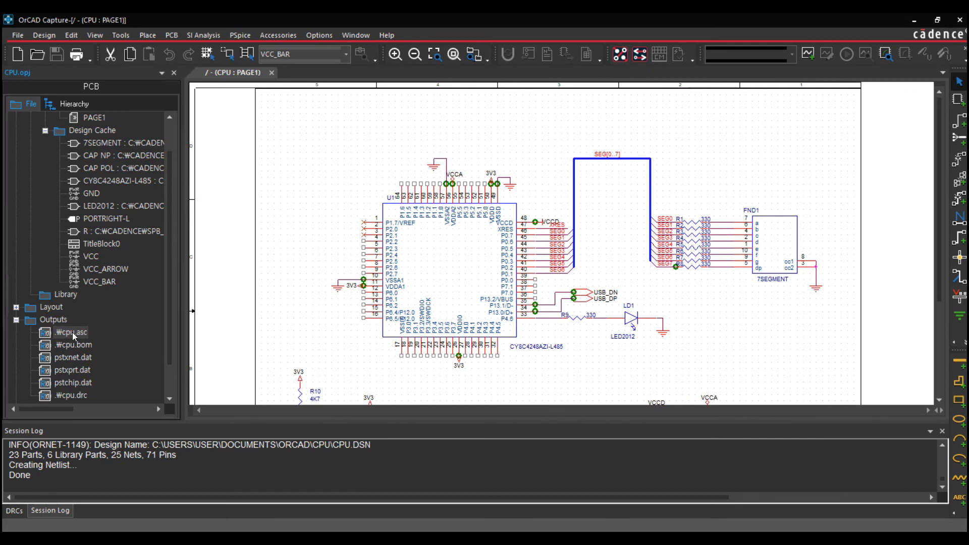
pyautogui.scroll(-4, 357, 182)
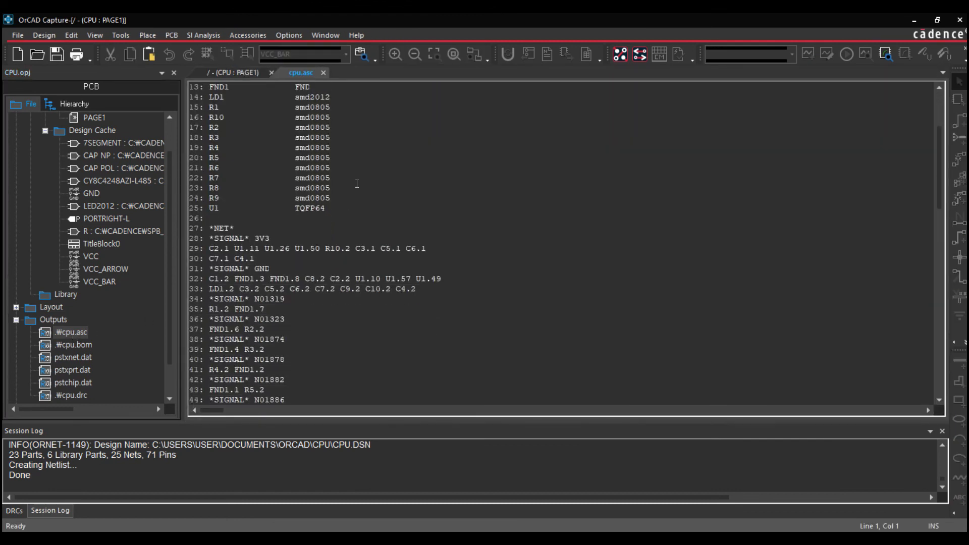
pyautogui.scroll(4, 351, 178)
pyautogui.moveTo(255, 98); pyautogui.dragTo(205, 89)
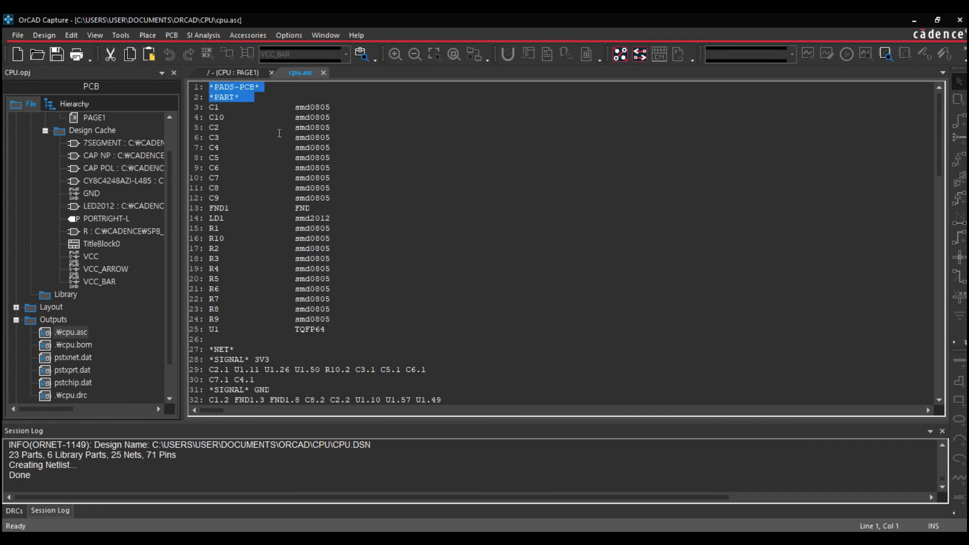
pyautogui.click(386, 307)
pyautogui.scroll(-11, 386, 307)
pyautogui.scroll(-10, 385, 307)
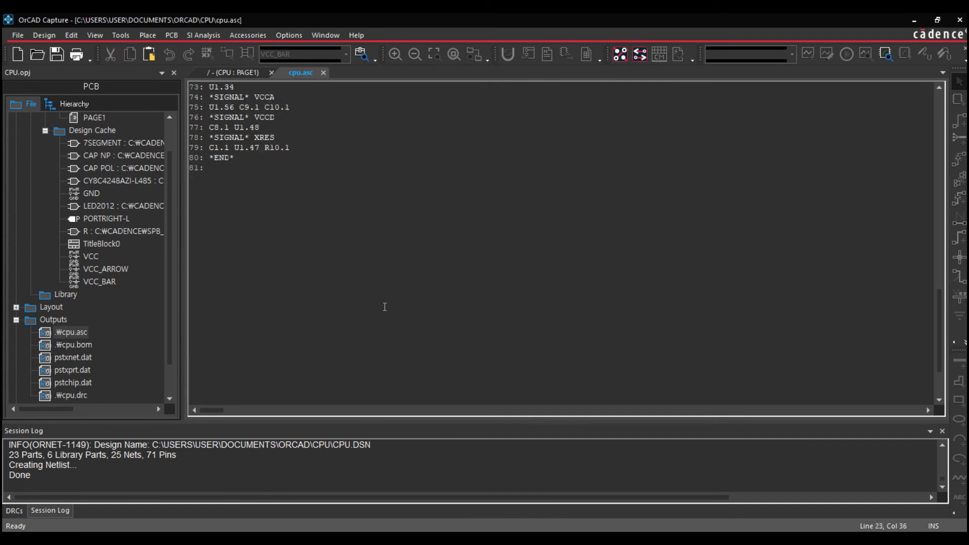
pyautogui.scroll(20, 386, 306)
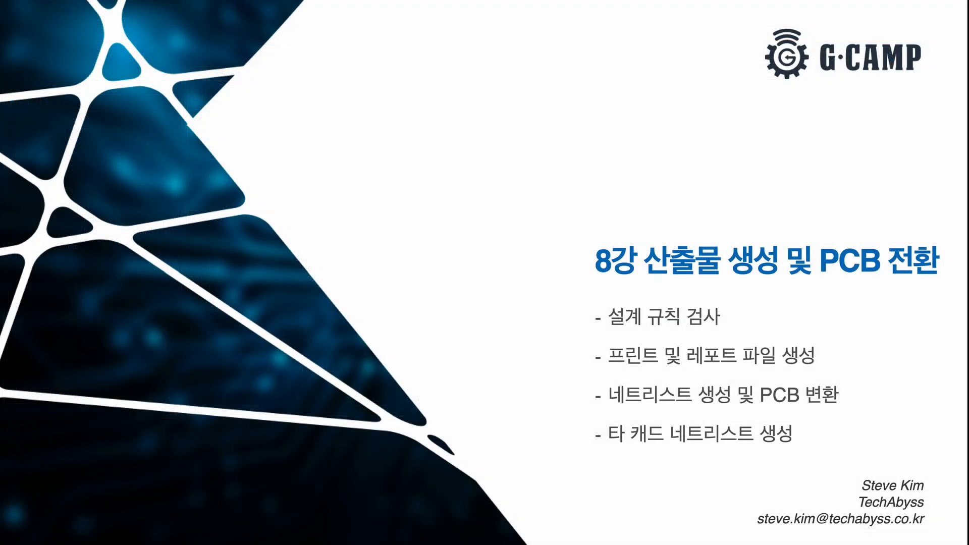